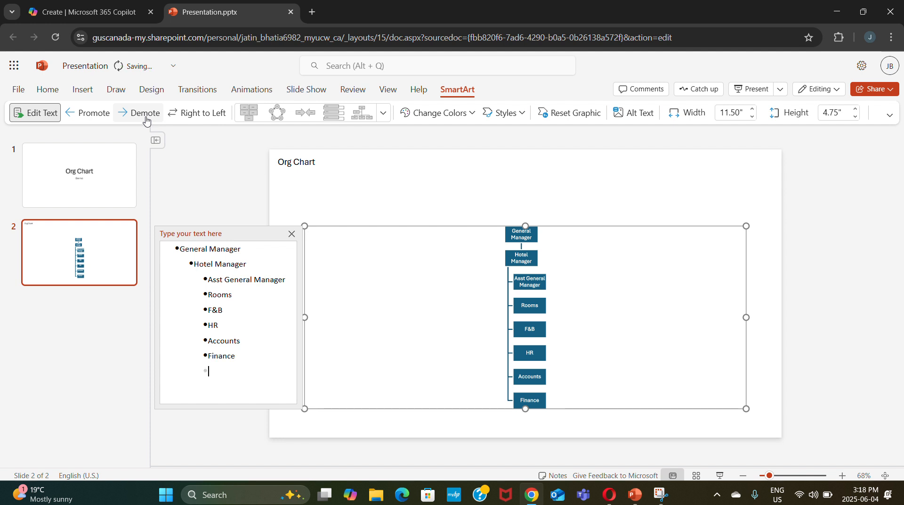
Step: Merge the Finance entry into the Accounts entry of the org chart's text list so it reads "Accounts & Finance"
key(BackSpace)
key(BackSpace)
key(BackSpace)
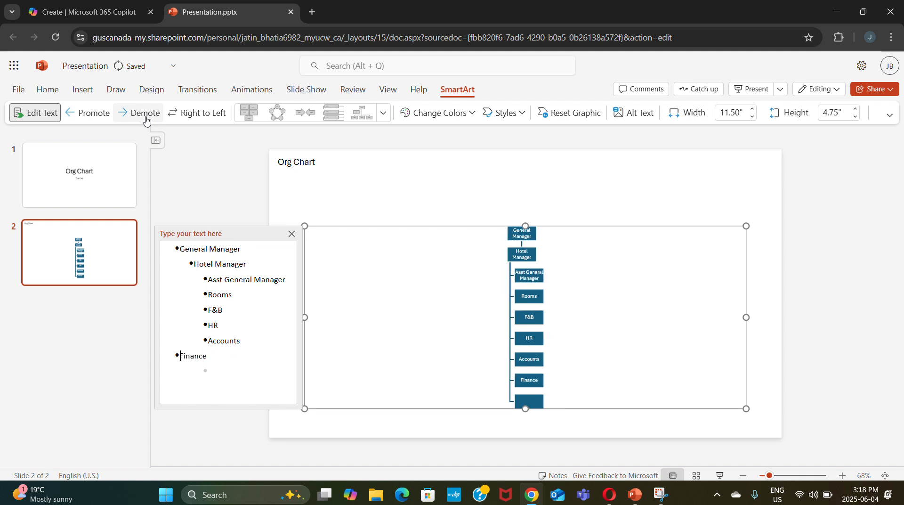
text(& Finance)
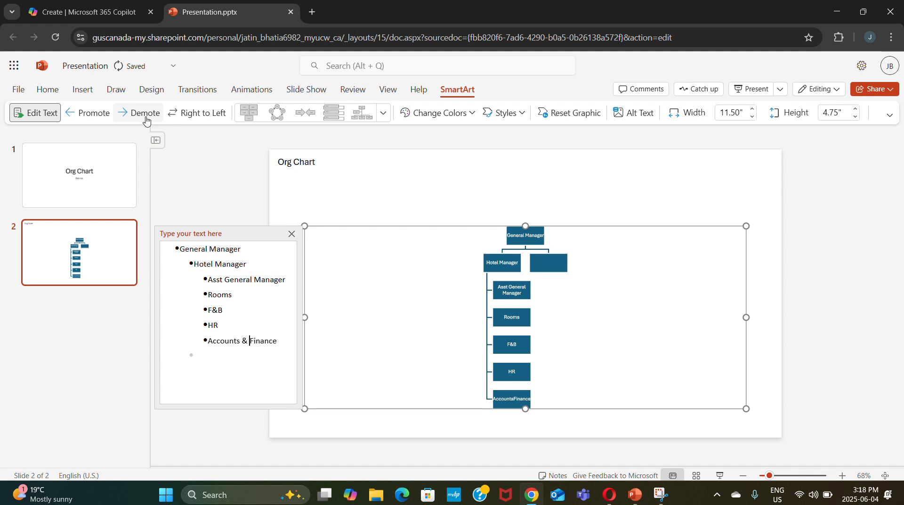
Step: Demote the blank entry below Accounts & Finance to the department level and fill it with "S & M"
click(141, 113)
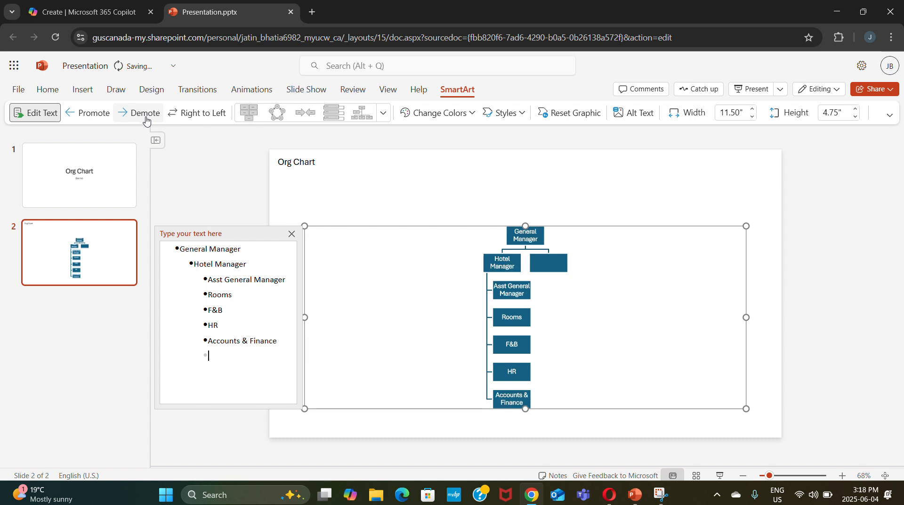
text(Sales)
key(BackSpace)
key(BackSpace)
key(BackSpace)
key(BackSpace)
text(& M)
key(Return)
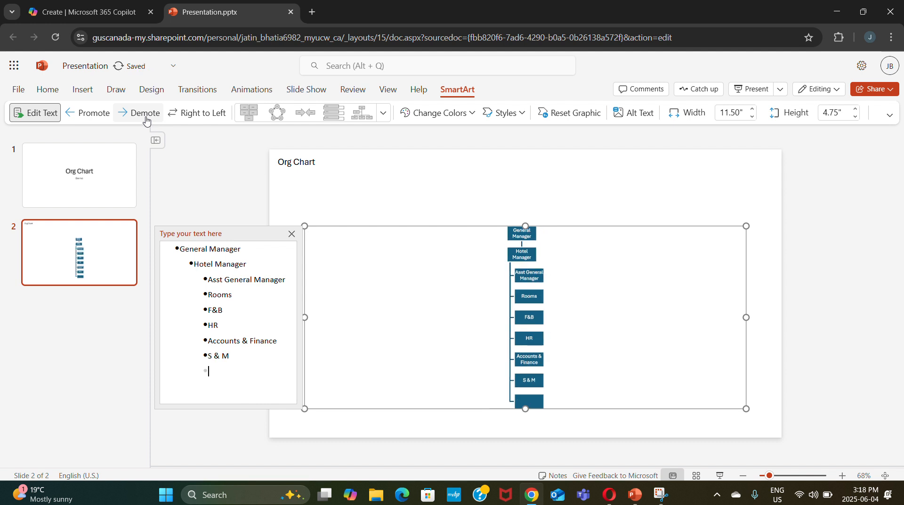
Step: Add an "Engineering" entry below S & M at the same level
text(ER)
key(BackSpace)
key(BackSpace)
text(ERng)
key(BackSpace)
key(BackSpace)
key(BackSpace)
text(ngineering)
key(Return)
Step: Enter "Security" as the entry below Engineering in the org chart's text list
text(De)
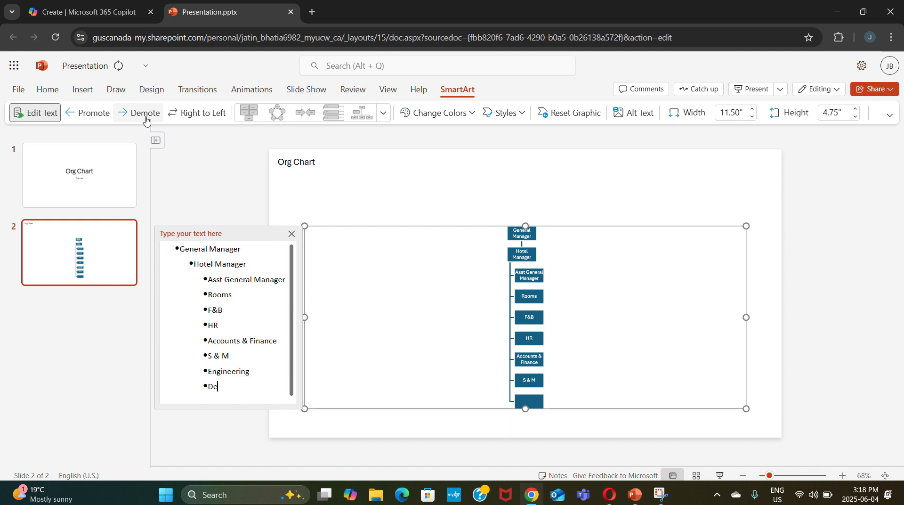
key(BackSpace)
key(BackSpace)
text(Securir)
key(BackSpace)
key(BackSpace)
text(ity)
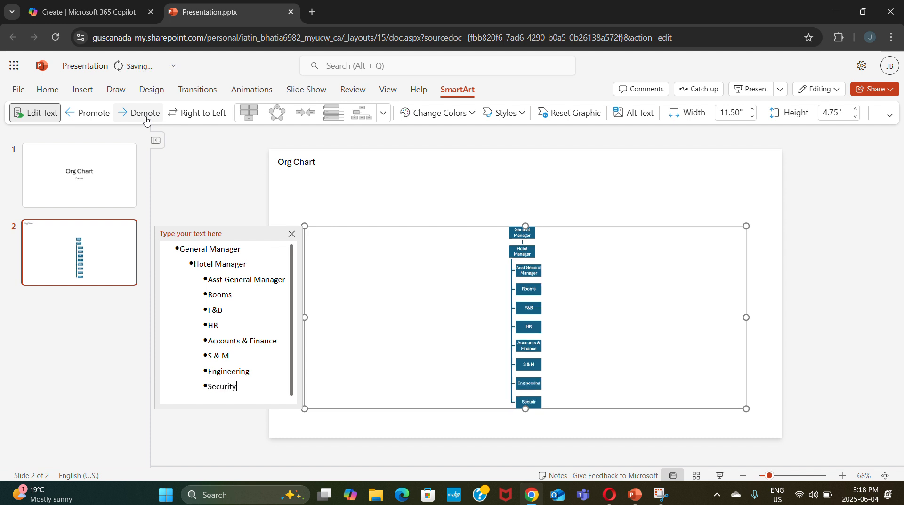
Step: Add "Events & Conventions" and "Entertainment" entries below Security at the same level
key(Return)
text(E)
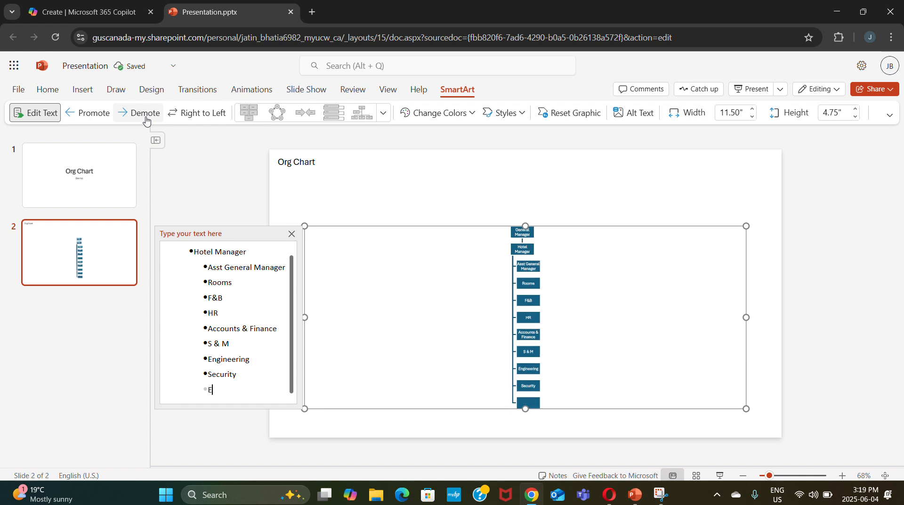
text(vents & Conventions)
key(Return)
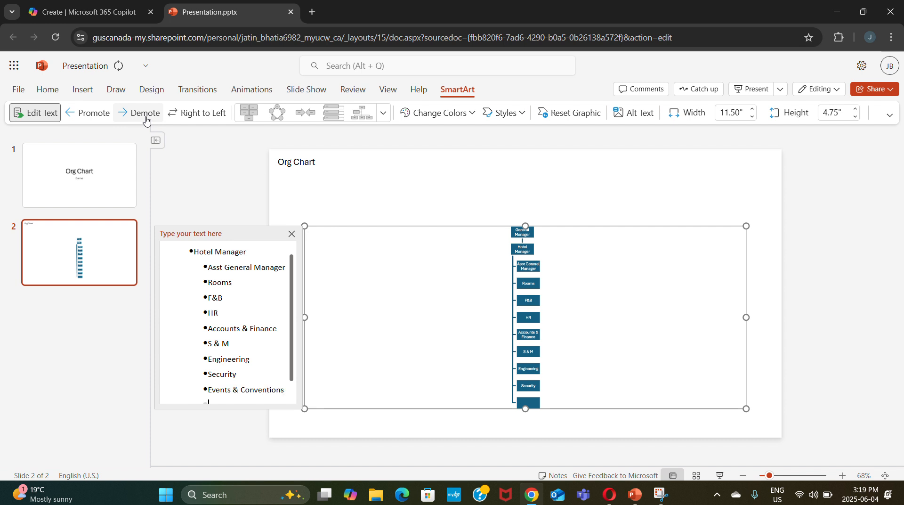
text(Enternat)
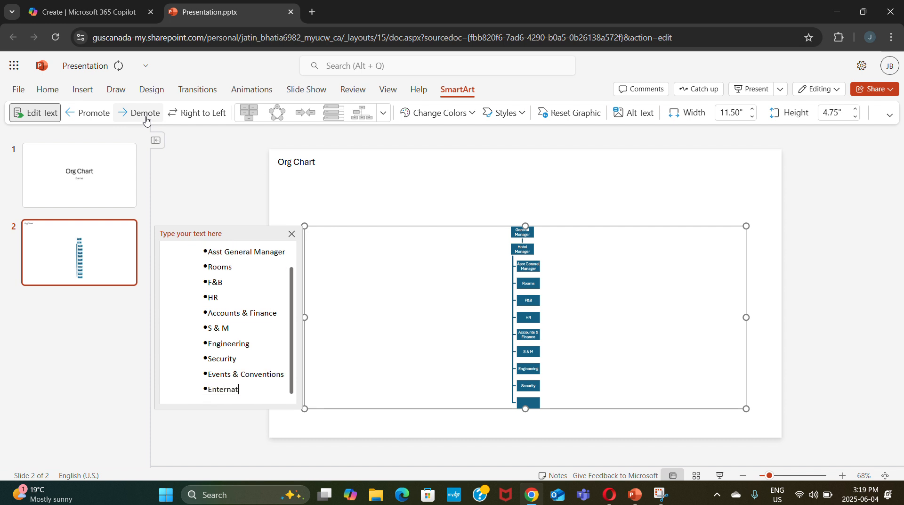
key(BackSpace)
key(BackSpace)
key(BackSpace)
text(tainment)
Step: Demote the Rooms entry one level so it reports to Asst General Manager
key(Up)
key(Up)
key(Up)
key(Up)
key(Up)
key(Up)
key(Up)
key(Up)
key(Up)
key(Up)
key(Up)
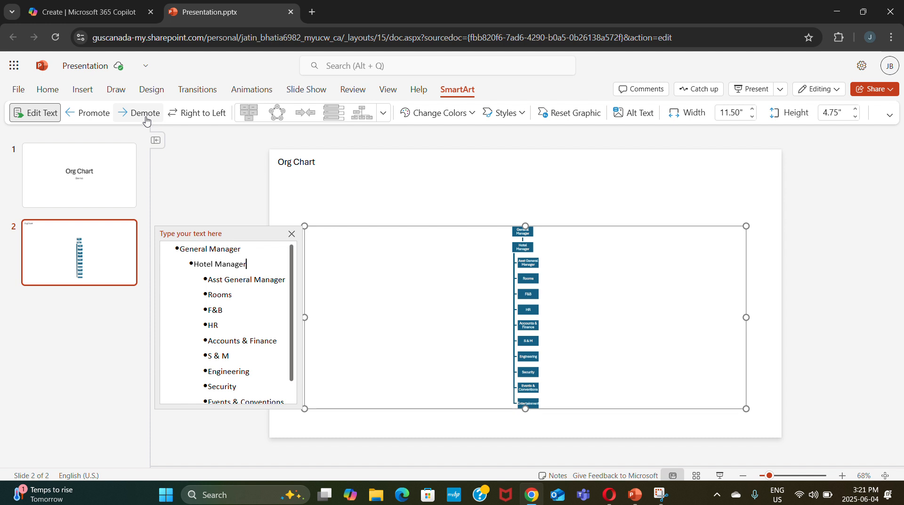
key(Down)
key(Down)
click(137, 115)
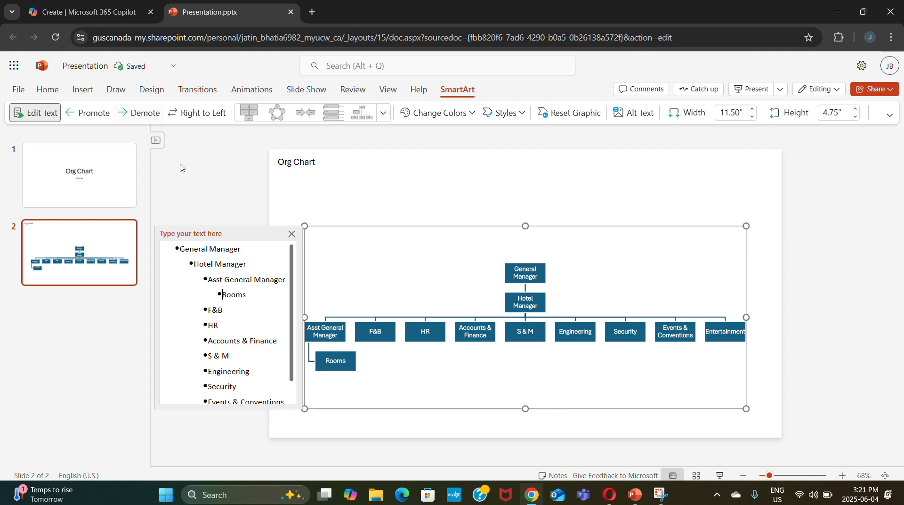
Step: Demote the F&B, HR and Accounts & Finance entries one level beneath Asst General Manager
key(Tab)
key(Down)
key(Home)
key(Tab)
key(Down)
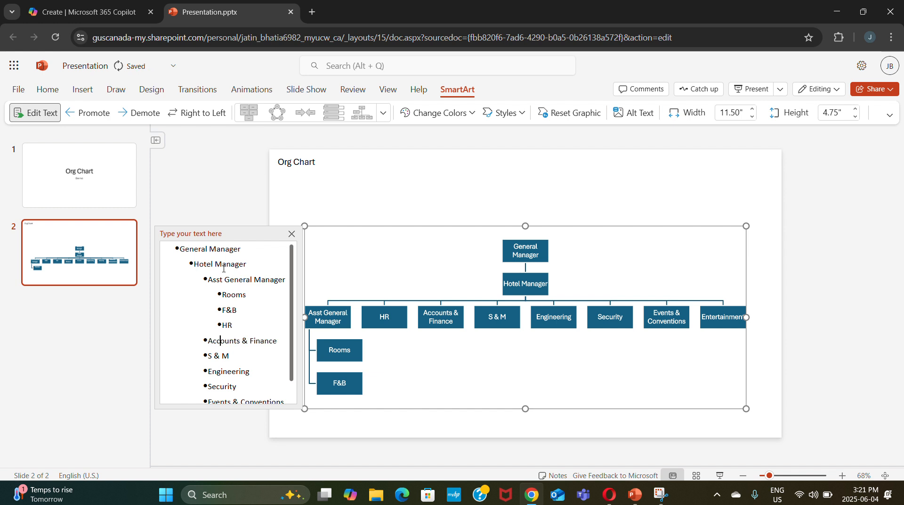
key(Home)
key(Tab)
Step: Demote the S & M, Engineering and Security entries one level beneath Asst General Manager
key(Down)
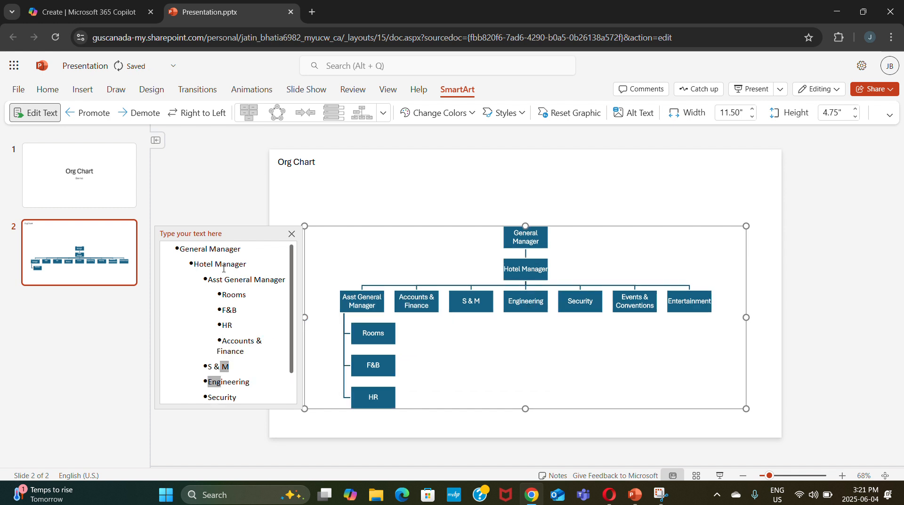
key(Home)
key(Tab)
key(Down)
key(Home)
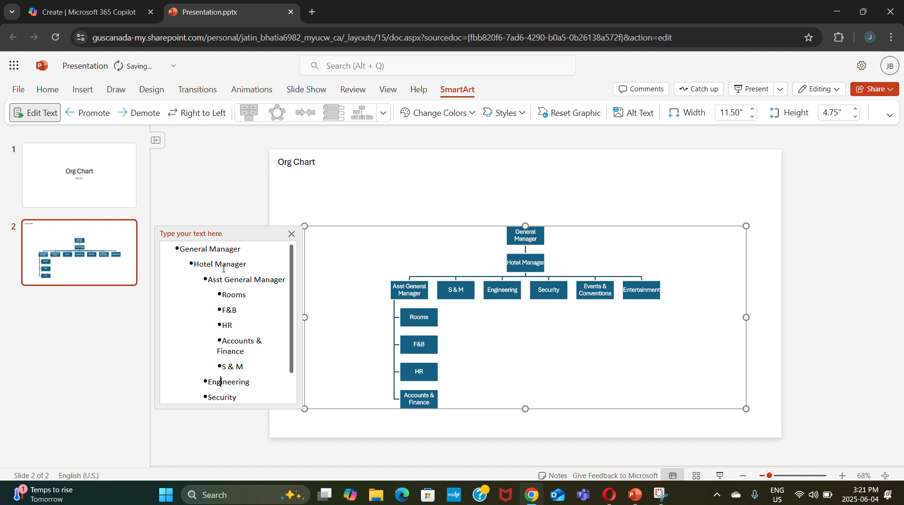
key(Tab)
key(Down)
key(Home)
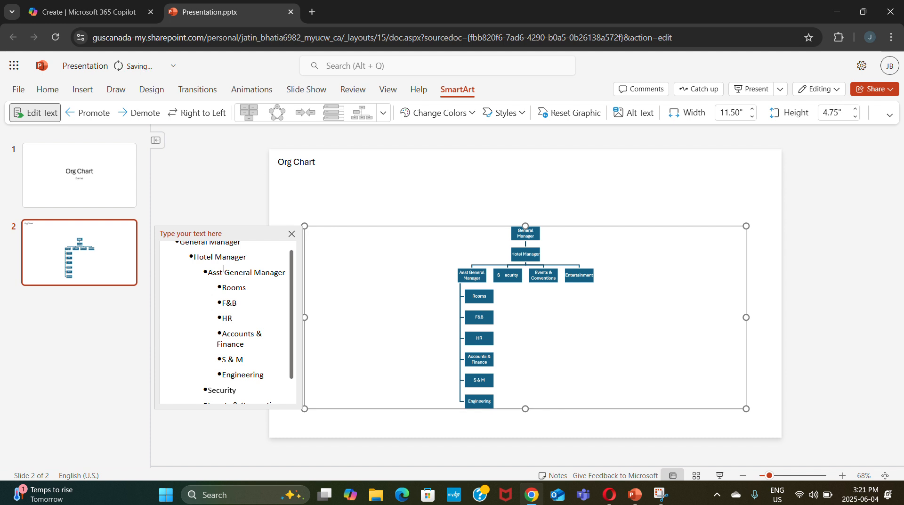
key(Tab)
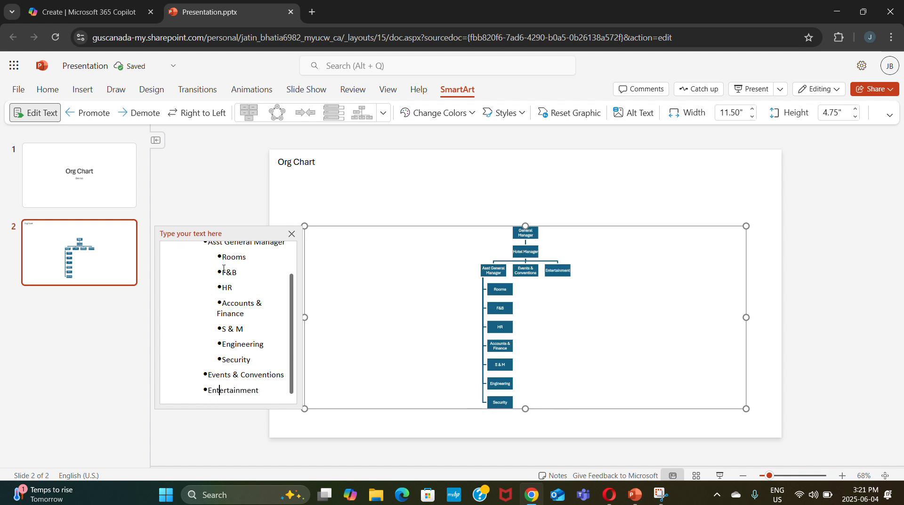
Step: Demote the Events & Conventions and Entertainment entries one level beneath Asst General Manager
key(Down)
key(shift+Down)
key(Left)
key(Left)
key(Left)
key(Left)
key(Tab)
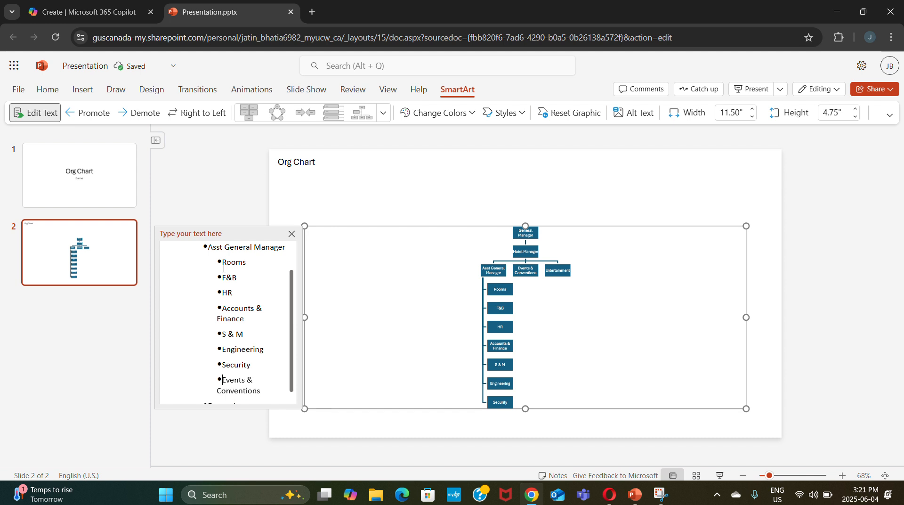
key(Down)
key(Down)
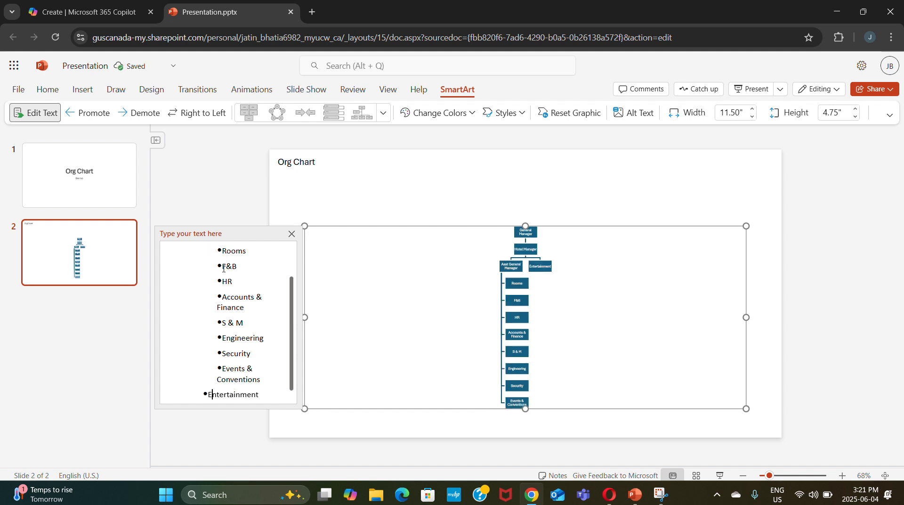
key(Tab)
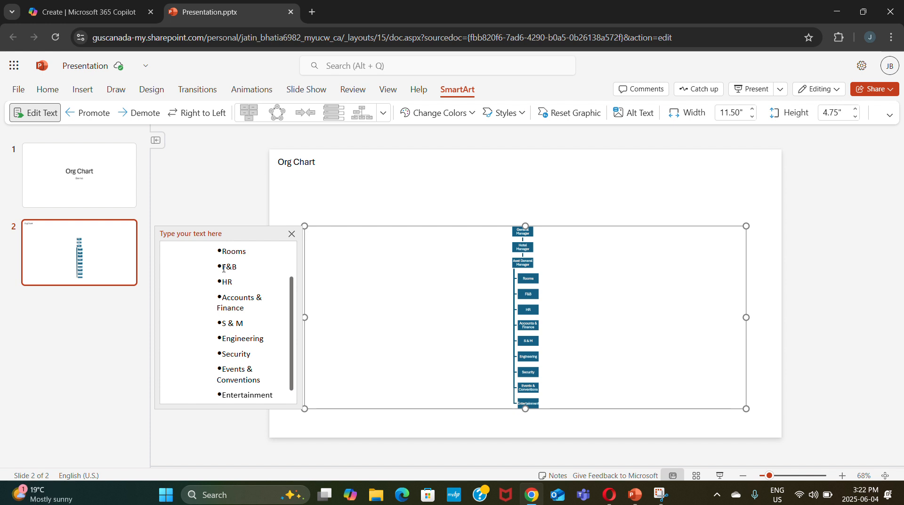
Step: Change the Rooms entry to "Director of Rooms"
scroll(223, 251, up, 1)
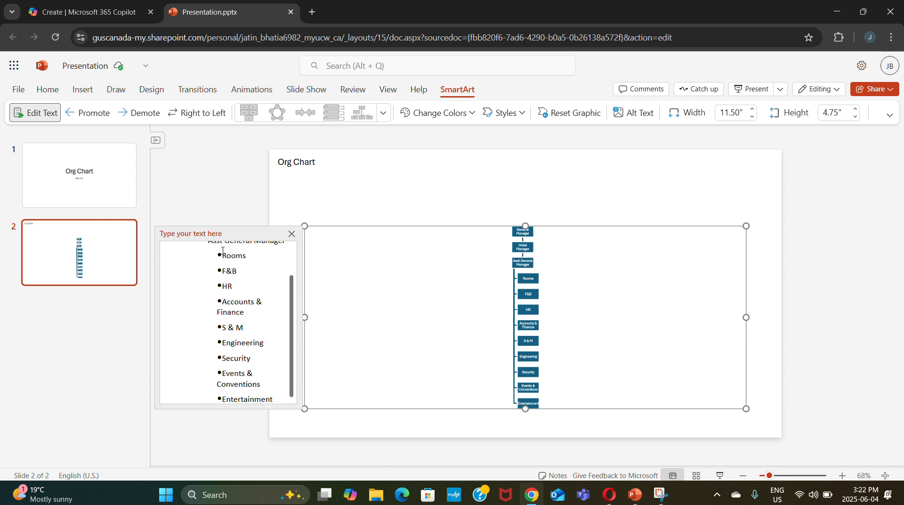
click(222, 251)
text(Direct)
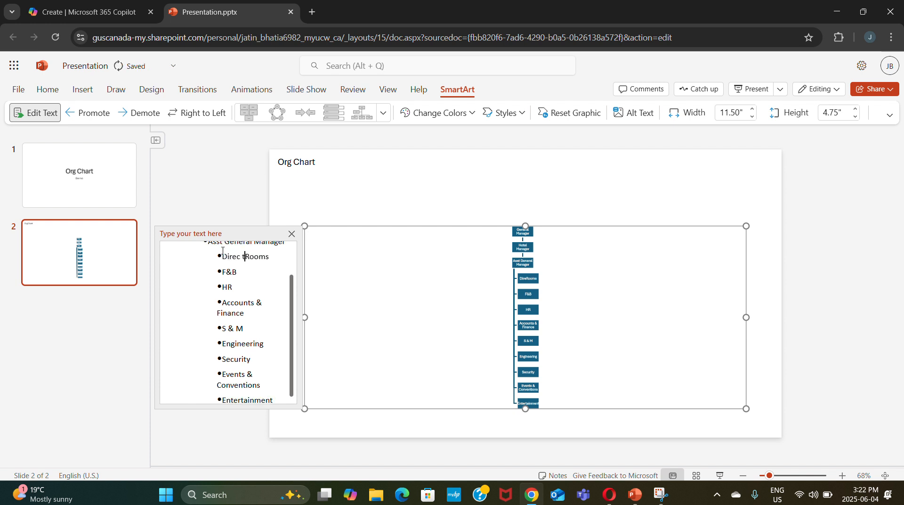
text(or of)
Step: Add "Director" in front of the F&B entry
key(Down)
key(Down)
key(Home)
text(Director)
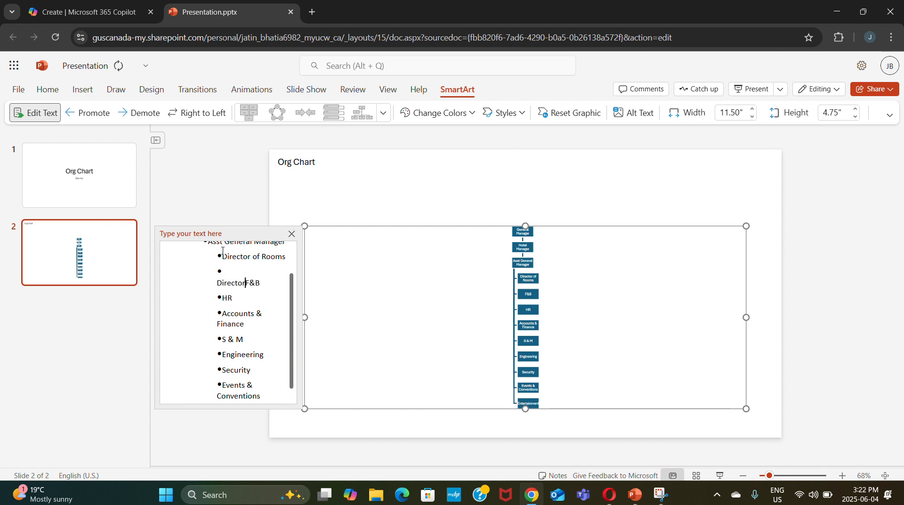
key(Left)
key(Left)
key(Left)
key(Left)
key(Left)
key(Left)
key(Left)
Step: Extend the HR entry to read "HR Director"
key(Down)
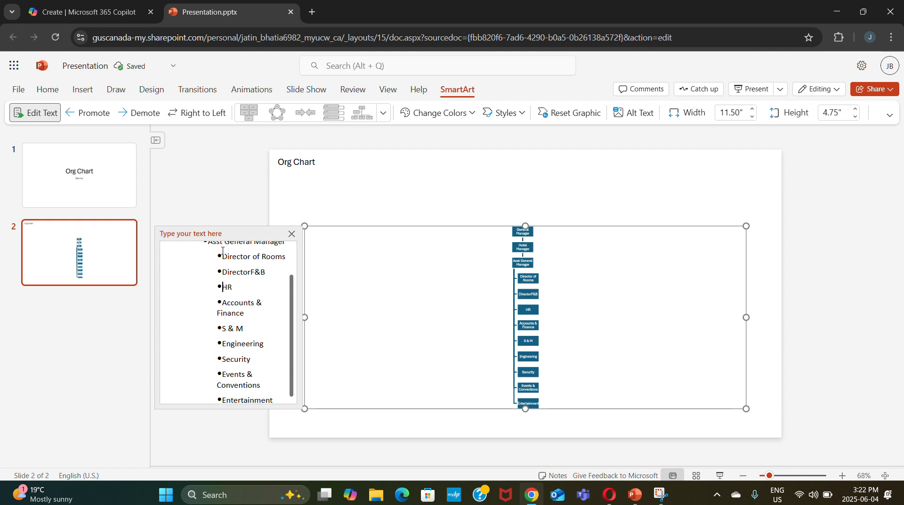
key(End)
text(Director)
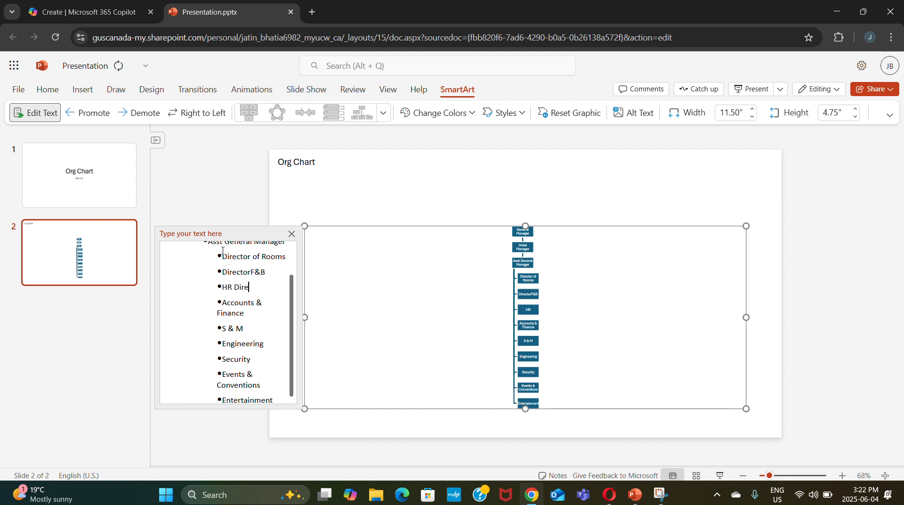
Step: Prefix the Accounts & Finance and S & M entries with "Director of"
key(Down)
key(Up)
key(Left)
key(Left)
key(Left)
key(Left)
key(Left)
key(Left)
key(Left)
key(Left)
key(Left)
key(Left)
key(Left)
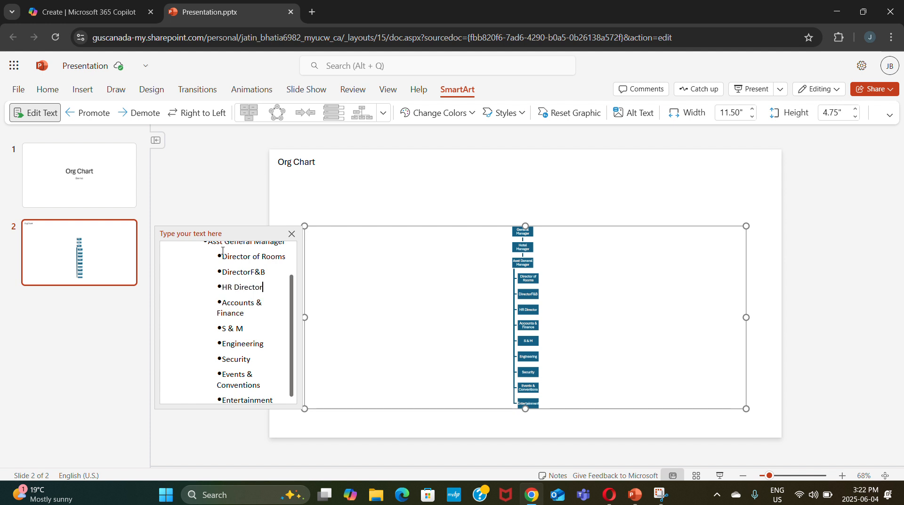
key(Right)
text(Director )
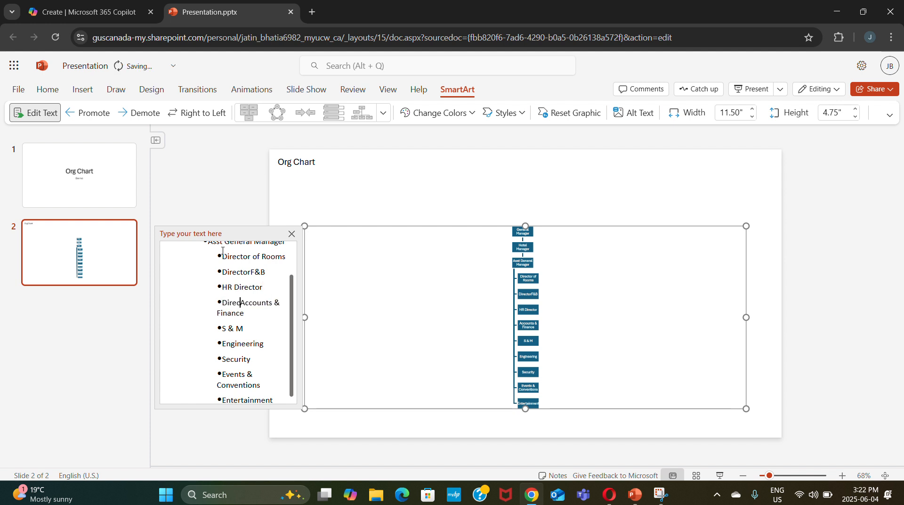
text(of )
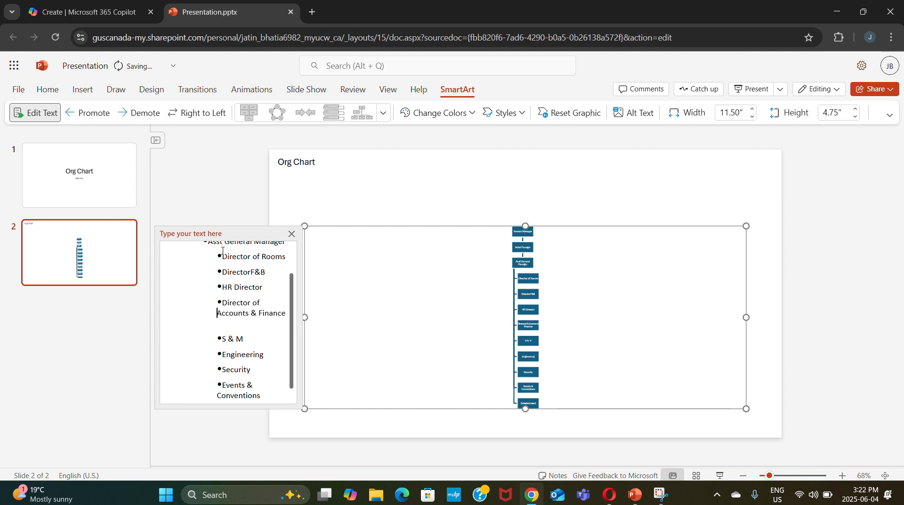
text(Director )
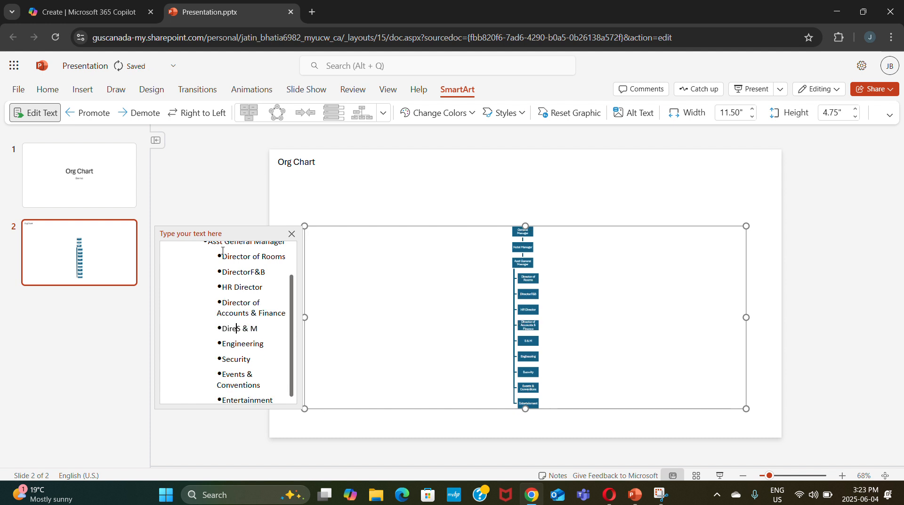
text(of)
Step: Change the Engineering entry to "Chief Engineering"
key(Down)
key(Left)
key(Left)
key(Left)
key(Left)
key(Left)
key(Left)
key(Left)
key(Left)
key(Left)
key(Left)
key(Left)
key(Left)
key(Right)
key(Right)
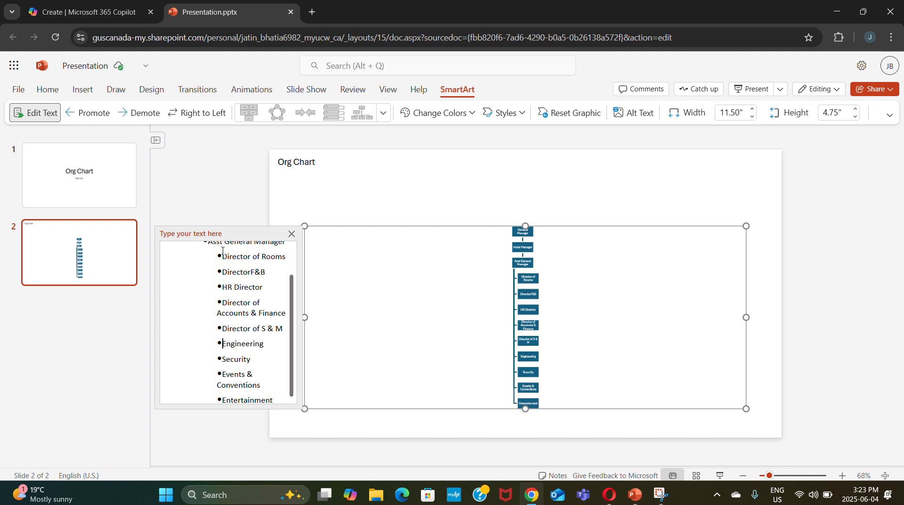
text(Chief)
Step: Prefix the Security and Events & Conventions entries with "Director of"
key(Down)
key(Home)
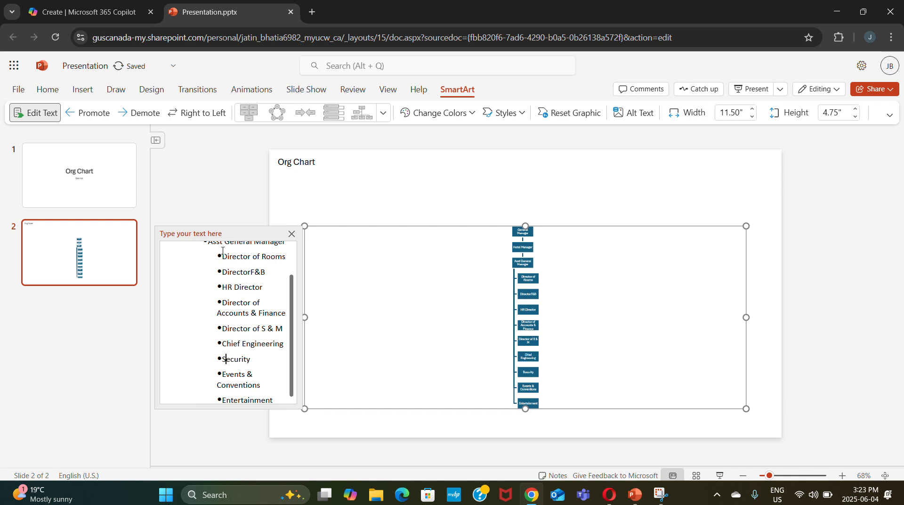
text(Director of )
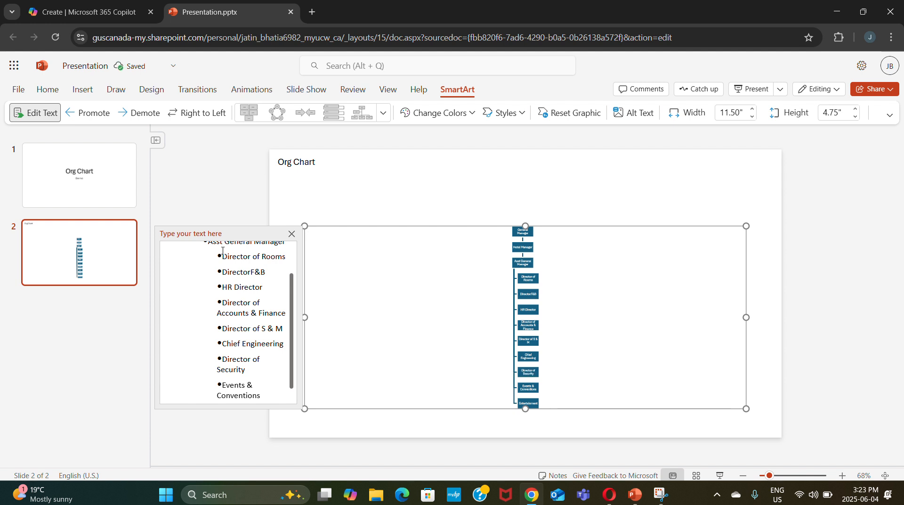
text(Director )
text(of)
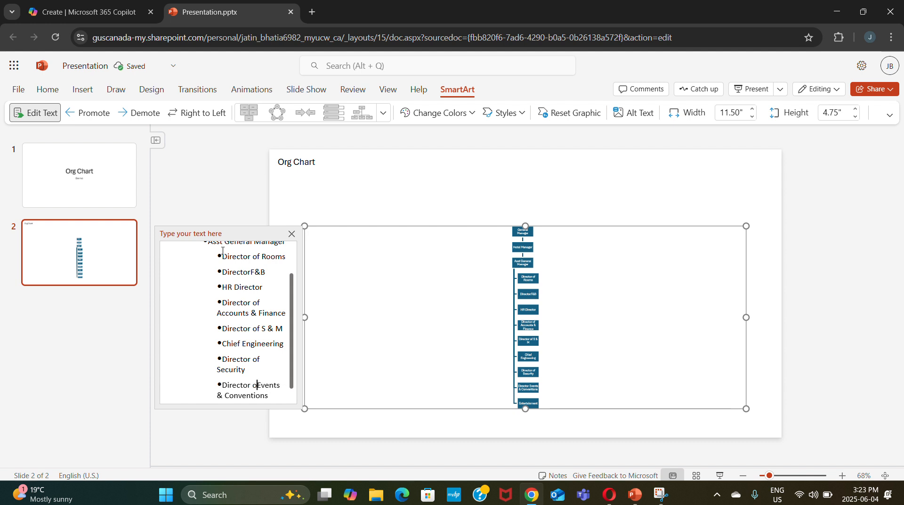
key(Down)
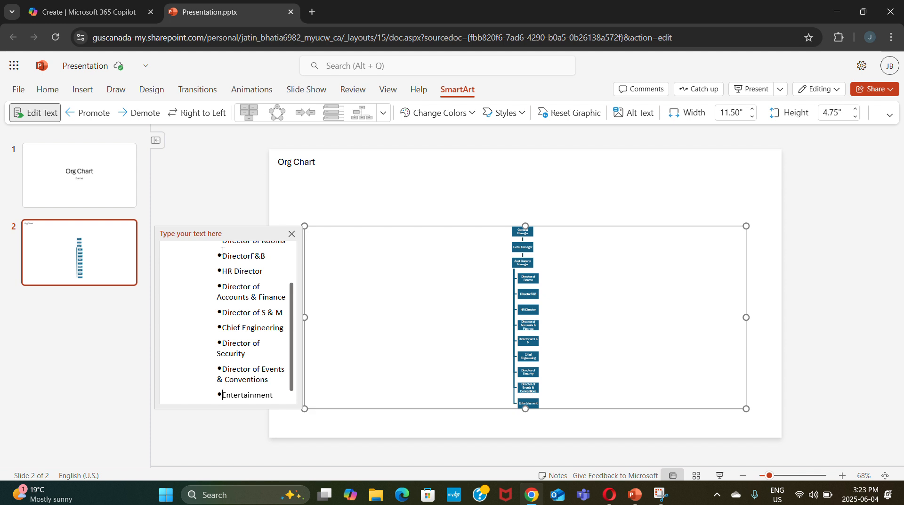
key(shift+Right)
key(shift+Right)
key(shift+Right)
key(shift+Right)
key(shift+Right)
key(shift+Right)
key(shift+Right)
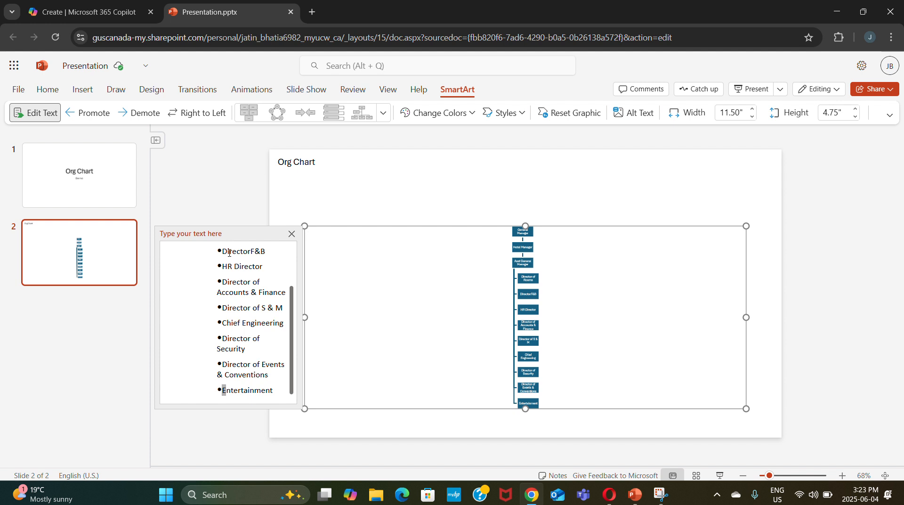
key(shift+Right)
key(shift+Right)
key(shift+Right)
key(shift+Right)
key(shift+Right)
key(shift+Right)
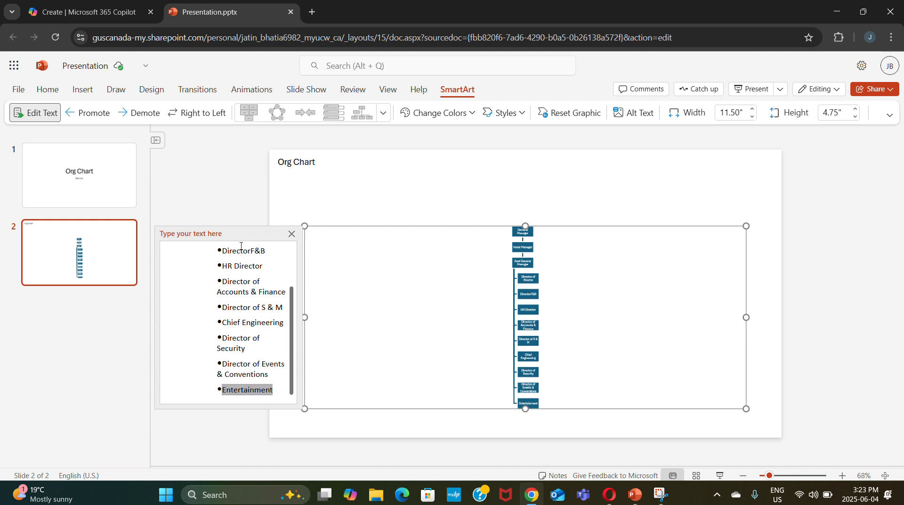
click(240, 250)
text(Director)
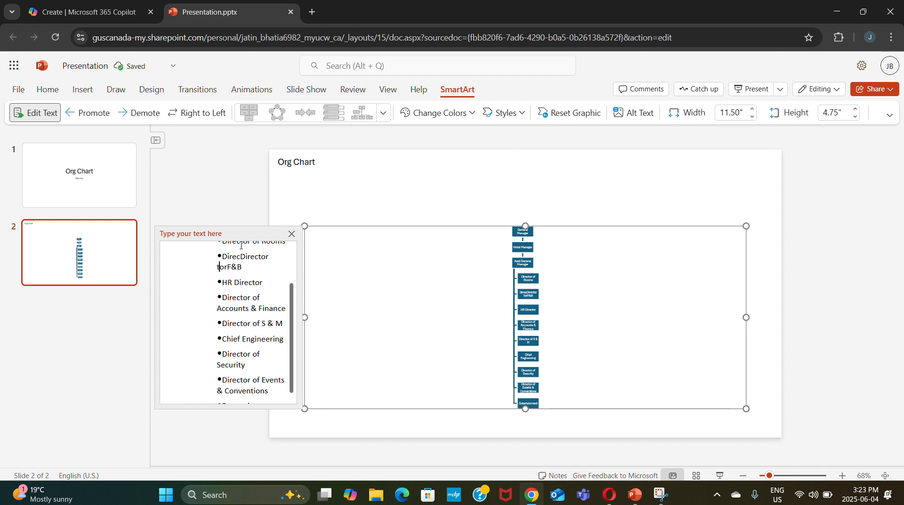
key(Delete)
key(BackSpace)
key(BackSpace)
key(BackSpace)
key(BackSpace)
key(BackSpace)
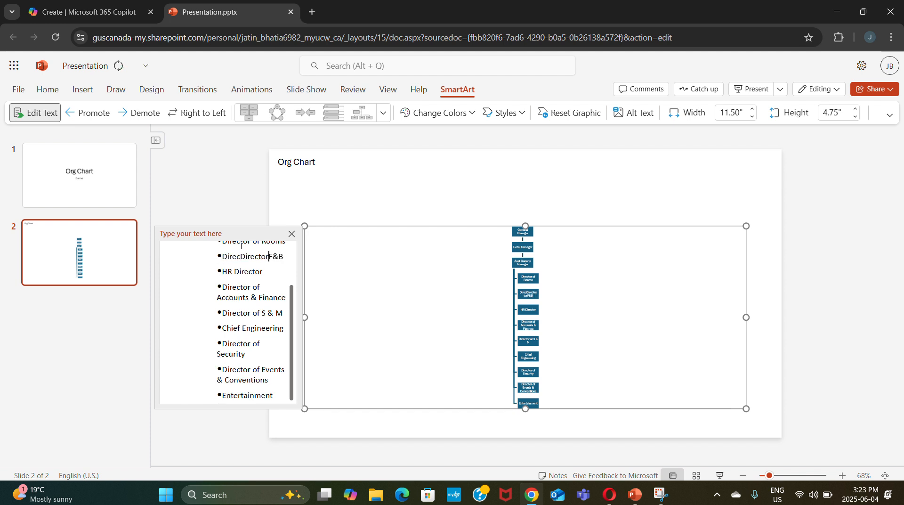
key(BackSpace)
key(BackSpace)
key(BackSpace)
key(BackSpace)
key(BackSpace)
key(BackSpace)
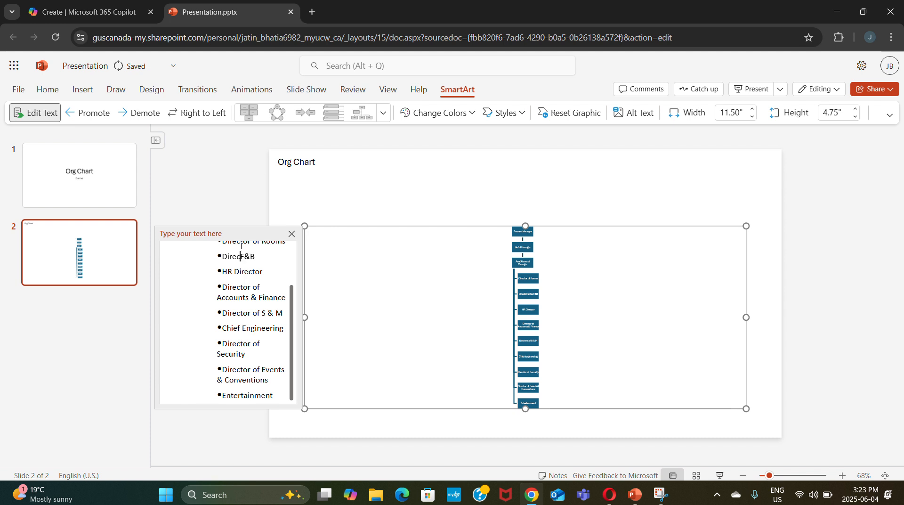
text(tor)
key(Down)
key(Down)
key(Down)
key(Down)
key(Down)
key(Down)
key(Down)
key(Down)
key(Down)
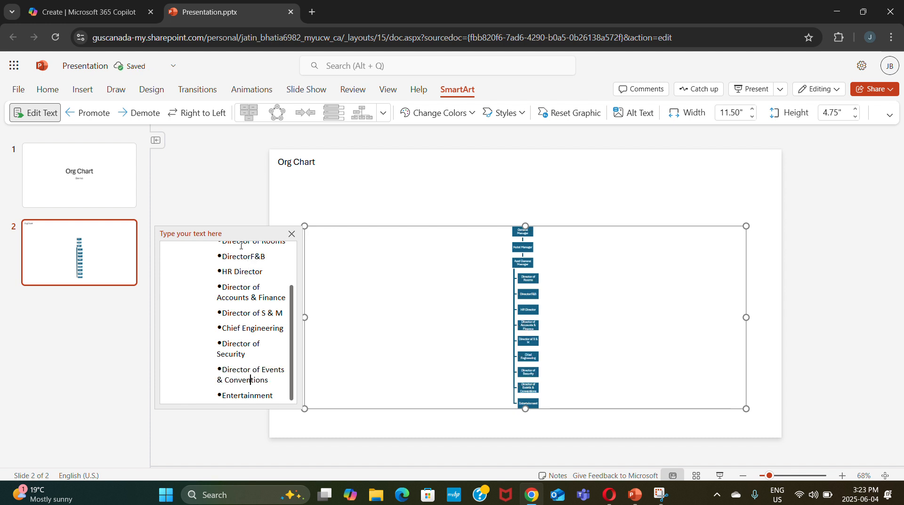
Step: Correct the F&B entry under the Asst General Manager to read "Director of F&B"
key(Up)
key(Up)
key(Up)
key(Up)
key(Up)
key(Up)
key(Up)
key(Up)
key(Up)
key(Up)
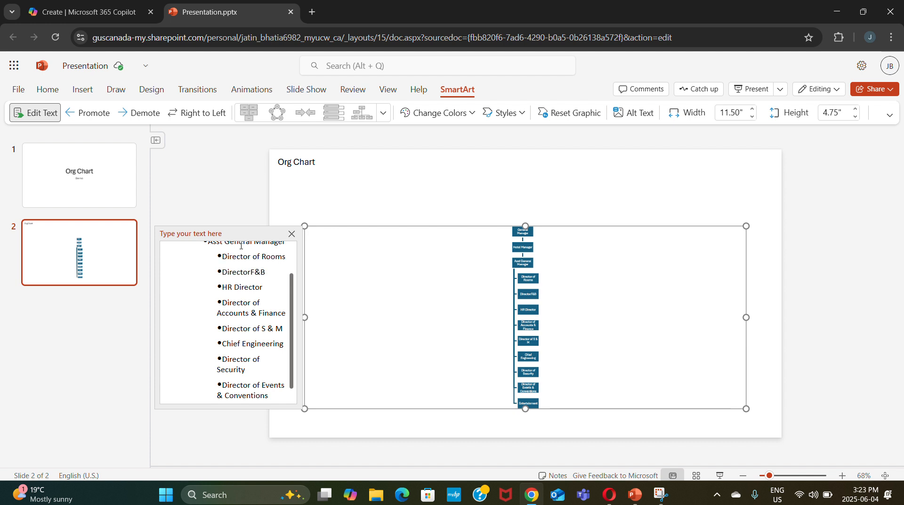
text(of)
Step: Replace the Entertainment entry at the end of the list with "Director - Spa"
key(Down)
key(Down)
key(Down)
key(Down)
key(Down)
key(Down)
key(Down)
key(Down)
key(Down)
key(Down)
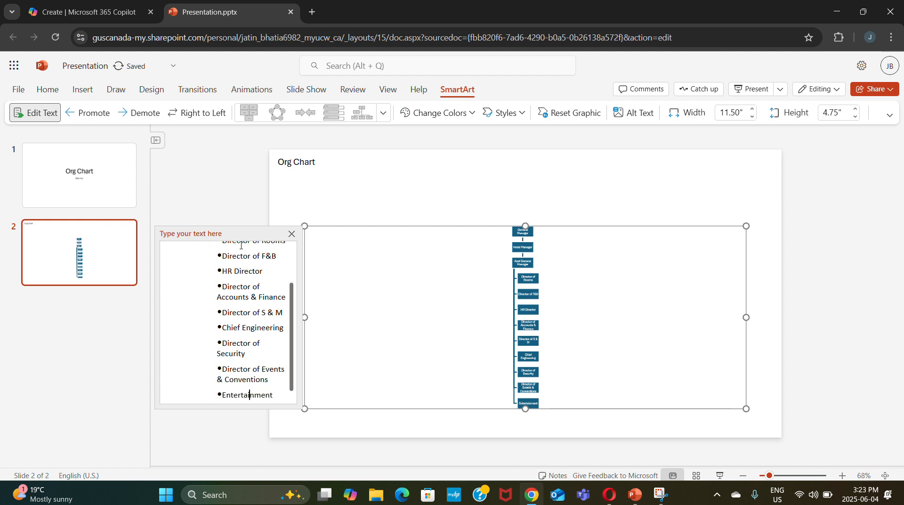
key(shift+Right)
key(shift+Right)
key(shift+Right)
key(shift+Right)
key(shift+Right)
key(shift+Right)
key(shift+Right)
key(shift+Right)
key(shift+Right)
key(shift+Right)
key(shift+Right)
key(shift+Right)
key(shift+Right)
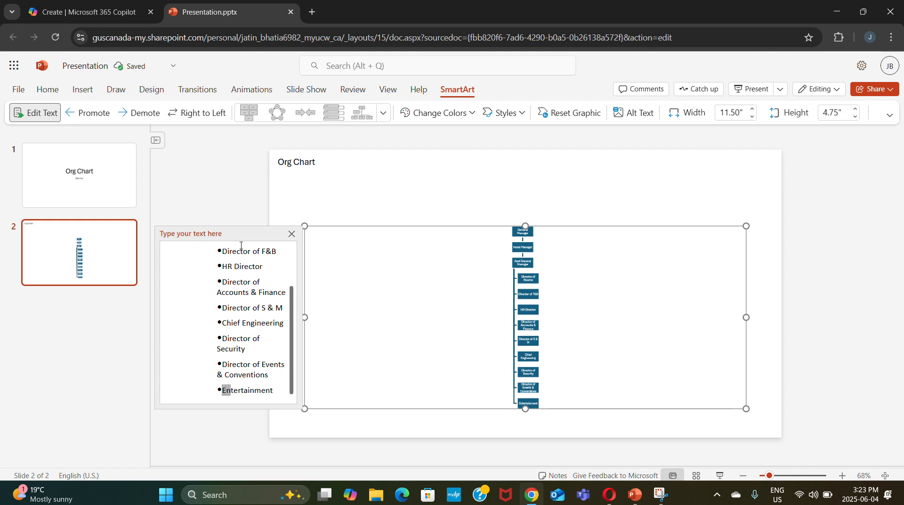
text(Director of Sp)
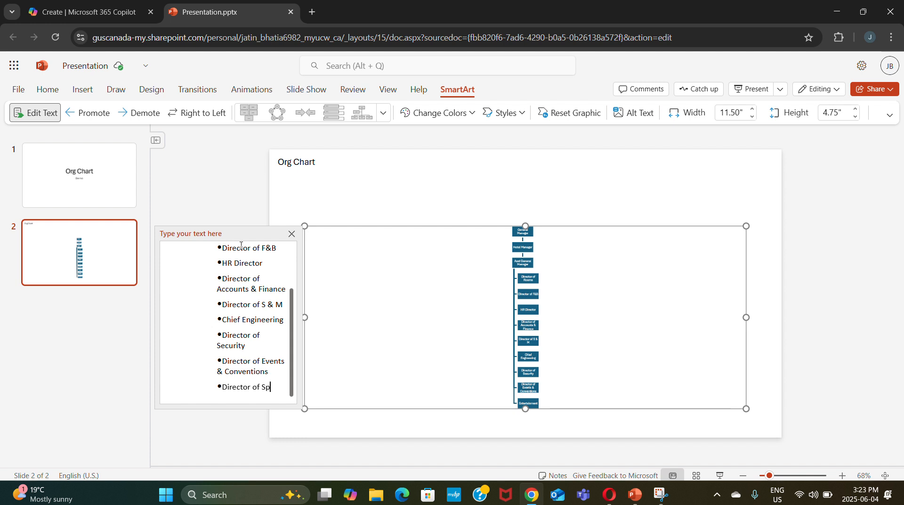
key(BackSpace)
key(BackSpace)
key(BackSpace)
key(BackSpace)
text(- Spa)
Step: Add "Front Office" and "Housekeeping" as sub-entries under Director of Rooms
scroll(262, 313, up, 3)
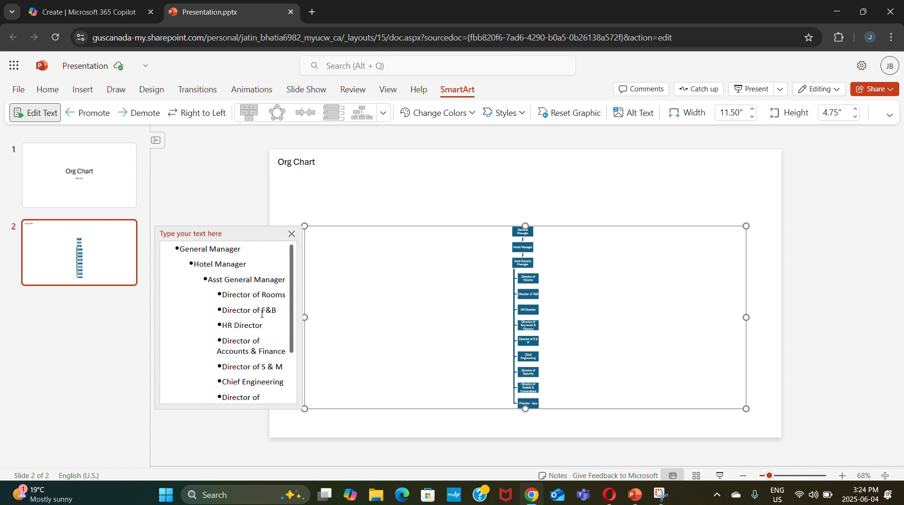
scroll(268, 285, down, 1)
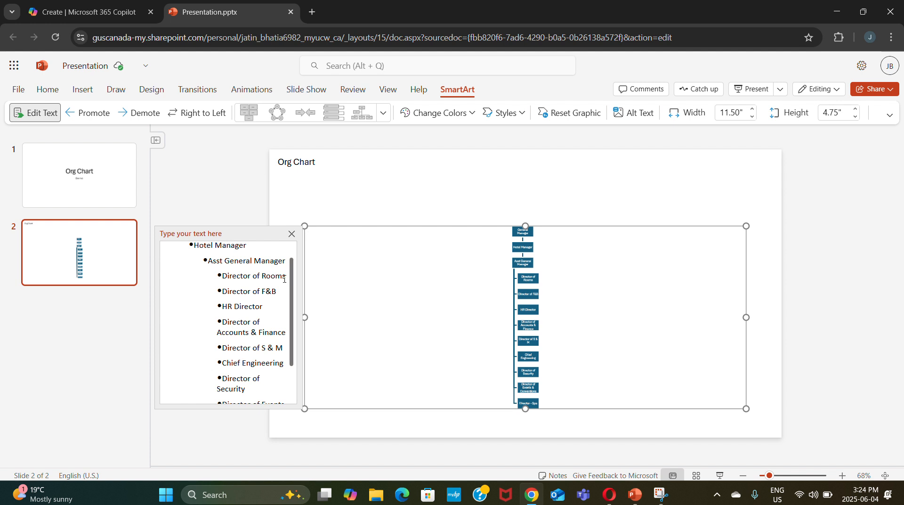
click(284, 280)
key(Return)
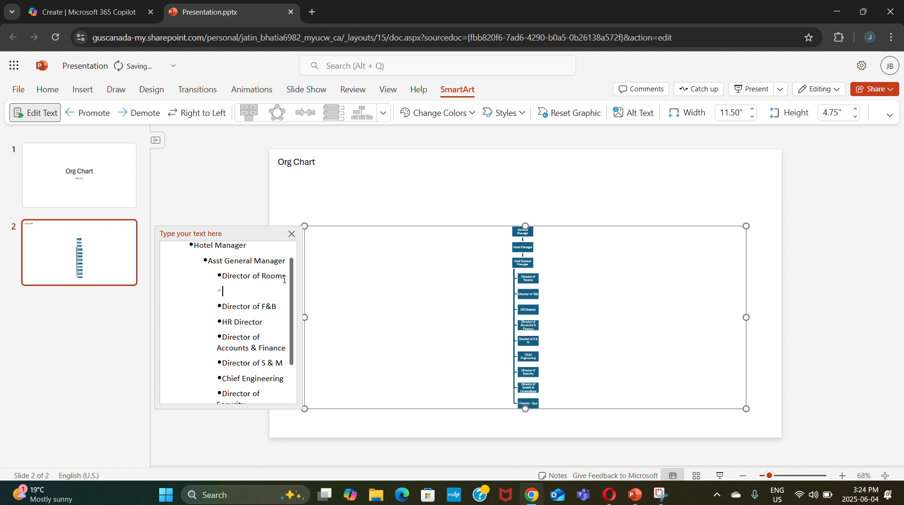
text(Front Office)
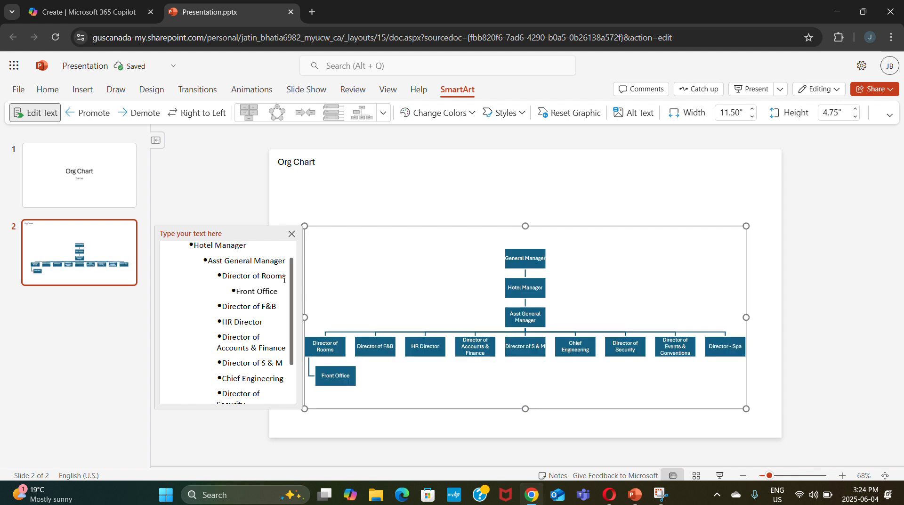
key(Return)
text(Houd)
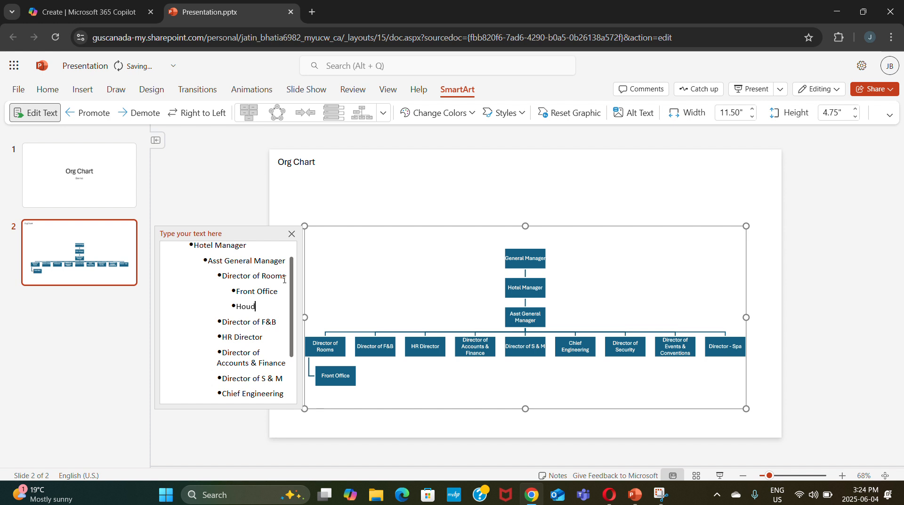
key(BackSpace)
text(s)
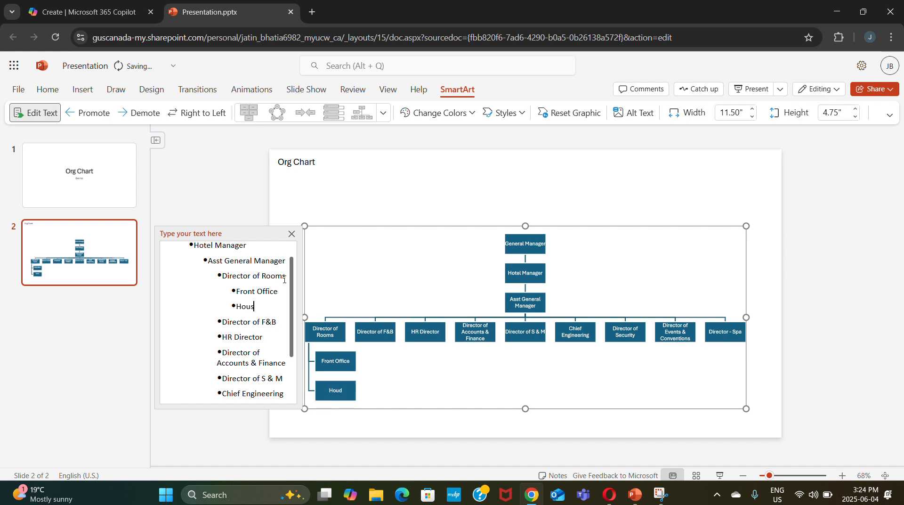
text(ekeeping)
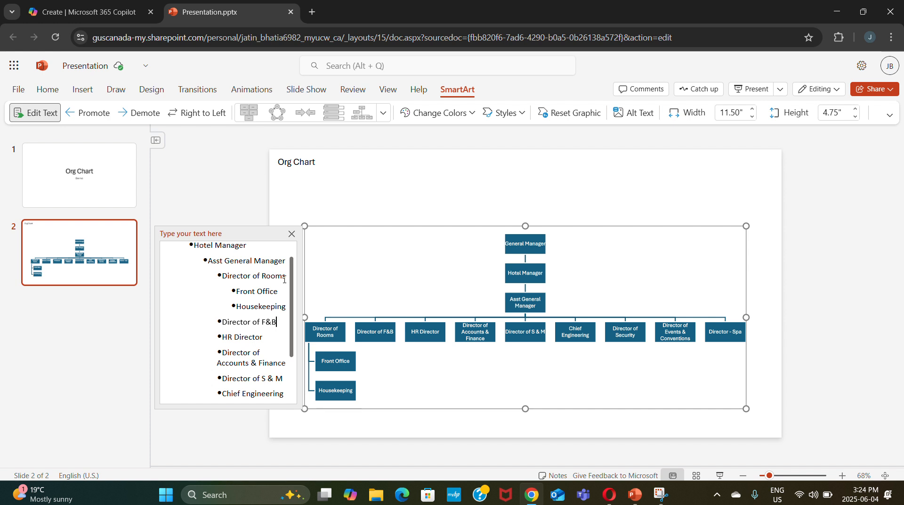
Step: Add "F&B service" and "F&B Production" as sub-entries under Director of F&B
key(Return)
key(Tab)
text(F)
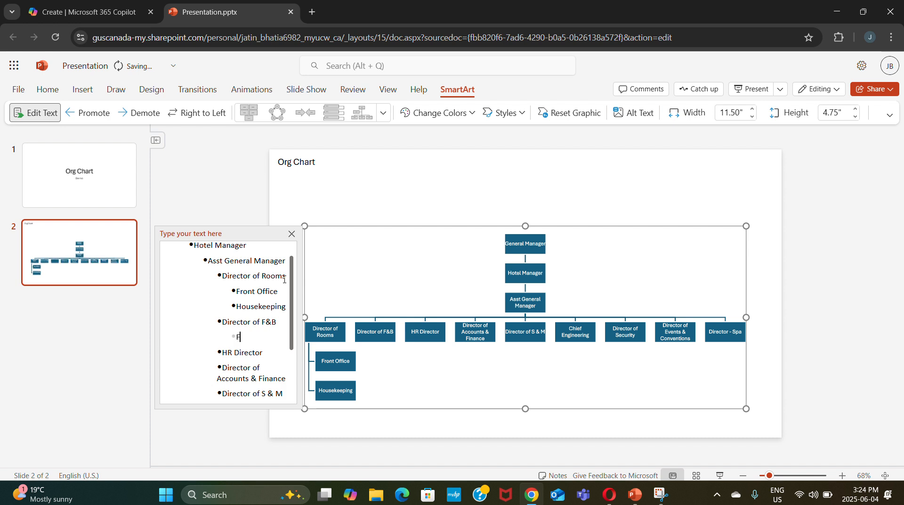
text(&B service)
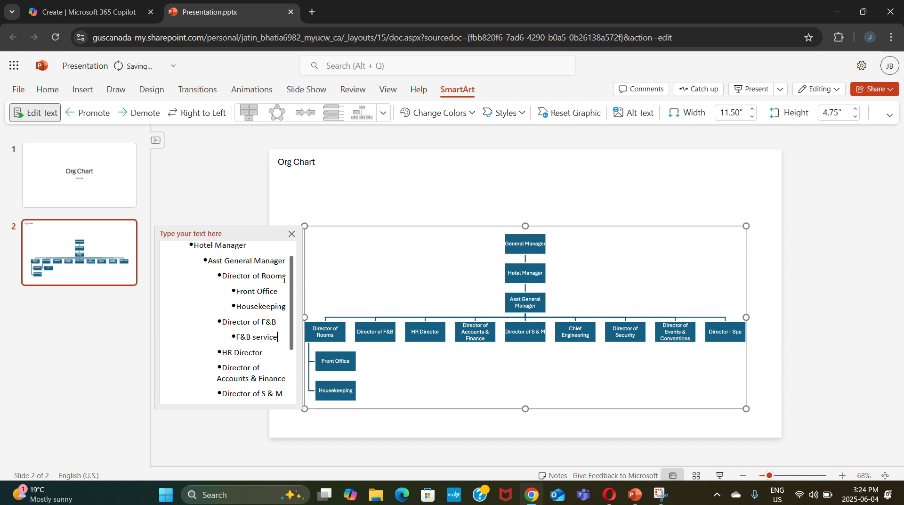
key(Return)
text(F)
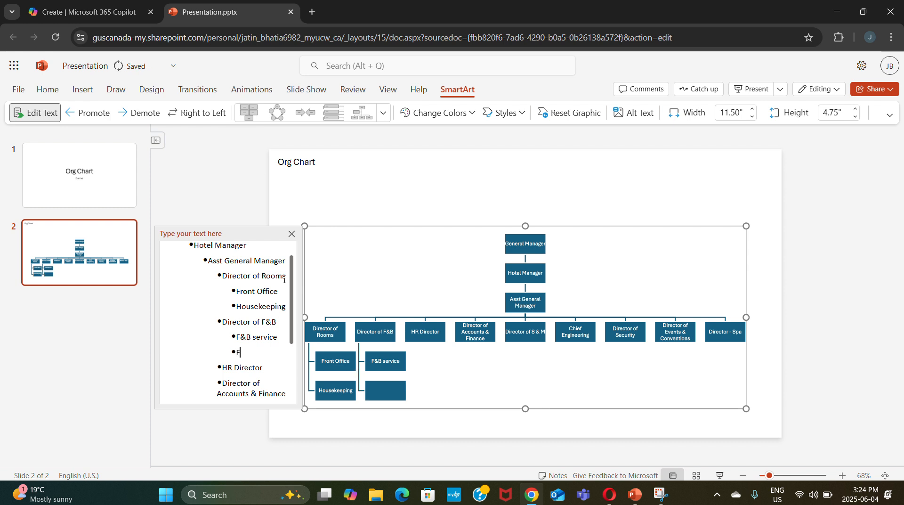
text(&B Production)
Step: Add "Accounting" and "Finance" as sub-entries under Director of Accounts & Finance
key(Down)
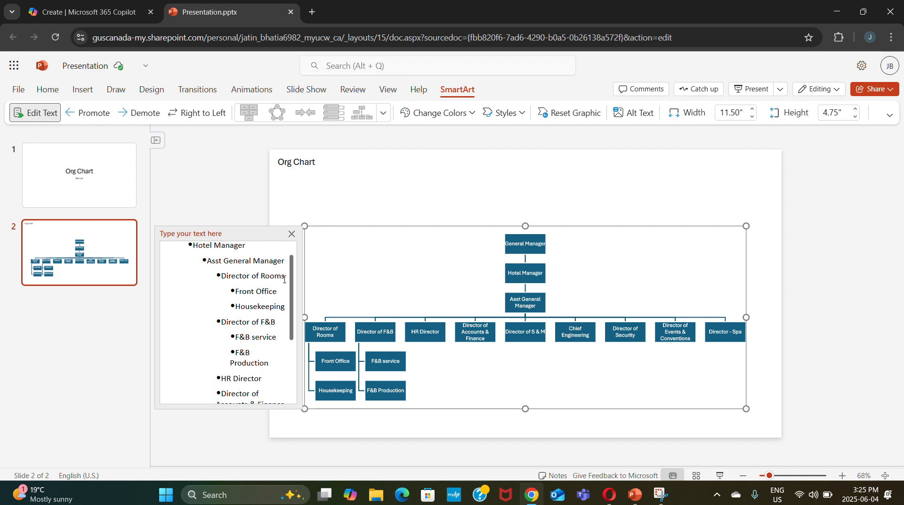
scroll(284, 279, down, 3)
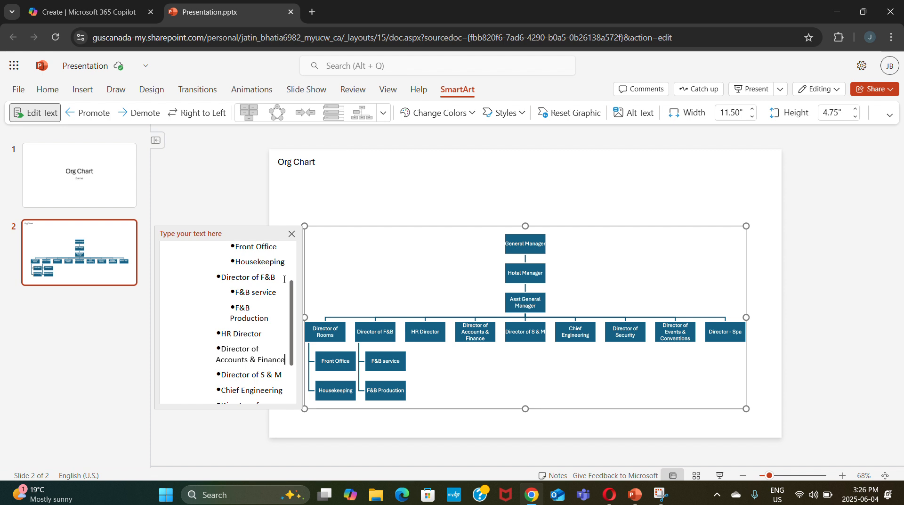
key(Return)
key(Tab)
text(Acc)
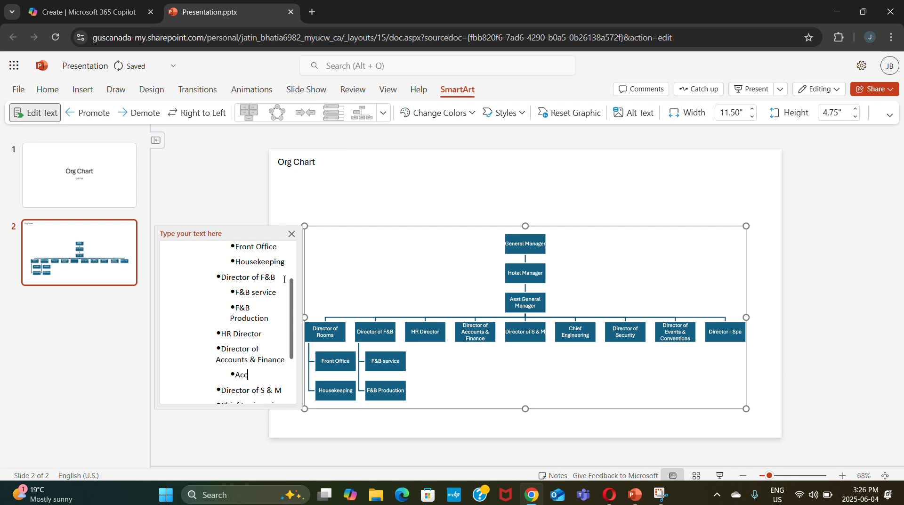
text(outn)
key(BackSpace)
key(BackSpace)
text(nting)
key(Return)
text(Finance)
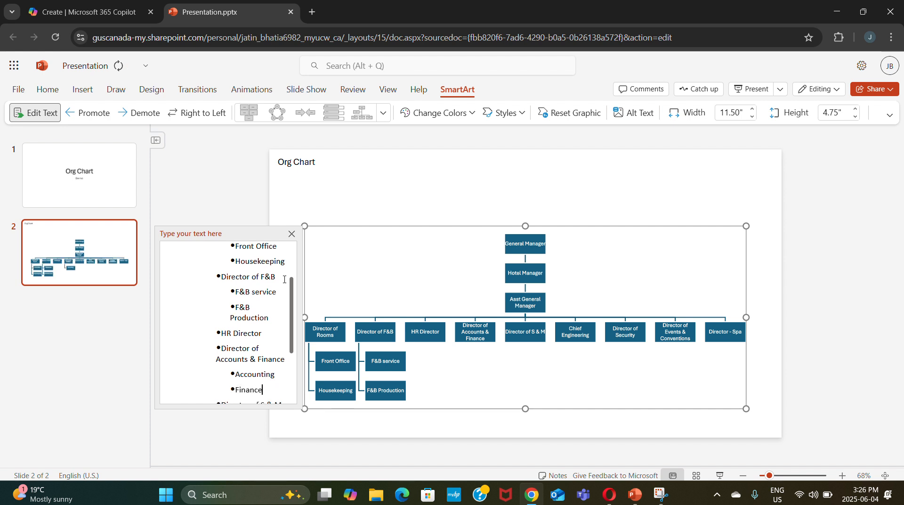
Step: Add "Accounts Payable" and "Account receivable" one level below the Accounting entry
key(Up)
key(End)
key(Return)
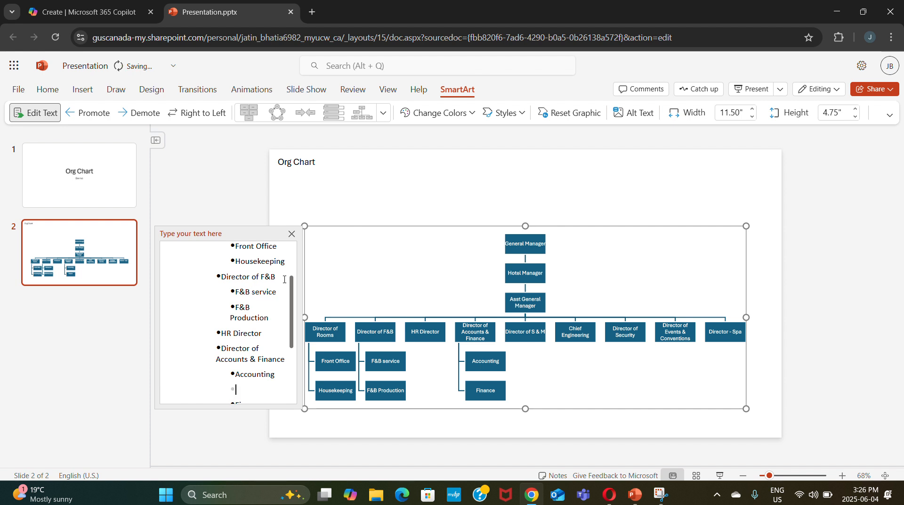
key(Tab)
text(Accounts Payable)
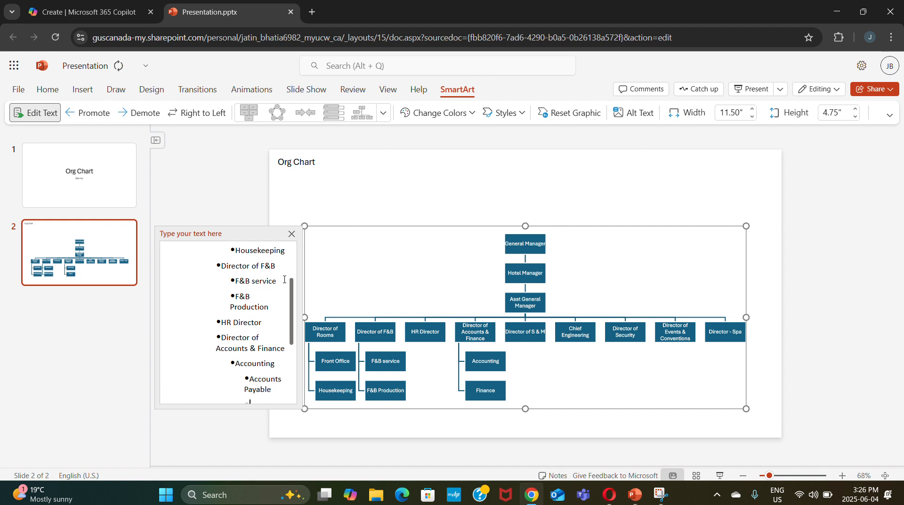
key(Return)
text(Account recev)
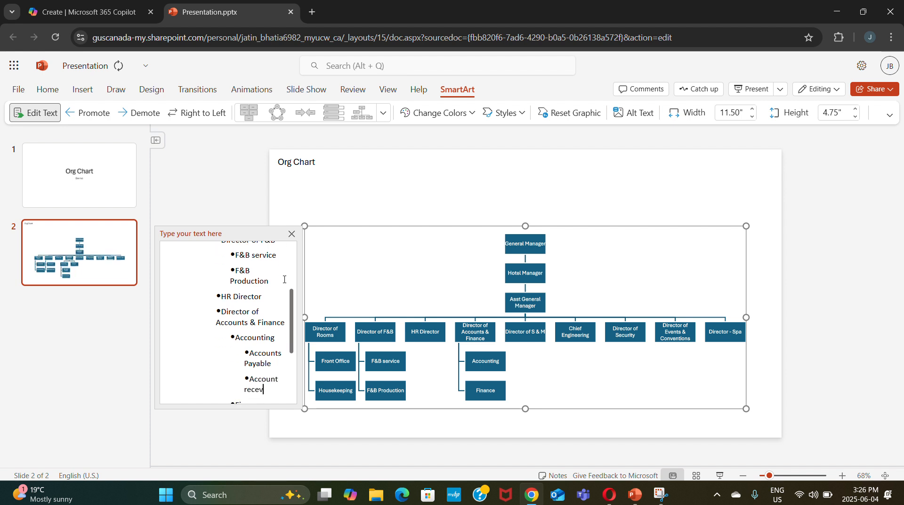
key(BackSpace)
text(ivable)
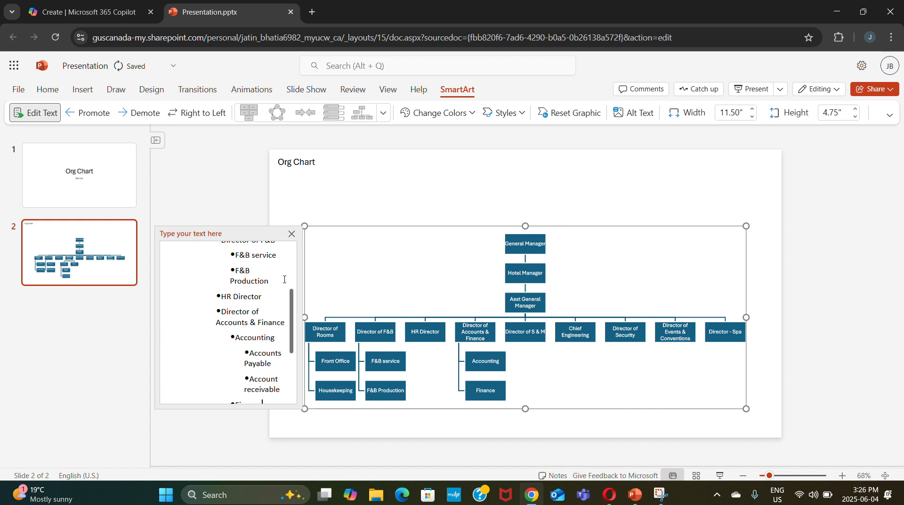
Step: Add "Sales" and "Marketing" as sub-entries under Director of S & M
key(Down)
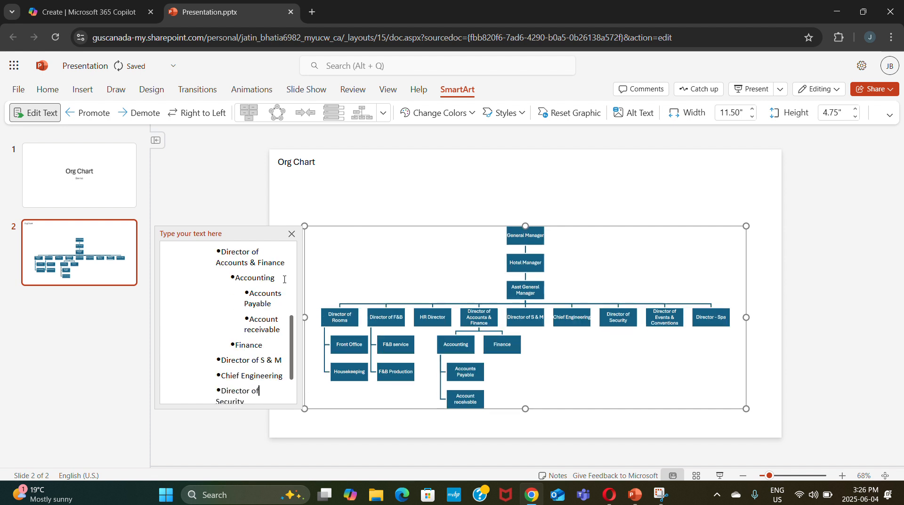
key(Down)
key(Return)
key(Tab)
text(S)
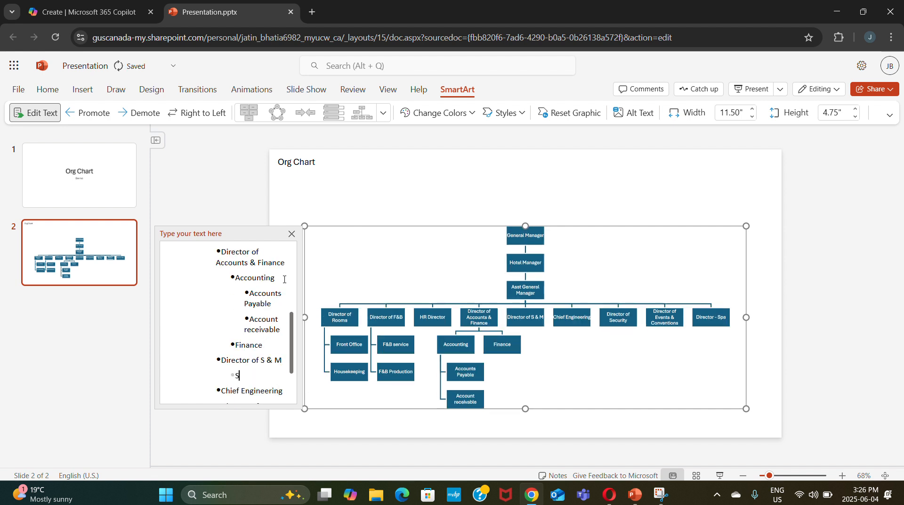
text(ales)
key(Return)
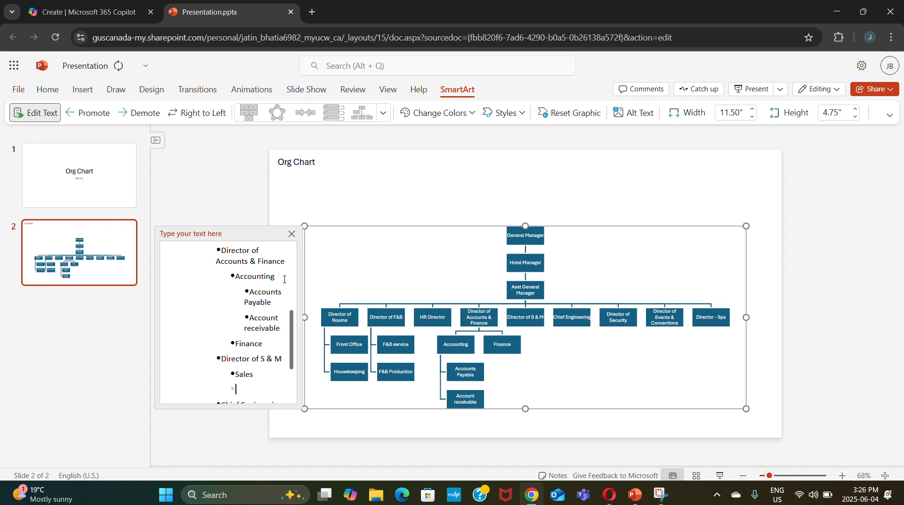
text(Marketing)
key(Down)
key(Down)
key(Down)
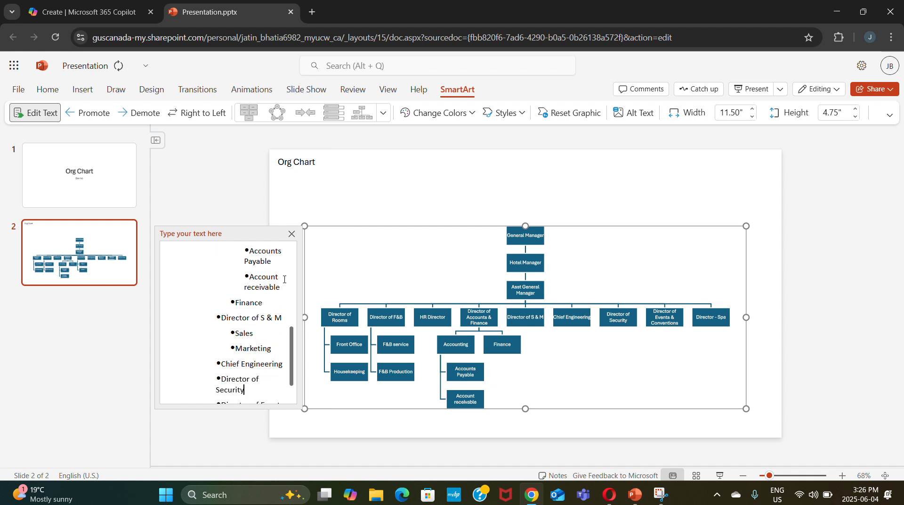
key(Left)
key(Left)
key(Left)
key(Left)
key(Left)
key(Left)
key(Left)
key(Left)
key(Left)
key(Left)
key(Left)
key(Left)
key(Left)
key(Left)
key(Left)
key(Left)
key(Left)
key(Left)
key(Left)
key(Left)
key(Right)
key(Right)
key(Right)
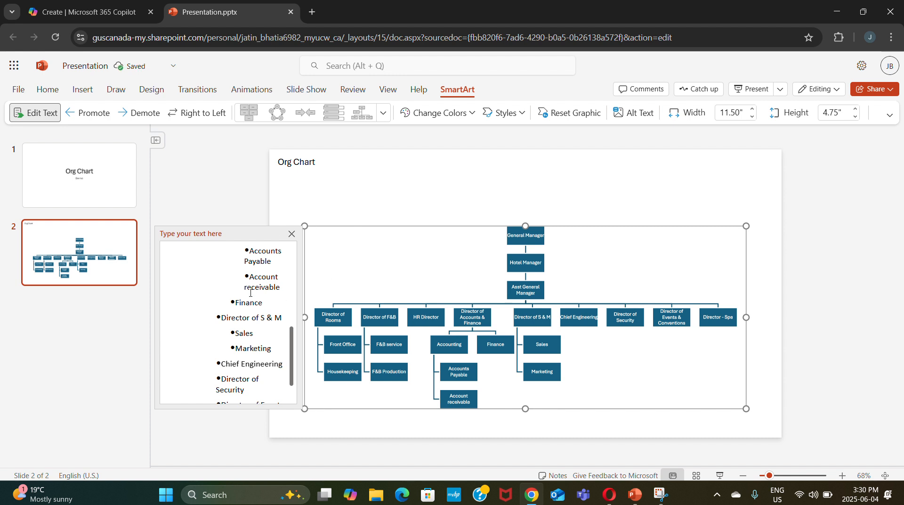
scroll(251, 293, down, 1)
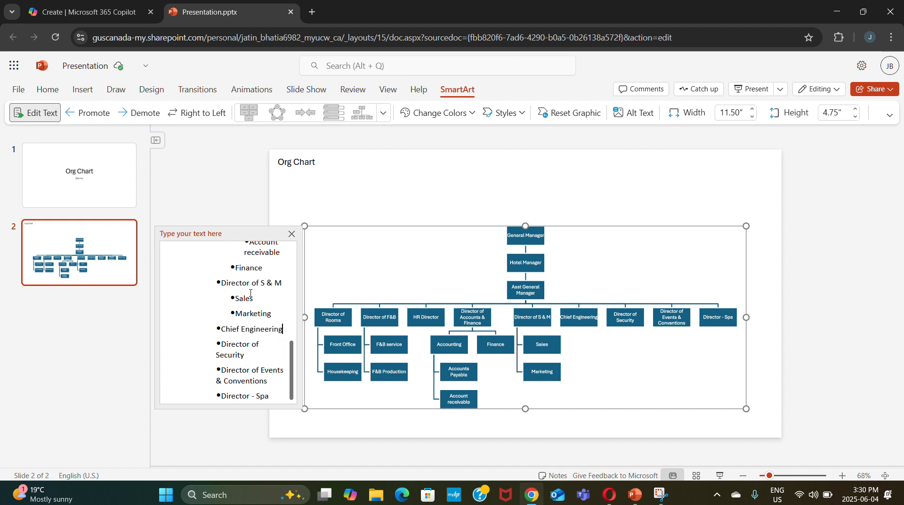
Step: Add "Meetings" as a sub-entry under Director of Events & Conventions
key(Down)
key(Down)
key(Down)
key(Down)
key(Return)
key(Tab)
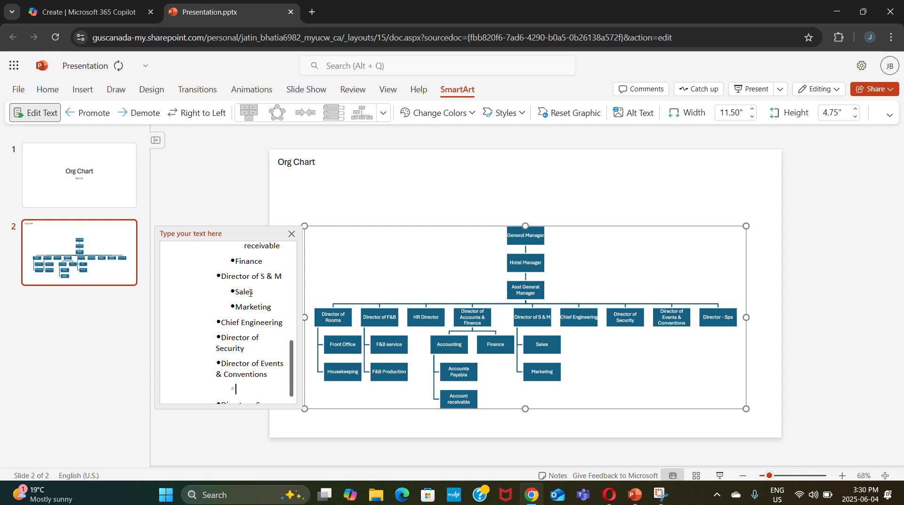
text(Meer4ings)
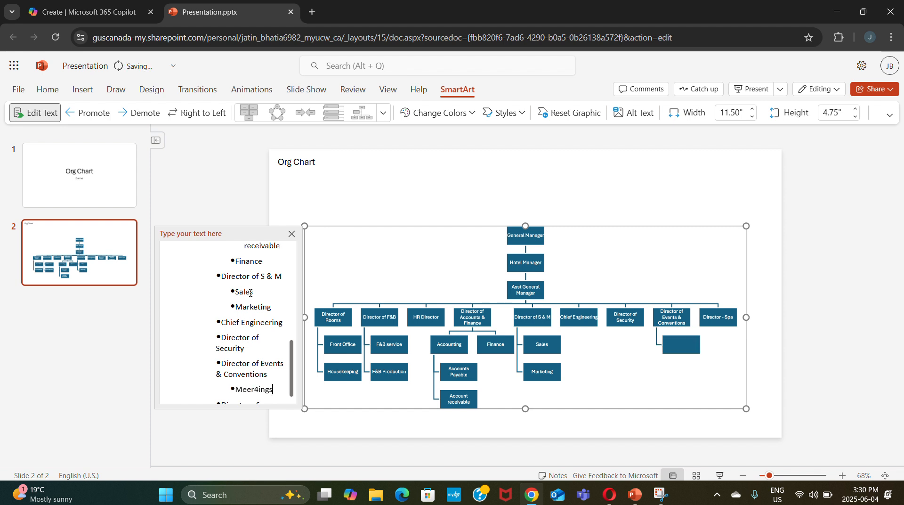
key(BackSpace)
key(BackSpace)
key(BackSpace)
key(BackSpace)
key(BackSpace)
text(tings)
Step: Add "Incentives" below Meetings at the same level
key(Return)
text(IO)
key(BackSpace)
key(BackSpace)
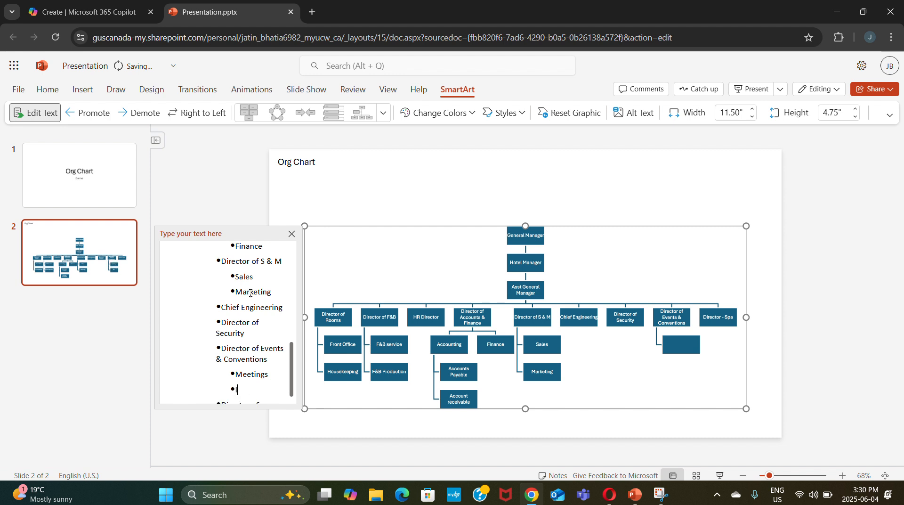
text(Incentives)
Step: Add "Conferences & Conventions" and "Exhibitions & Events" below Incentives at the same level
key(Return)
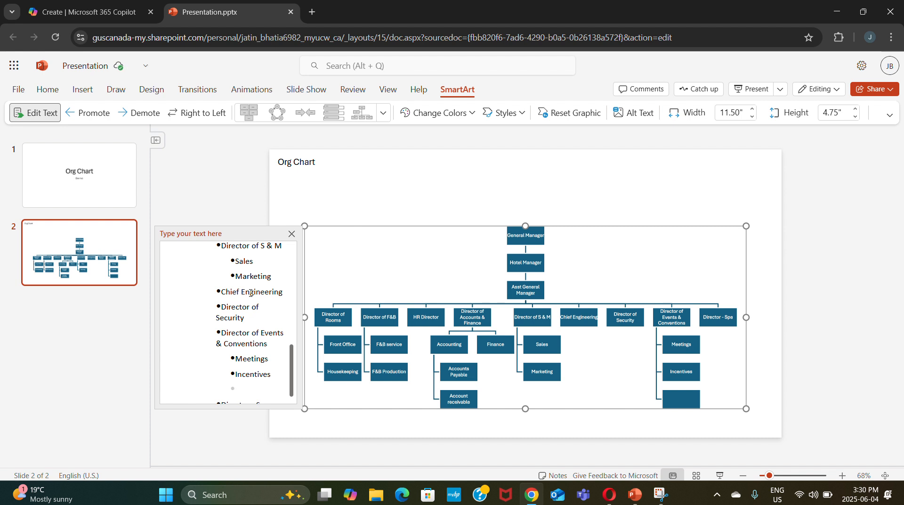
text(Conferences & Cno)
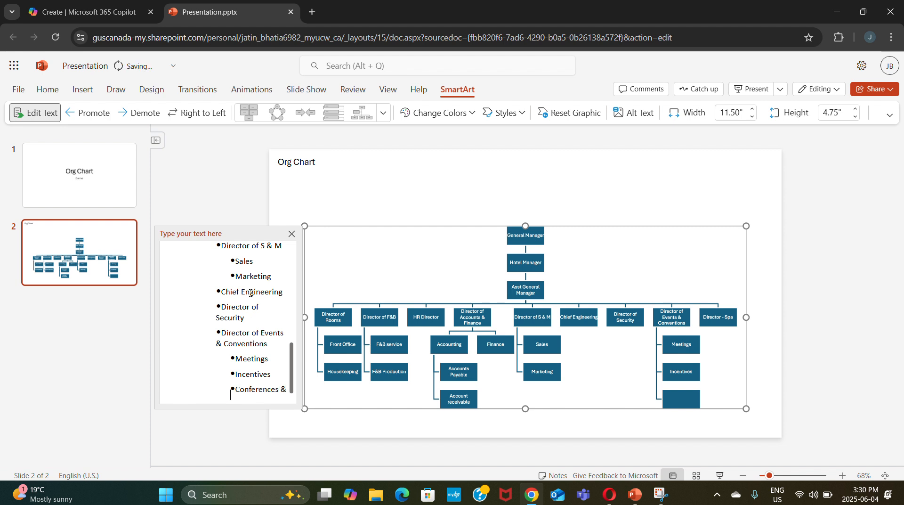
key(BackSpace)
key(BackSpace)
text(onventions)
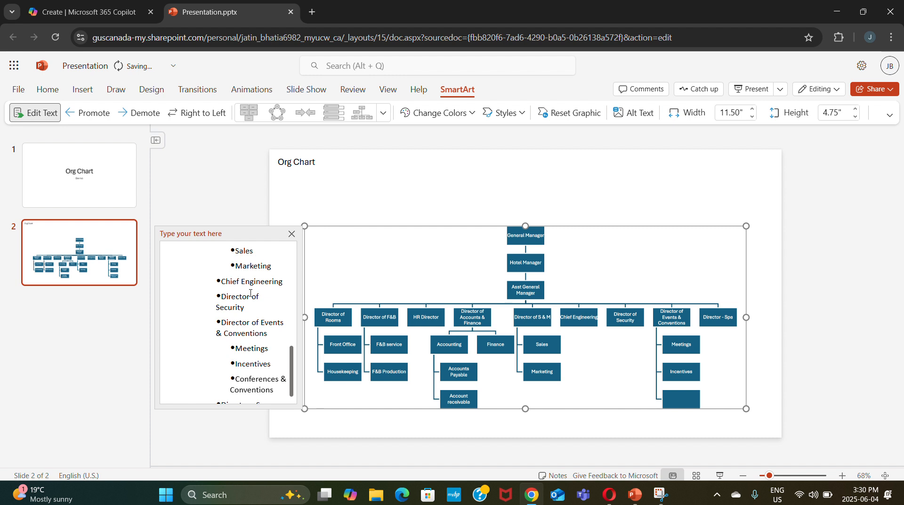
key(Return)
text(Exhibit)
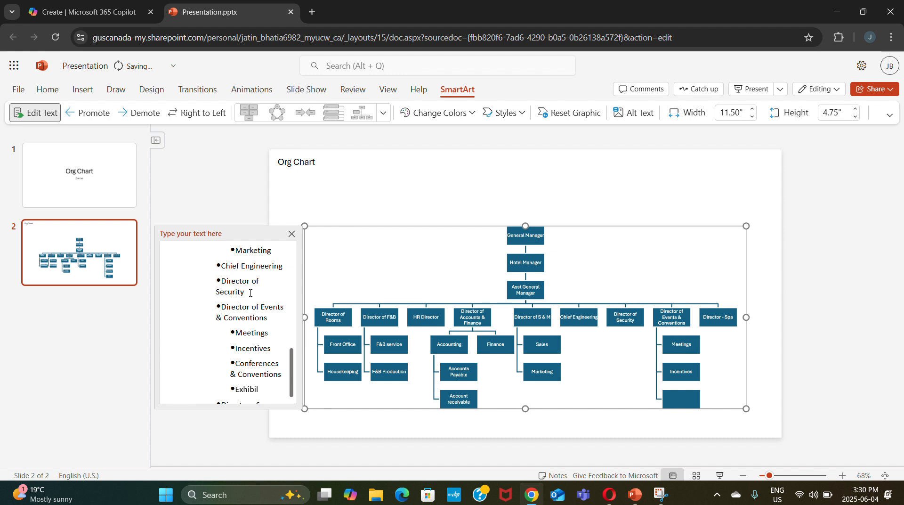
text(ions & E)
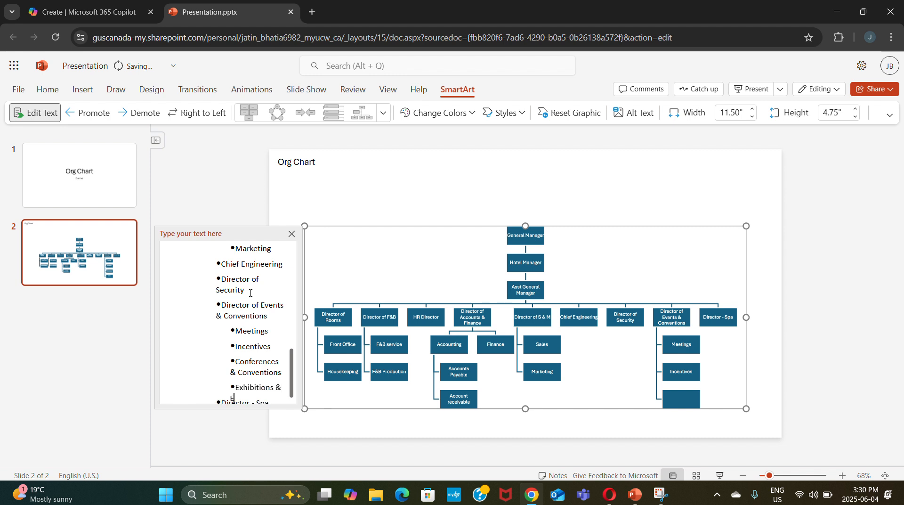
text(vents)
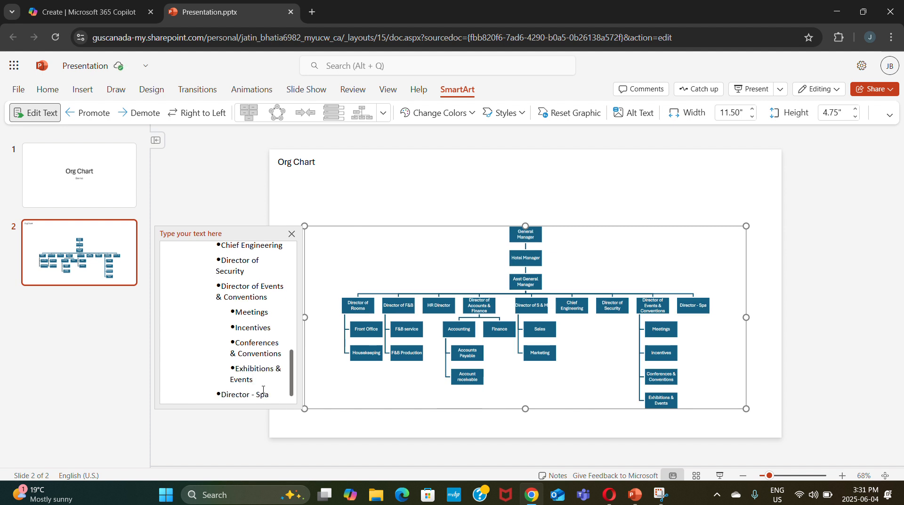
Step: Enlarge the SmartArt to nearly fill the slide, about 13.08" wide and 7.49" high, and close its text pane
click(292, 234)
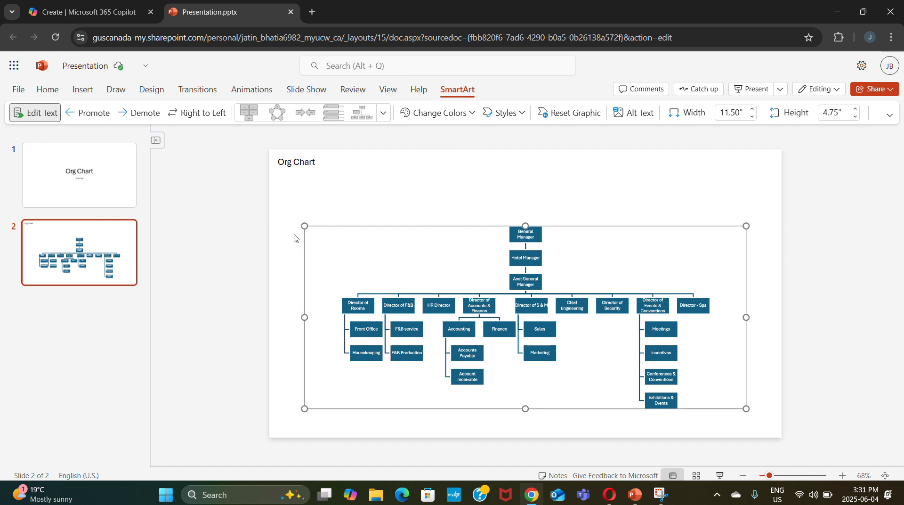
drag(304, 225, 264, 148)
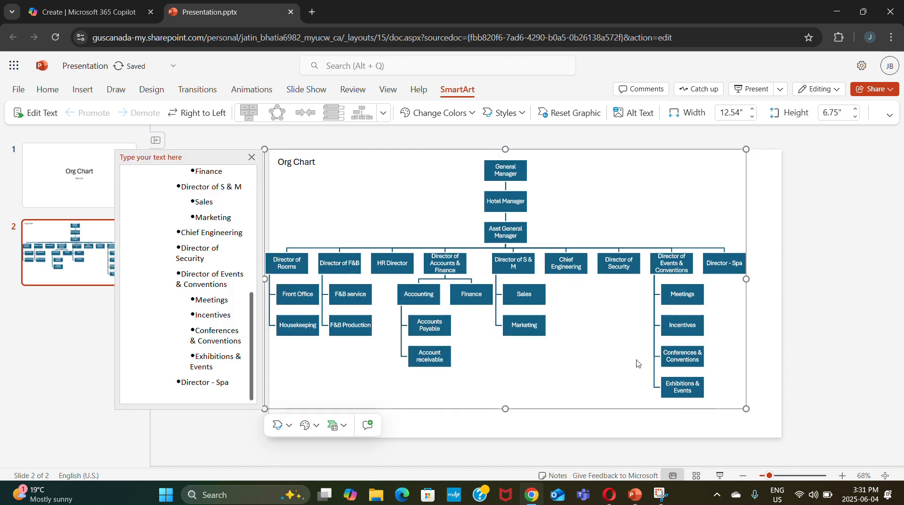
drag(746, 408, 781, 437)
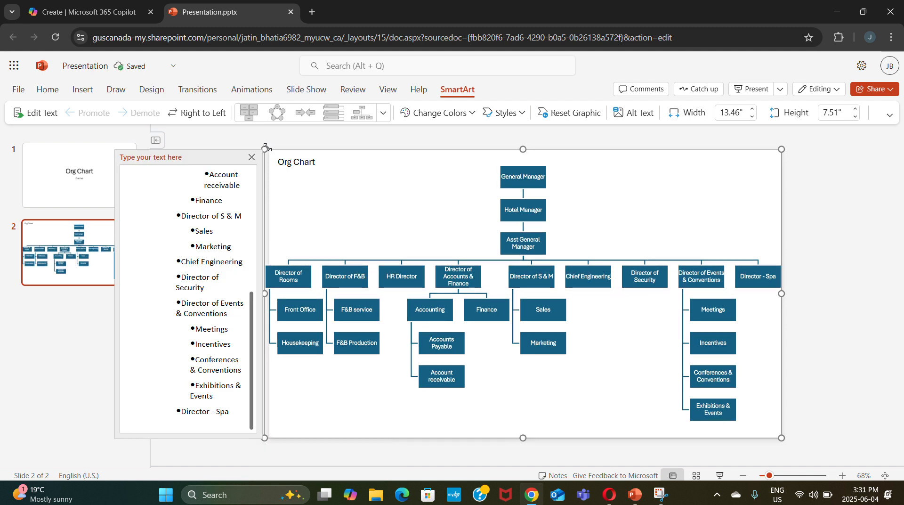
drag(265, 148, 274, 155)
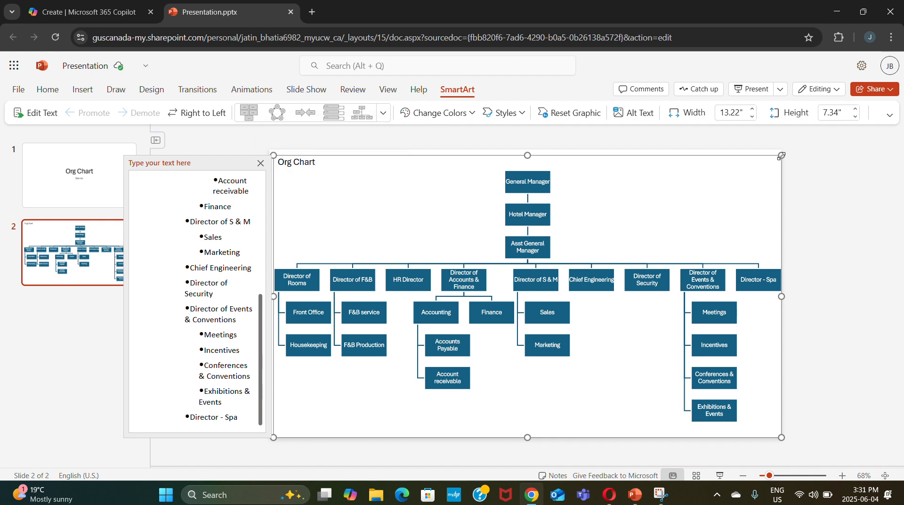
drag(781, 156, 773, 151)
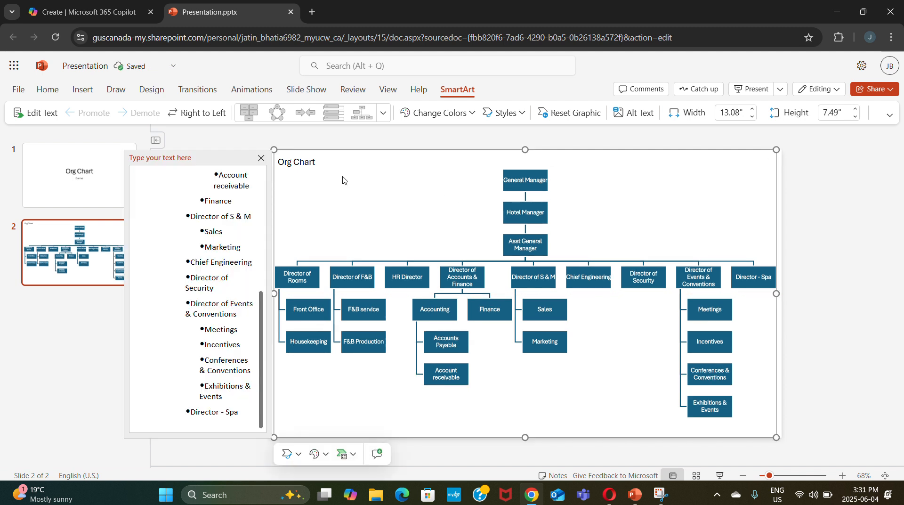
click(261, 158)
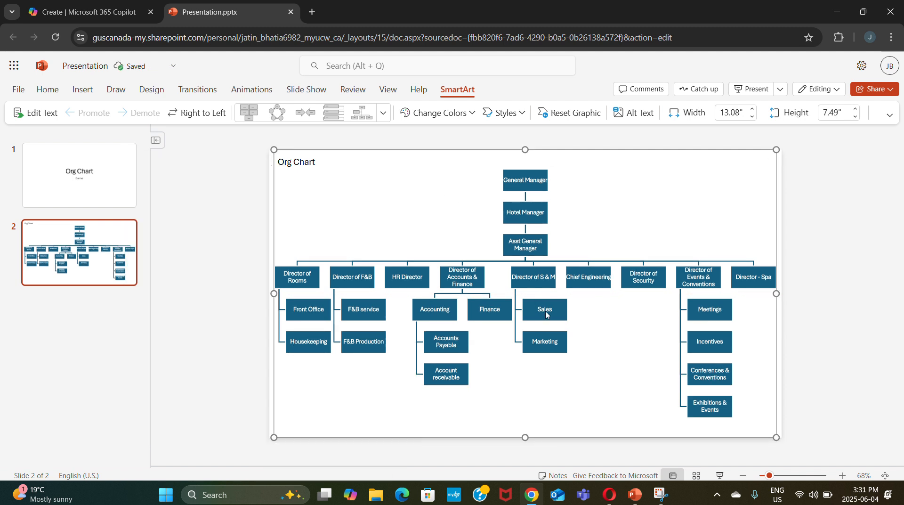
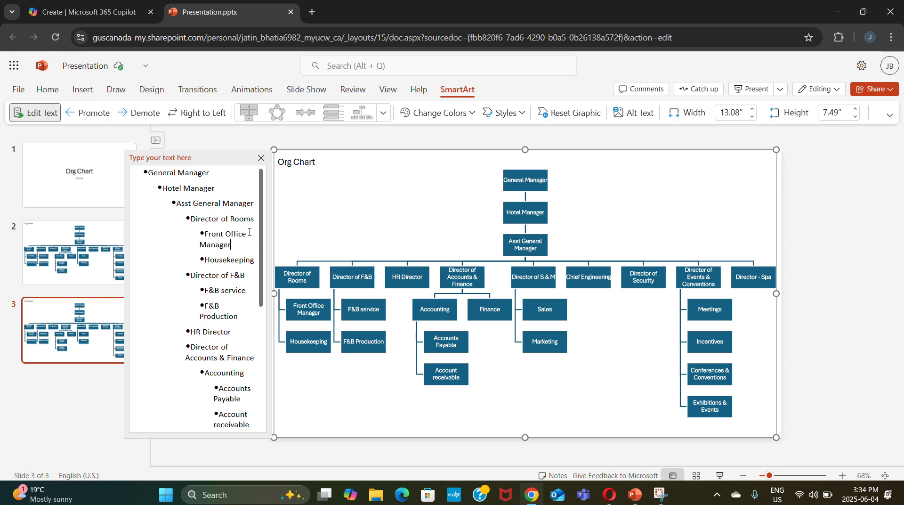
Step: On slide 3, add "Reservations Manager" as a sub-entry under Front Office Manager
key(Return)
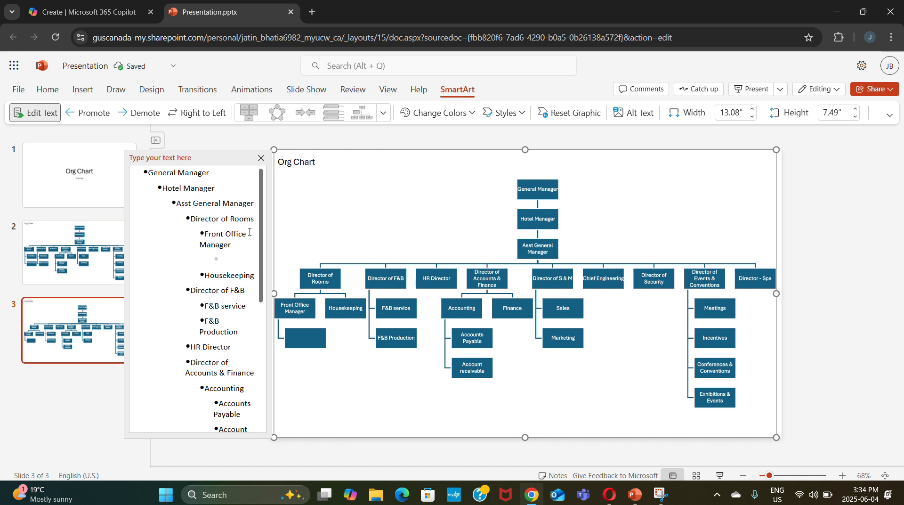
text(Front Desk)
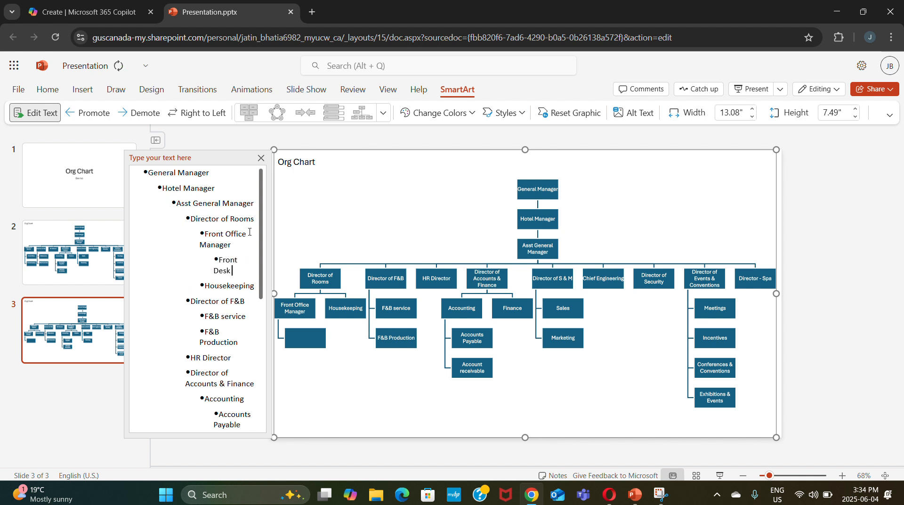
key(BackSpace)
key(BackSpace)
key(BackSpace)
key(BackSpace)
key(BackSpace)
key(BackSpace)
key(BackSpace)
key(BackSpace)
key(BackSpace)
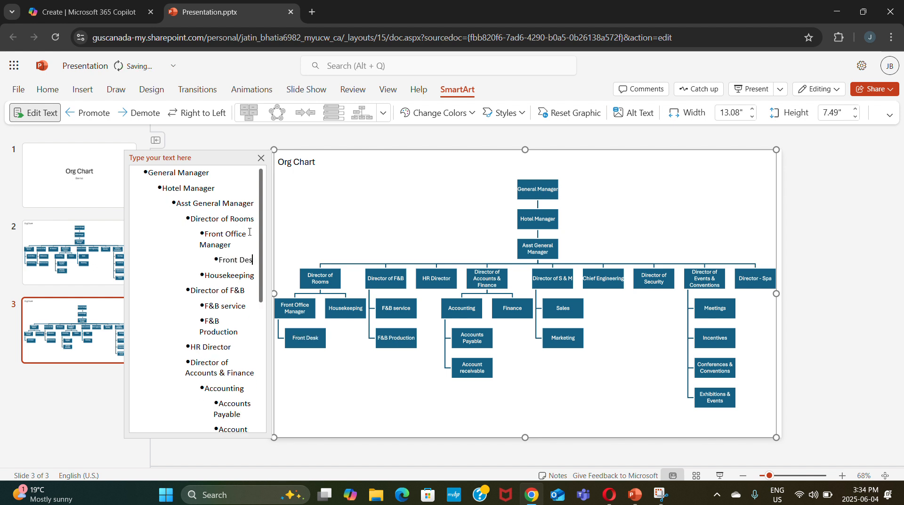
key(BackSpace)
text(Reservations Manager)
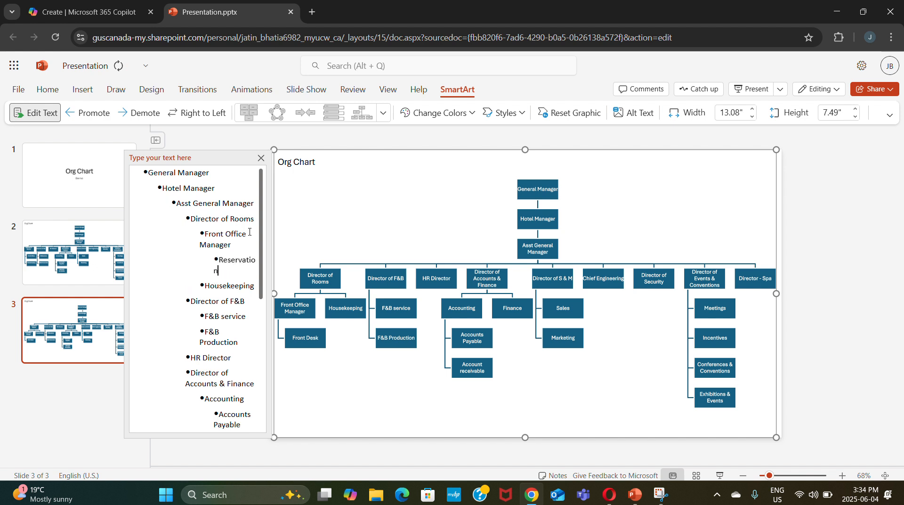
Step: Add "Front Desk Manager" and "Chief Concierge" below Reservations Manager at the same level
key(Return)
text(F)
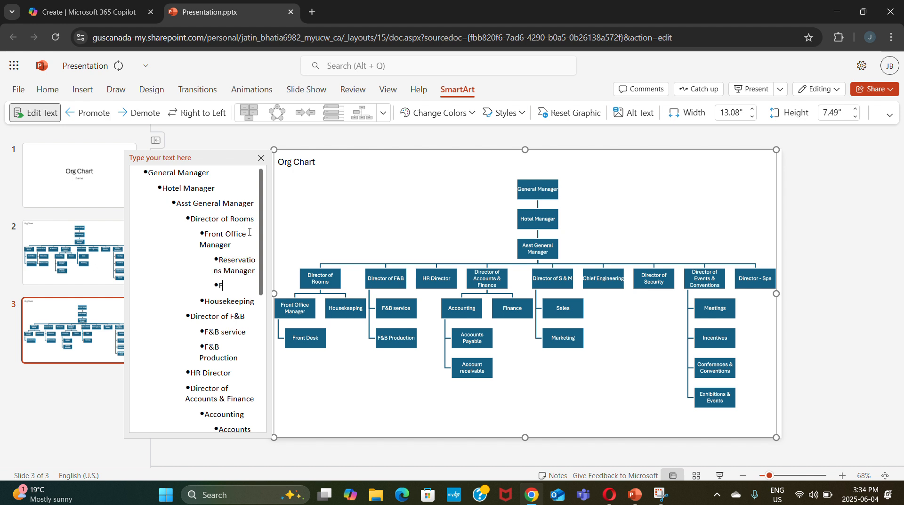
text(ront Desk Manager)
key(Return)
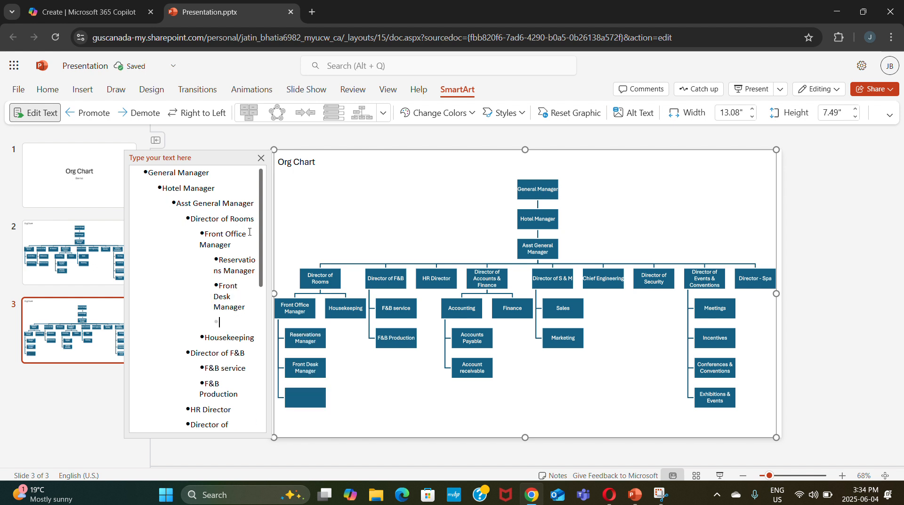
text(Chief Concierge)
Step: Add "Bell Captain" and "VIP teams Manager" below Chief Concierge at the same level
key(Return)
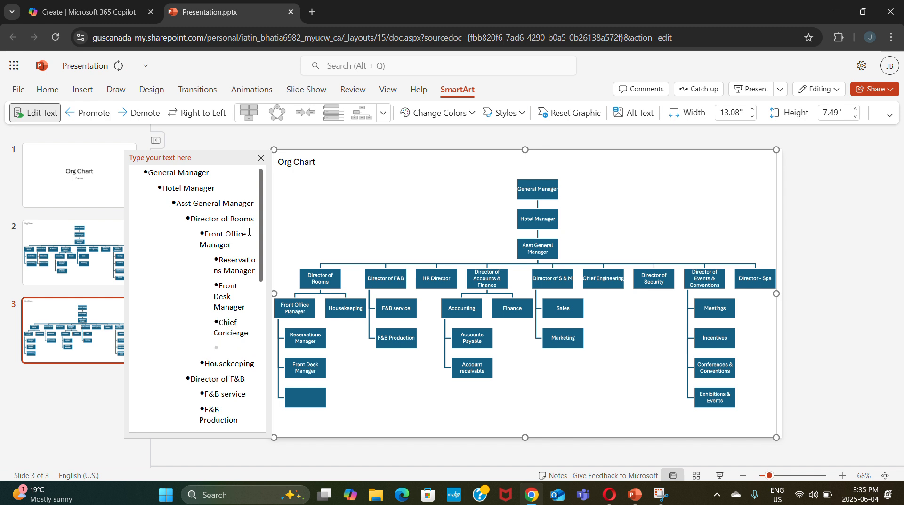
text(Bell)
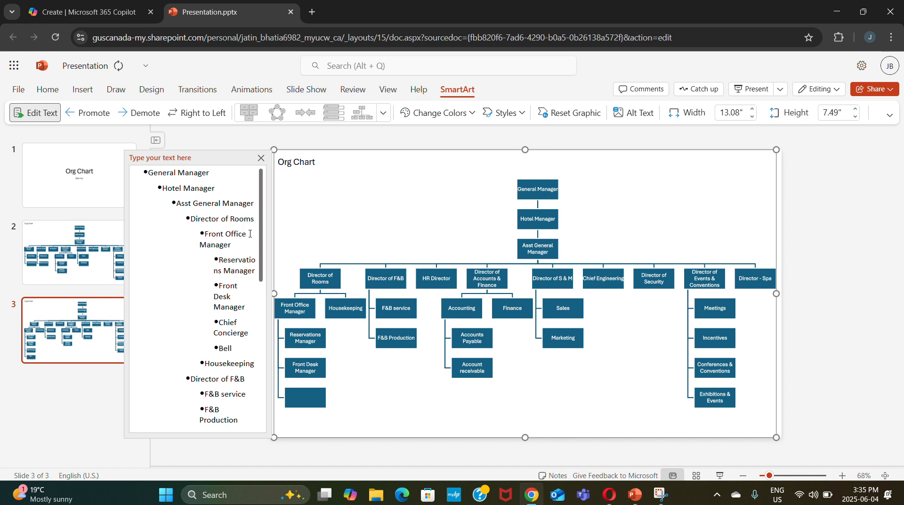
text( Captain)
key(Return)
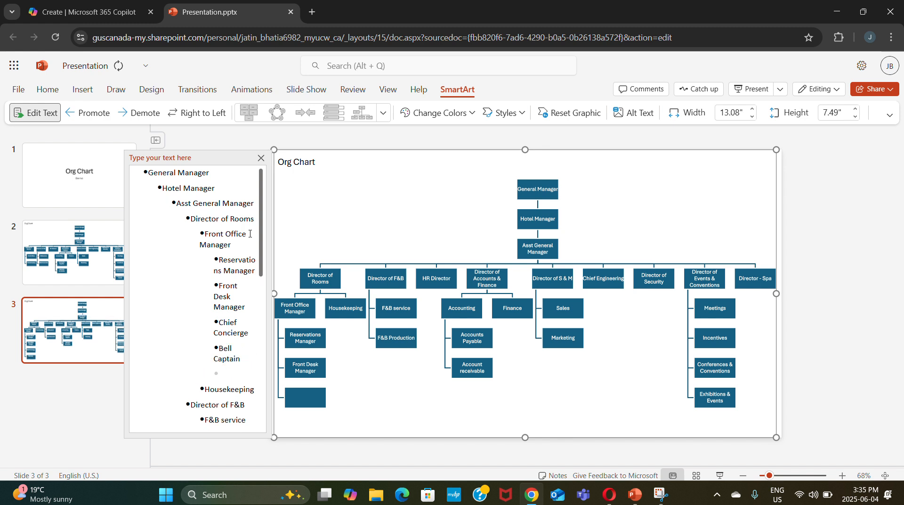
text(VIP tera)
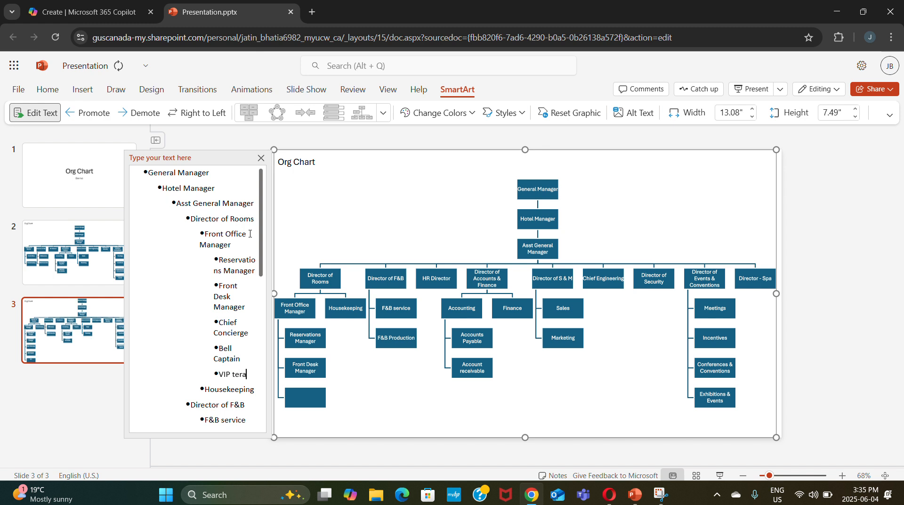
text(ce)
key(BackSpace)
key(BackSpace)
key(BackSpace)
key(BackSpace)
text(ams Manager)
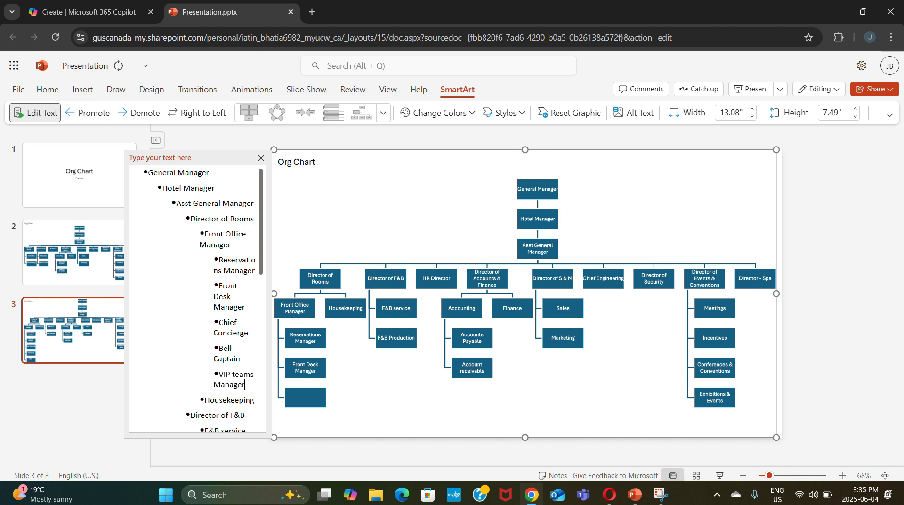
Step: Add "Business Centre Manager" and "Transport Manager" below VIP teams Manager at the same level
key(Return)
text(Busines)
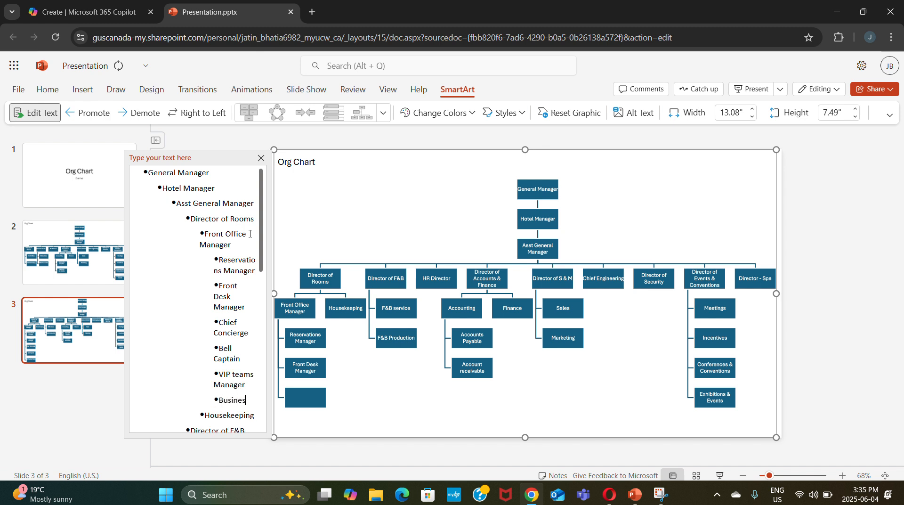
text(s Centre Manager)
key(Return)
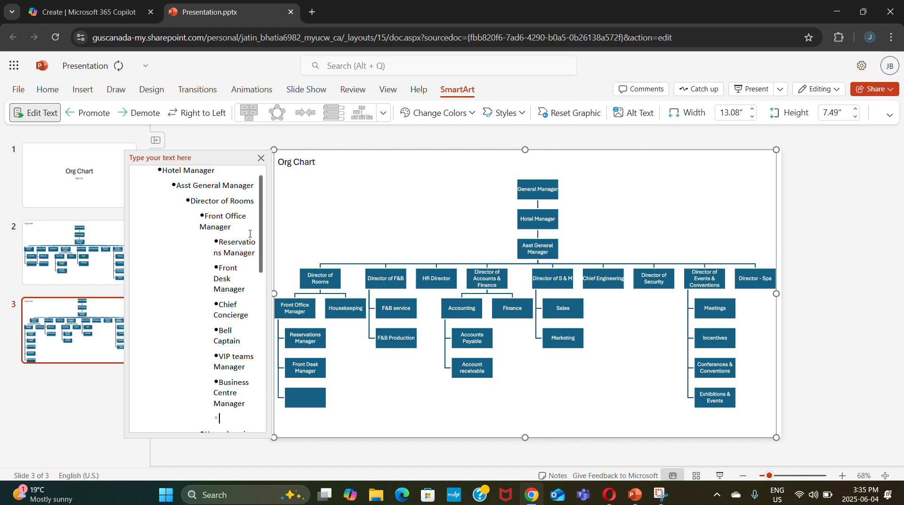
text(Tranmsport)
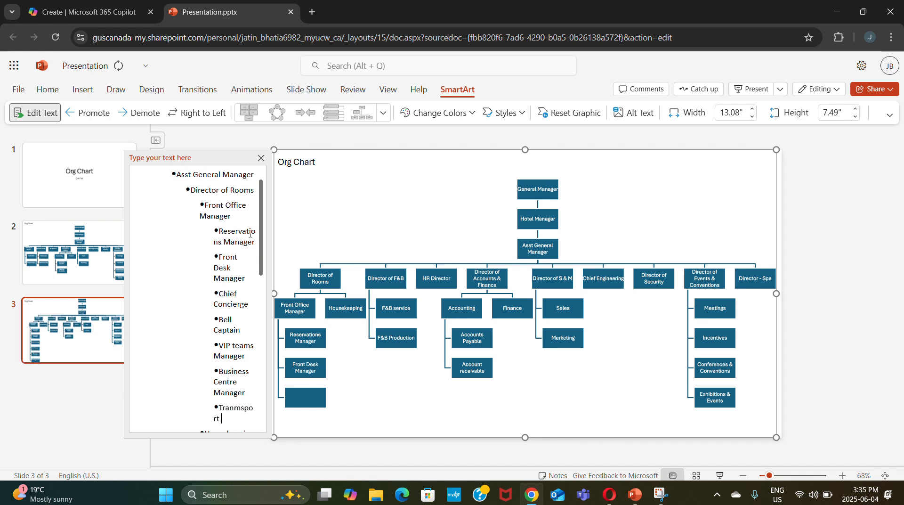
key(BackSpace)
key(BackSpace)
key(BackSpace)
key(BackSpace)
key(BackSpace)
key(BackSpace)
text(sport Manager)
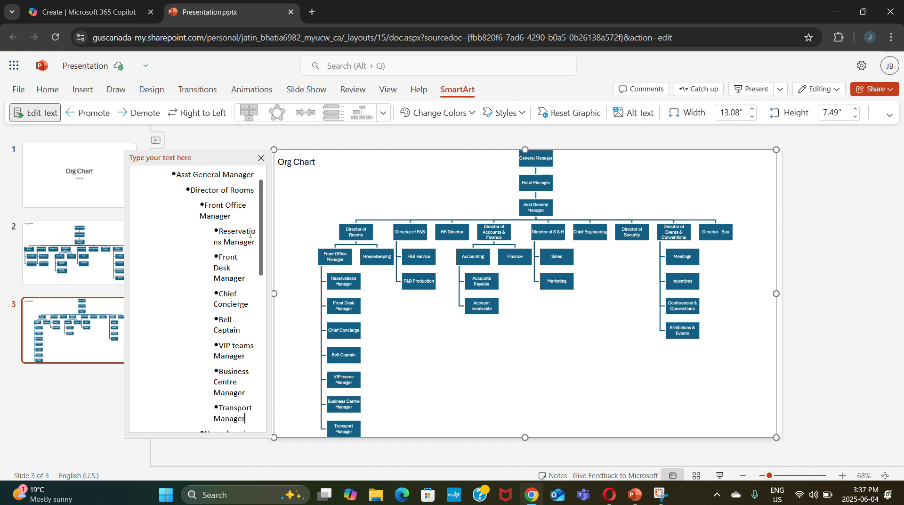
Step: Add "Resdervations TL" as a sub-entry under Reservations Manager, with "Reservations Agent" one level below it
scroll(250, 233, down, 3)
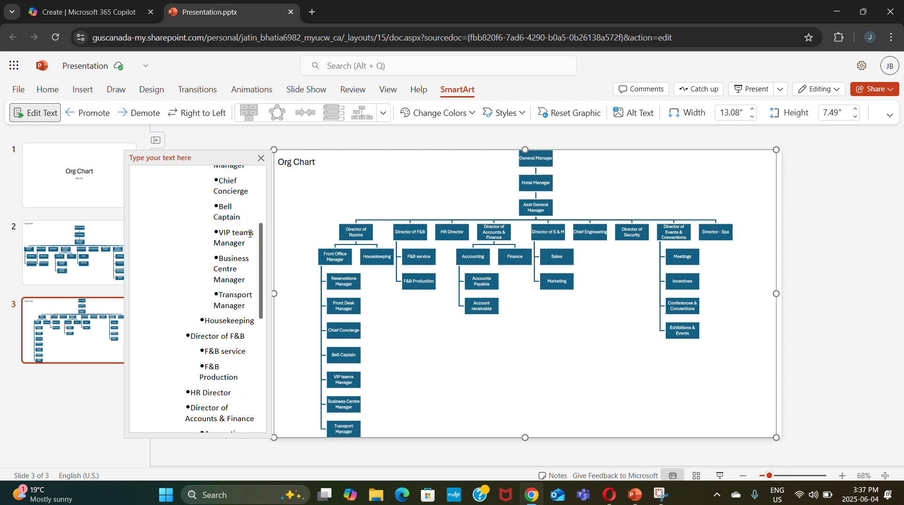
scroll(227, 227, up, 3)
scroll(245, 238, down, 1)
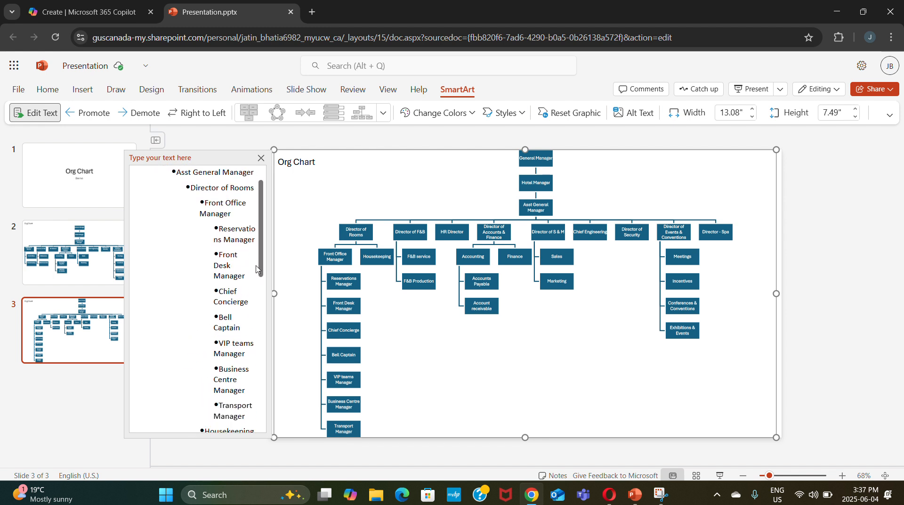
key(Return)
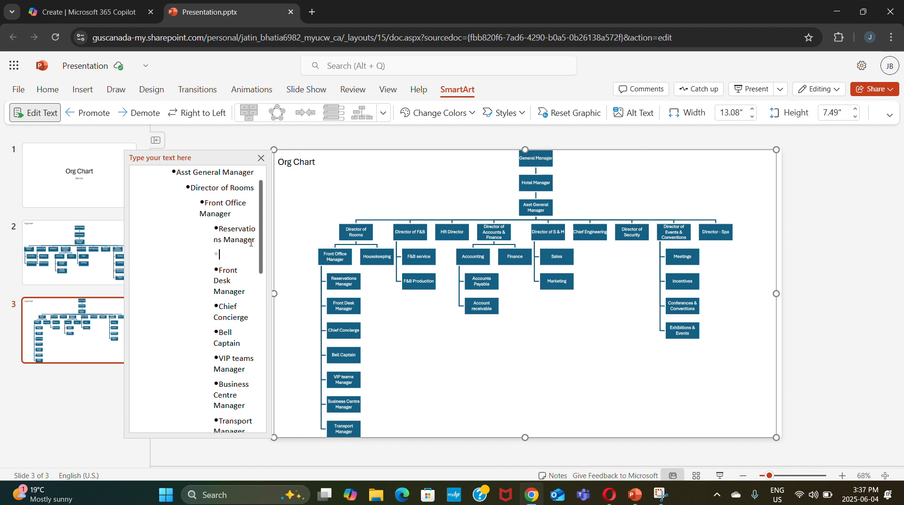
key(Tab)
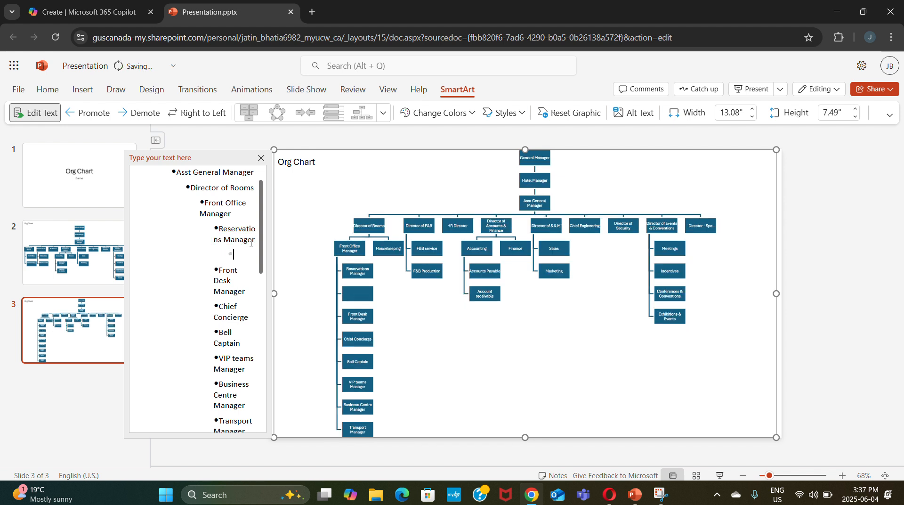
text(Resdervations Te)
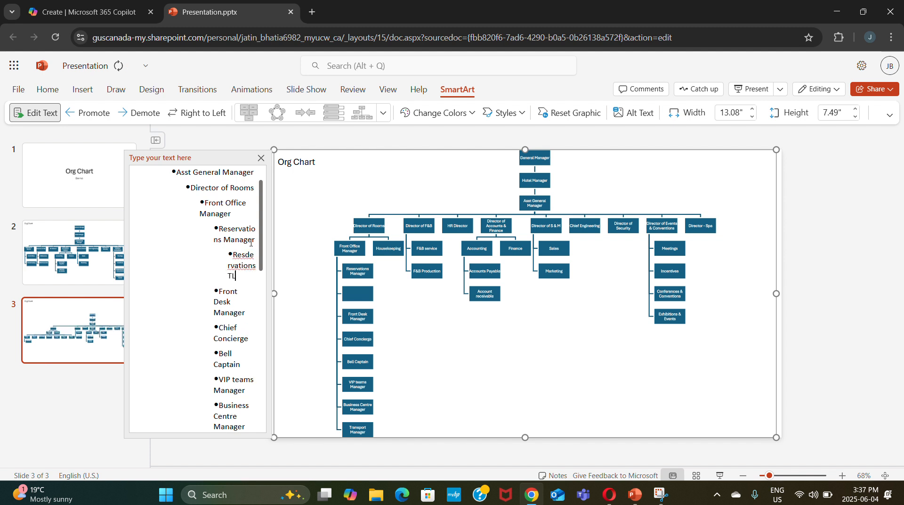
key(Return)
text(Re)
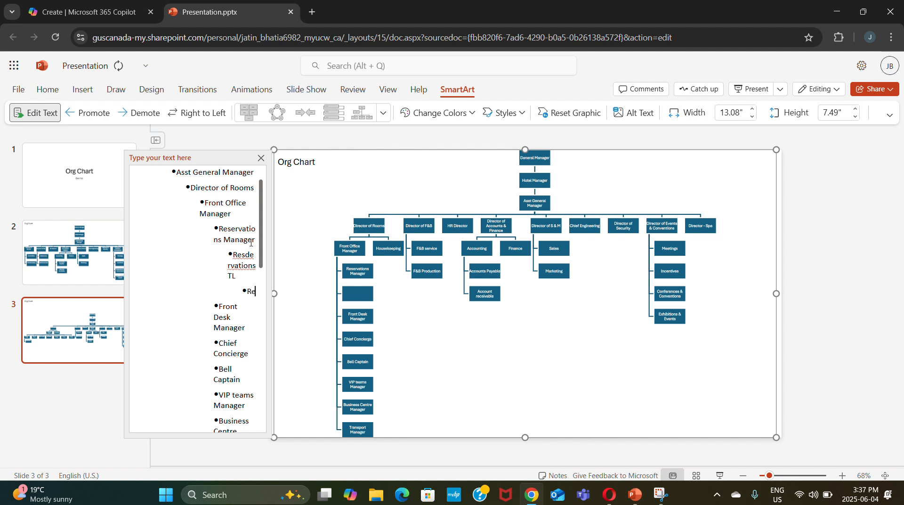
text(servations Agent)
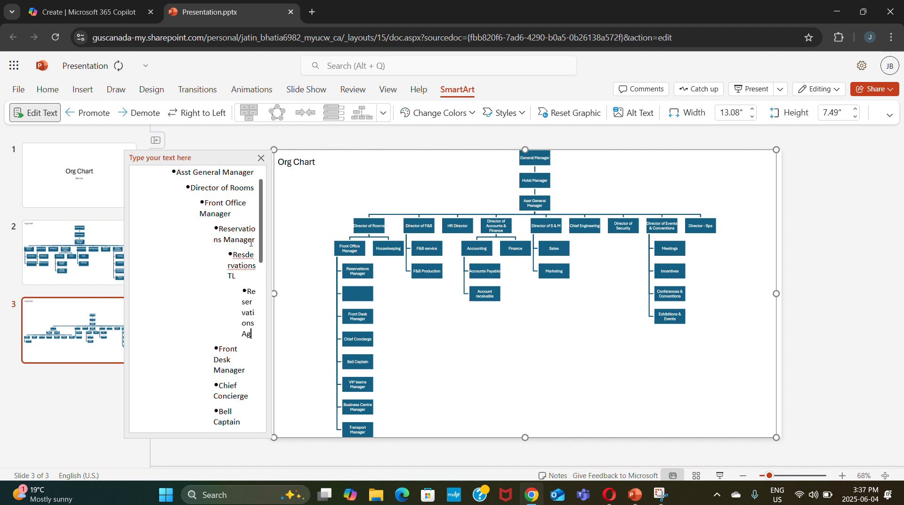
Step: Add "Duty Manager" as a sub-entry under Front Desk Manager, with "Shift Team Lead" one level below it
key(Down)
key(Down)
key(Down)
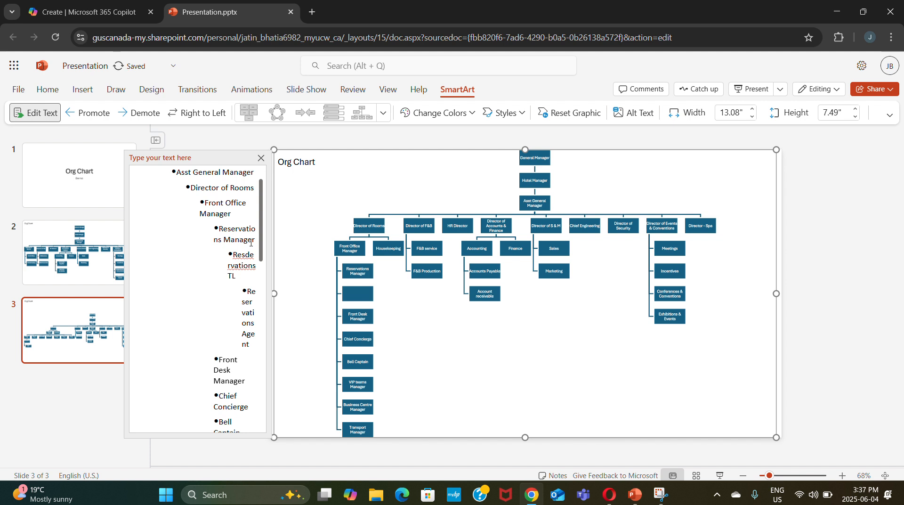
key(Return)
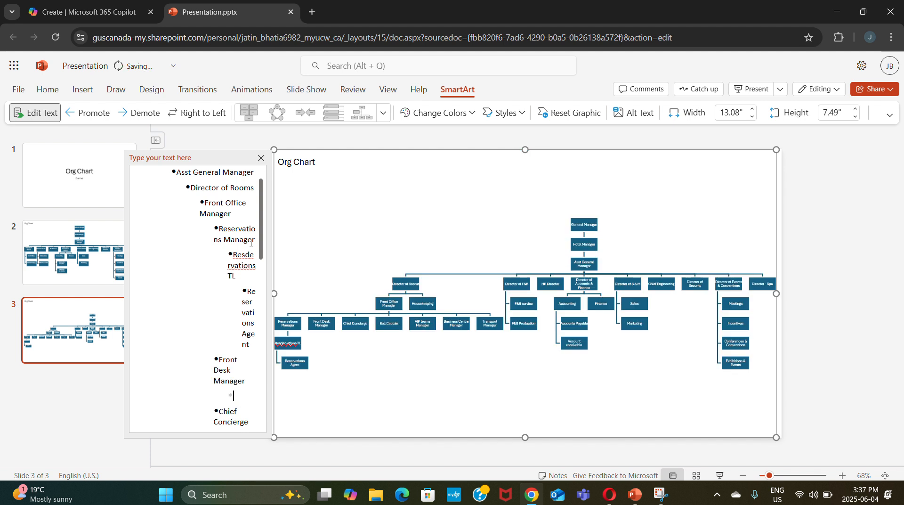
text(Duty Manage)
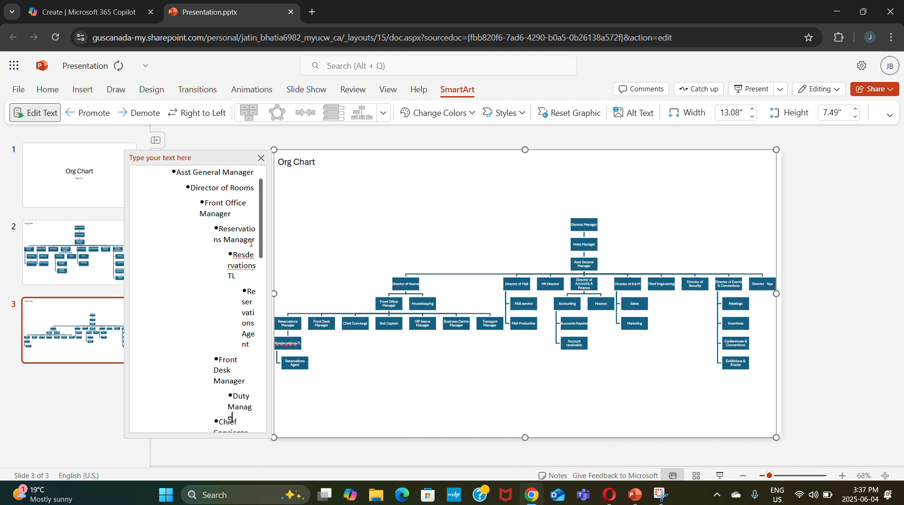
text(r)
key(Return)
text(Shift TL)
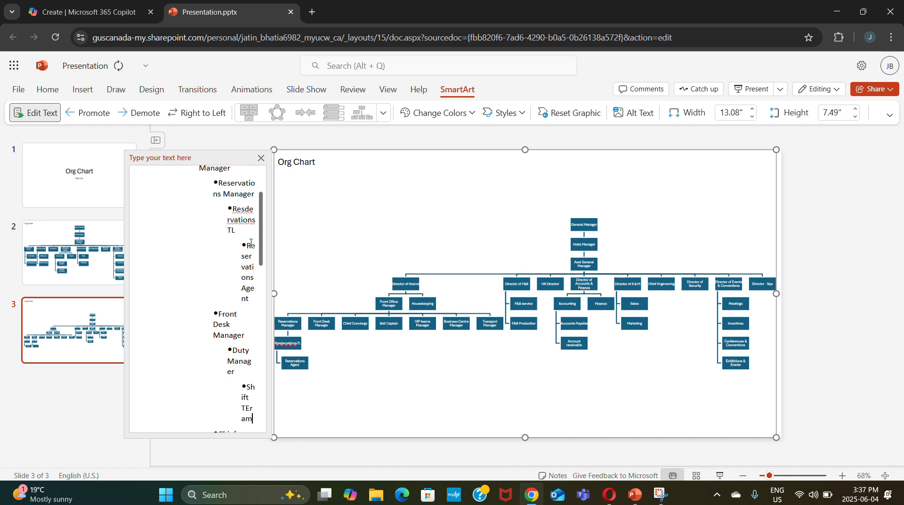
key(BackSpace)
text(eam Lead)
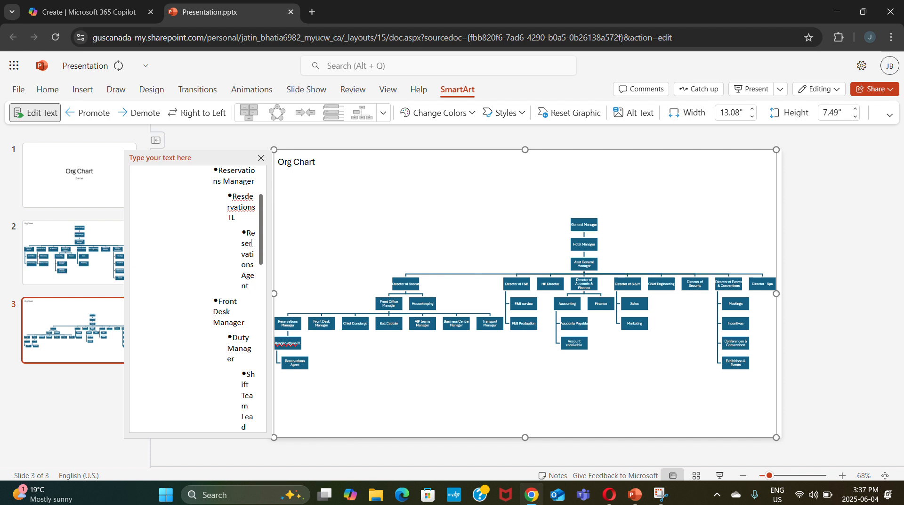
Step: Add "Shift Agent / Guest service agent" as a sub-entry under Shift Team Lead
key(Return)
key(Tab)
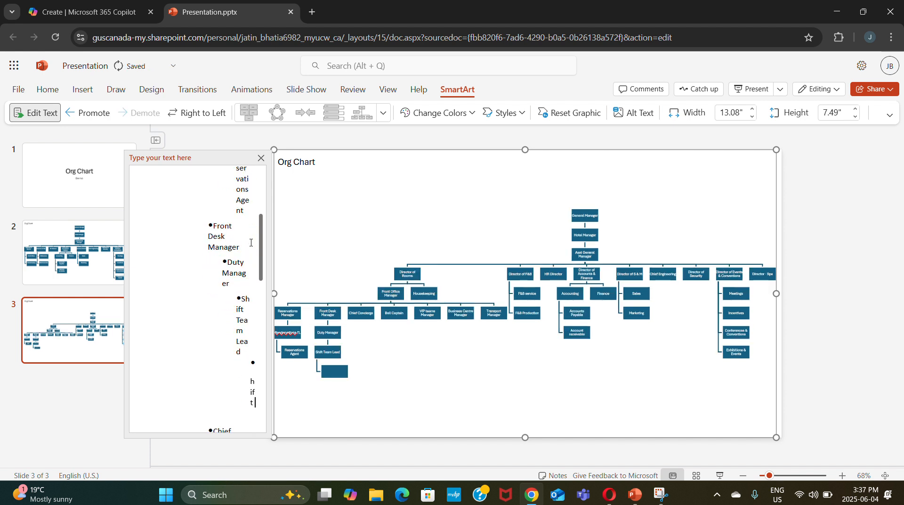
text(Shift Af)
key(BackSpace)
text(gent)
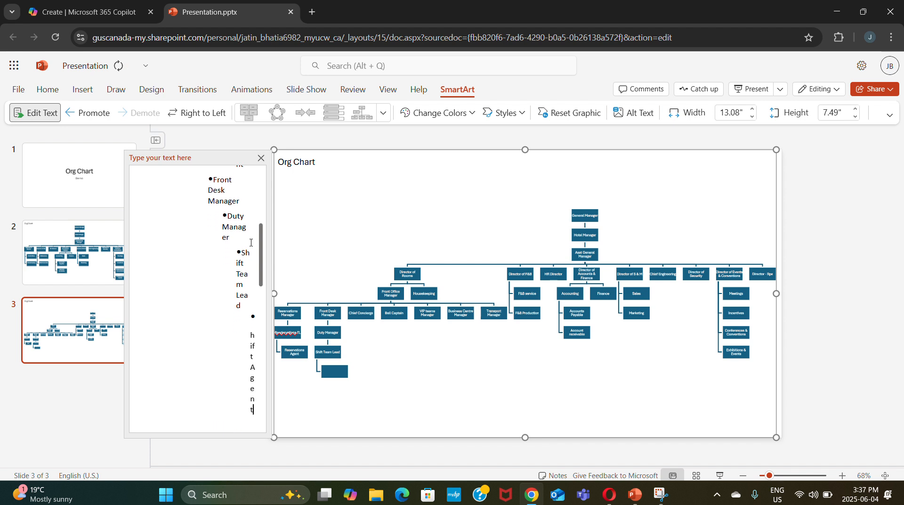
text(/Guestservi)
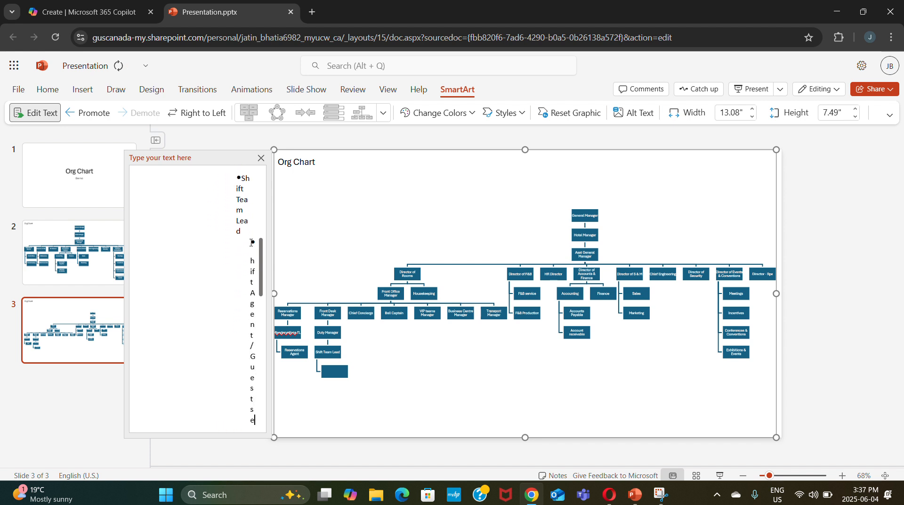
text(ceagent)
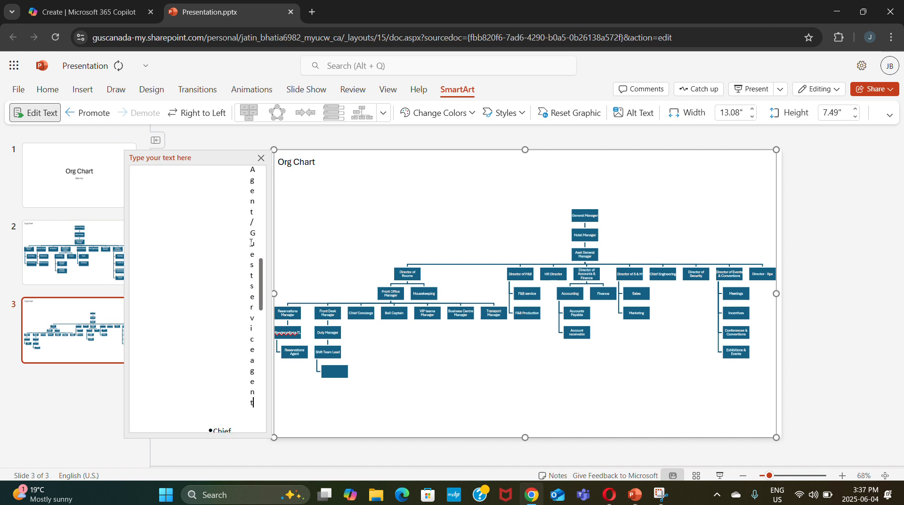
Step: Add "Night Auditor" below the Shift Agent / Guest service agent entry at the same level
key(Return)
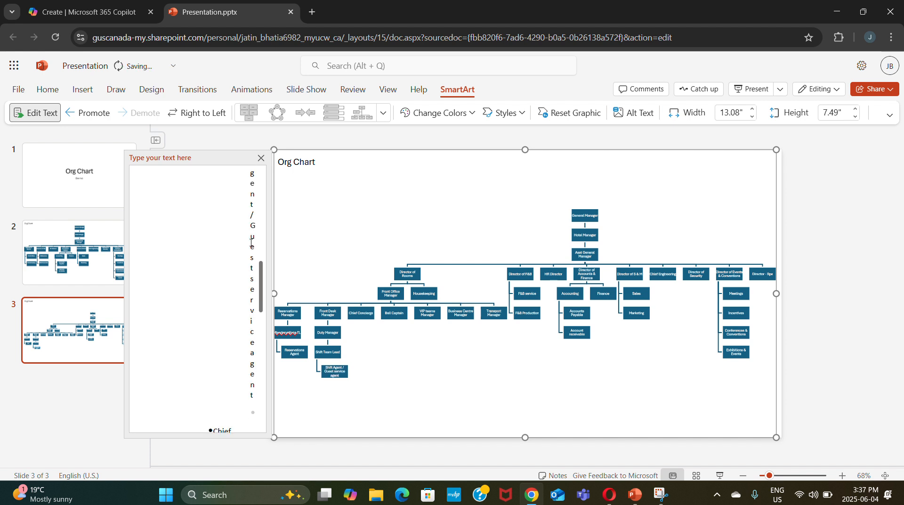
text(Night Aud)
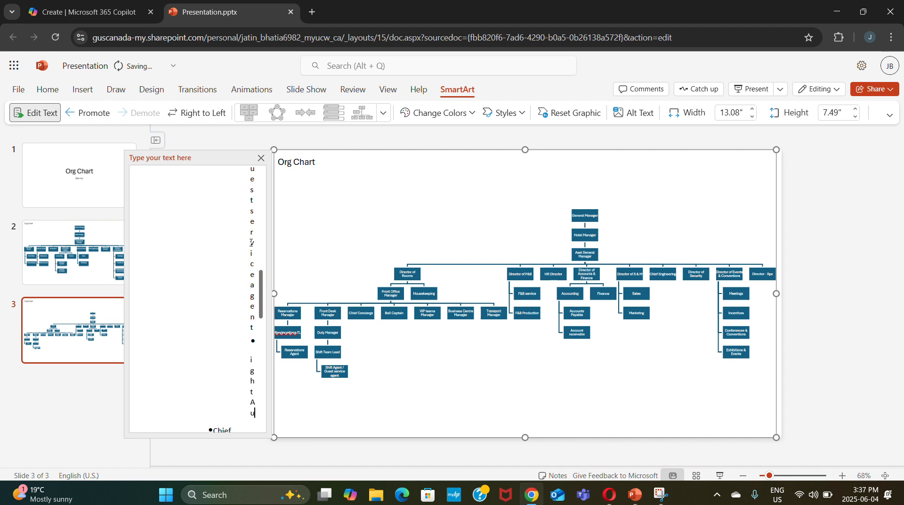
text(o)
key(BackSpace)
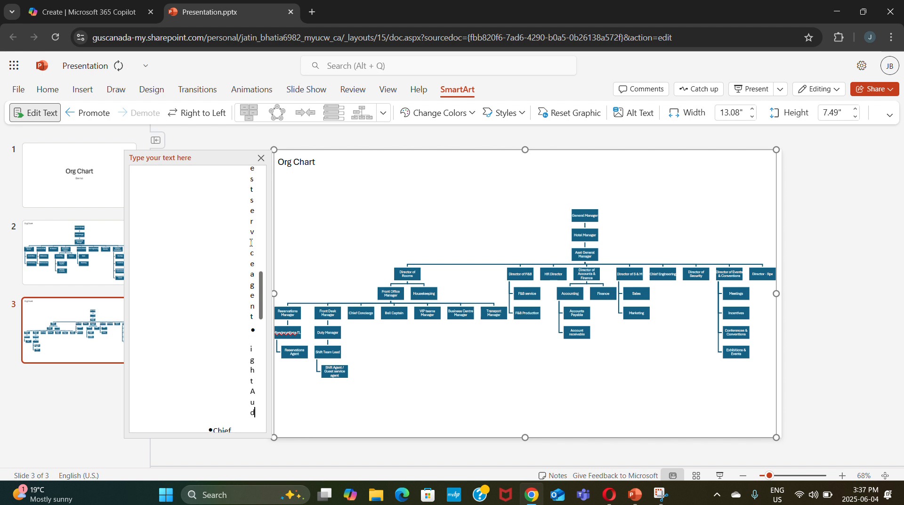
text(itor)
Step: Add "Concierge TL" as a sub-entry under Chief Concierge
scroll(206, 279, down, 3)
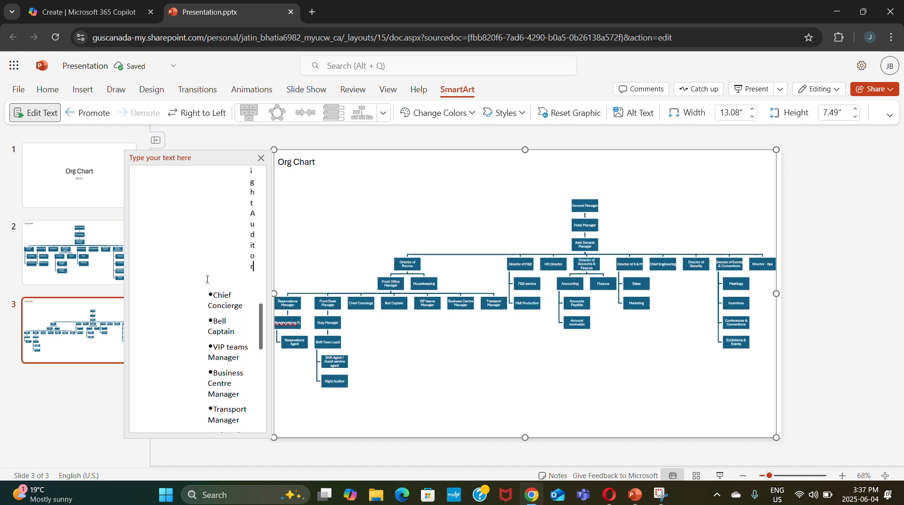
scroll(206, 281, down, 2)
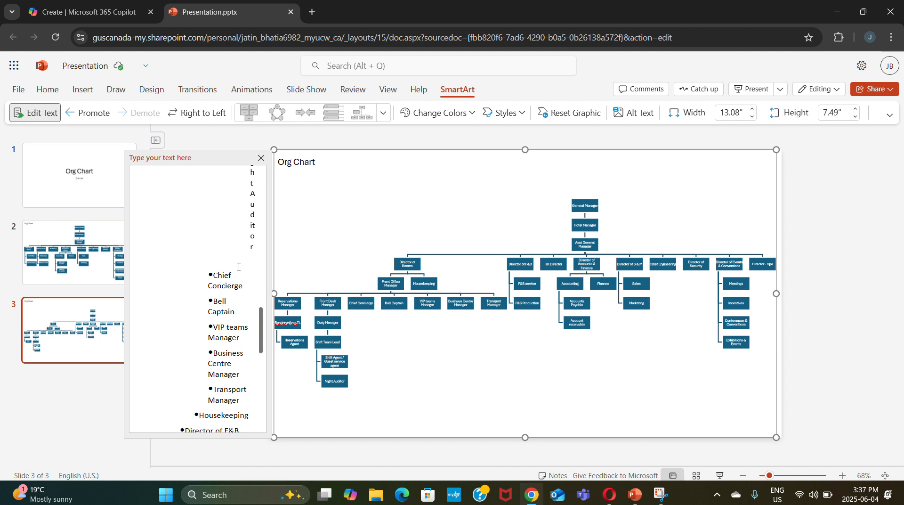
key(Return)
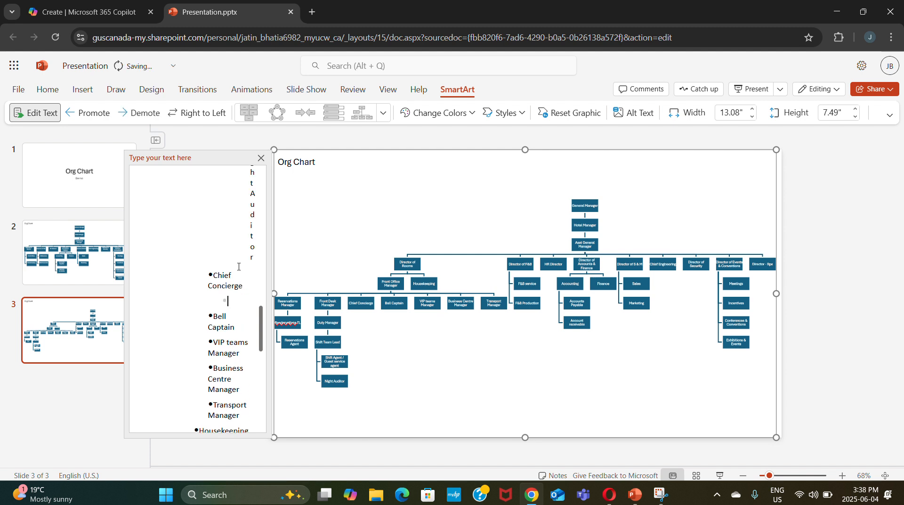
text(C)
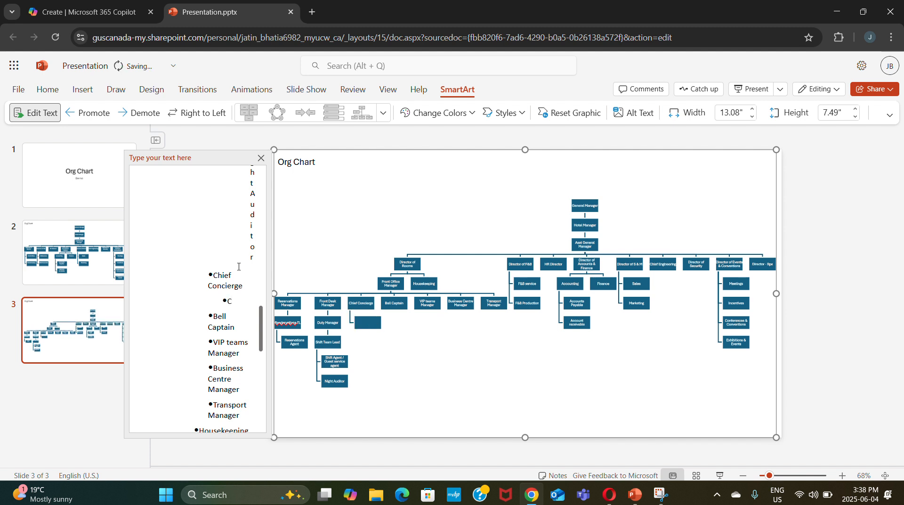
key(BackSpace)
text(Concoierge TL)
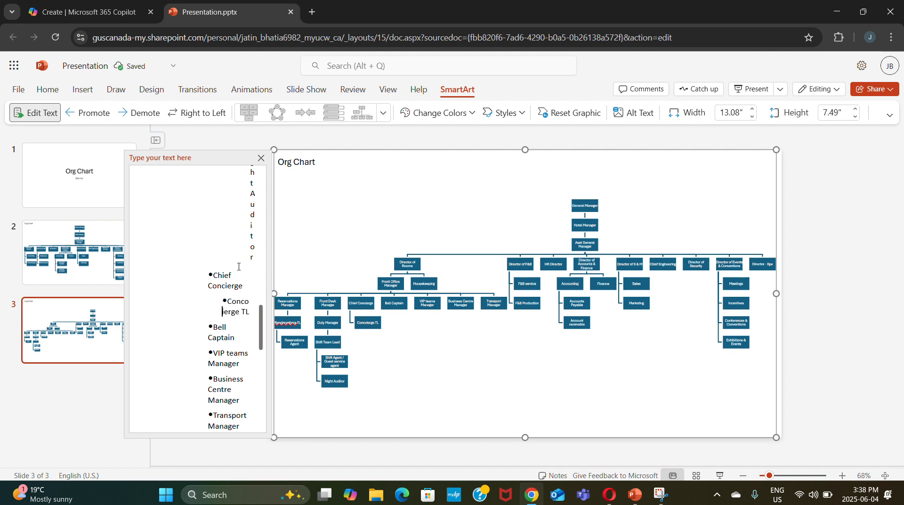
key(Delete)
key(End)
Step: Add "Guest service agent" as a sub-entry under Concierge TL
key(Return)
key(Tab)
text(A)
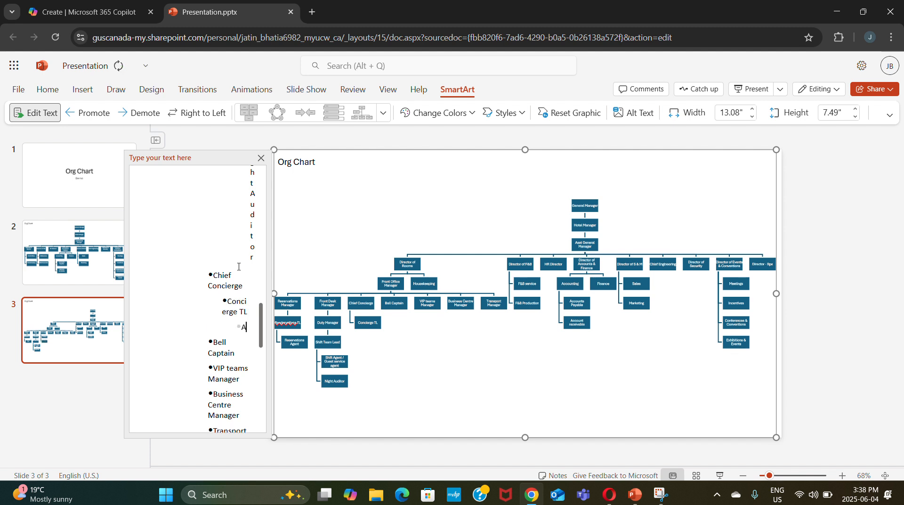
text(gnet)
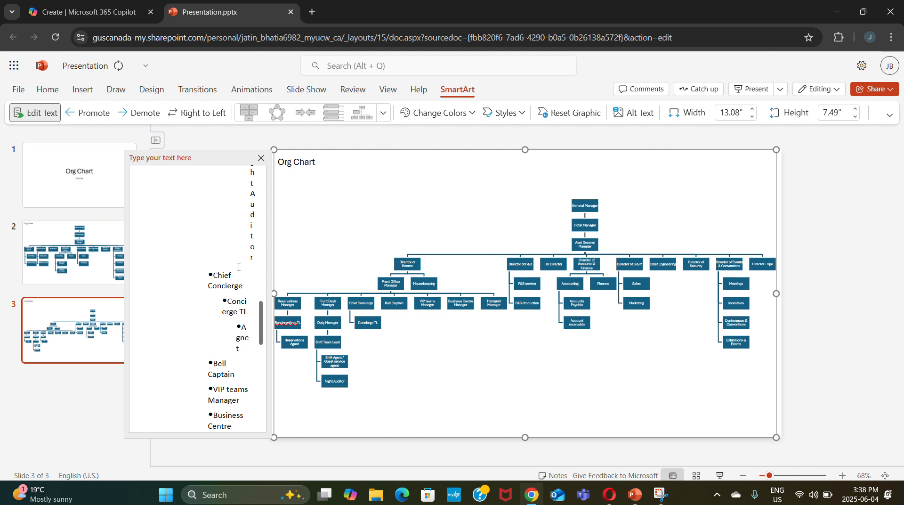
key(BackSpace)
key(BackSpace)
key(BackSpace)
key(BackSpace)
key(BackSpace)
text(Con)
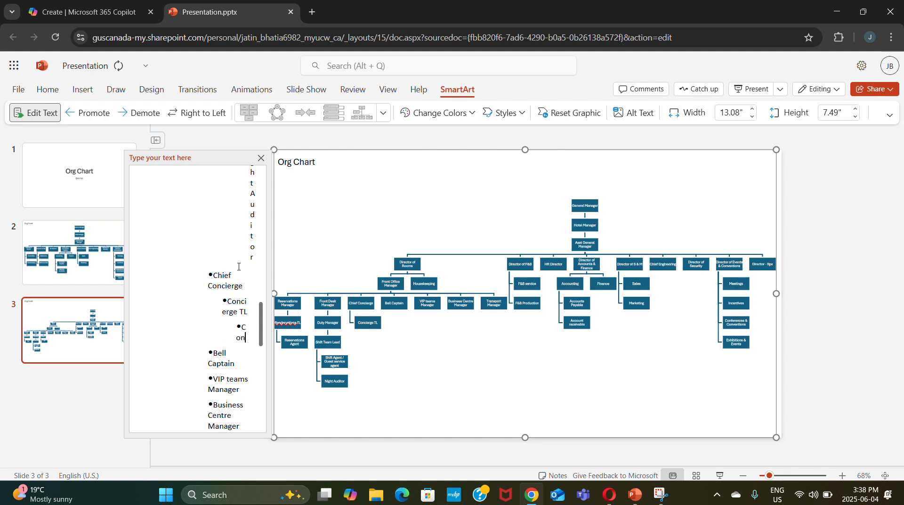
key(BackSpace)
key(BackSpace)
key(BackSpace)
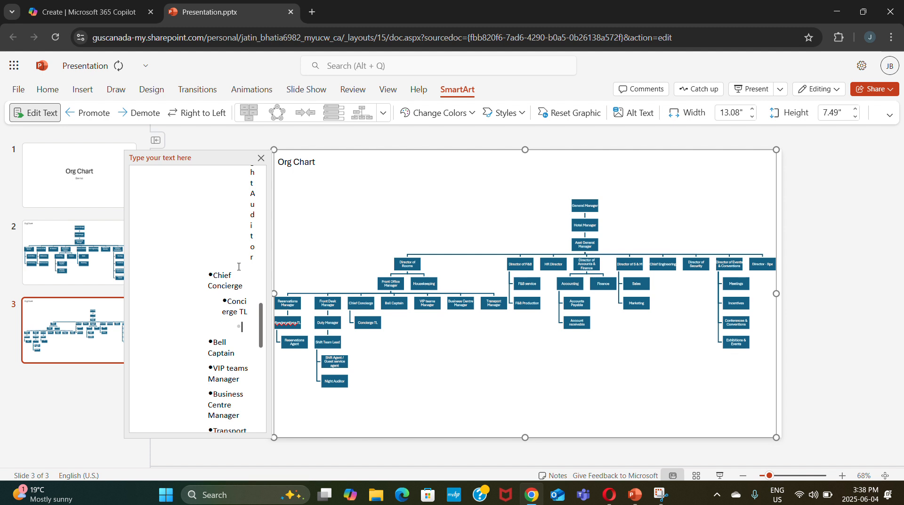
text(Gu)
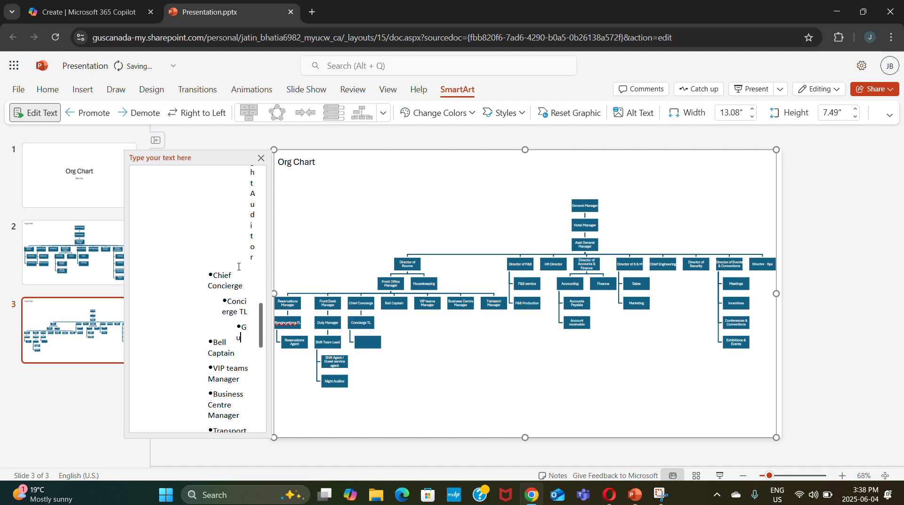
text(est service agent)
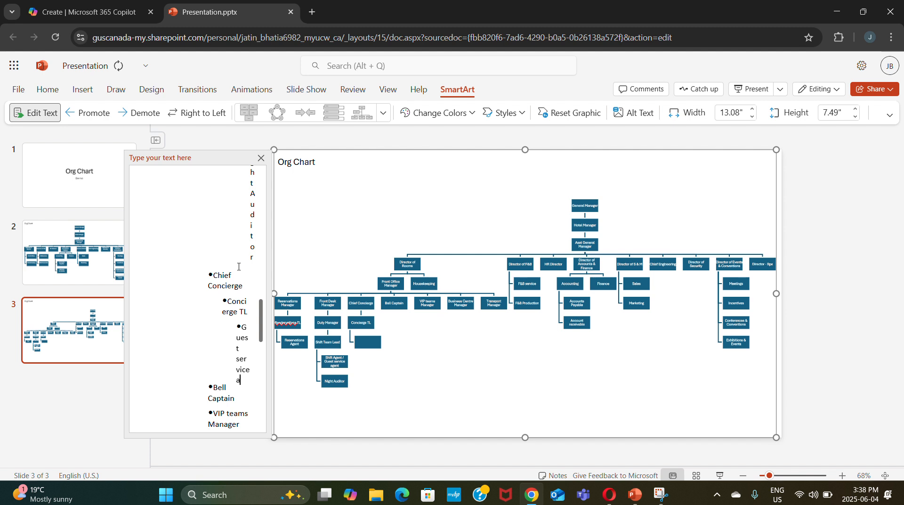
Step: Add "Bellhops" as a sub-entry under Bell Captain
key(Down)
key(Down)
key(Return)
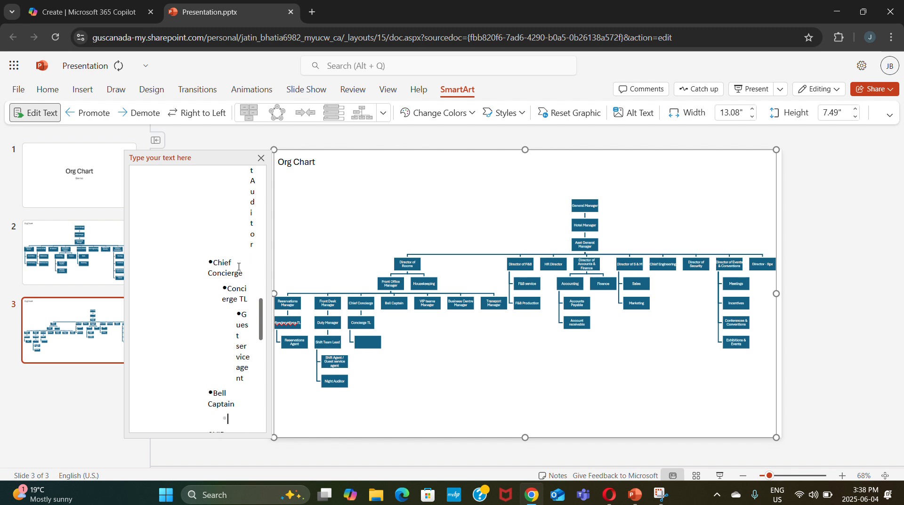
text(Bell)
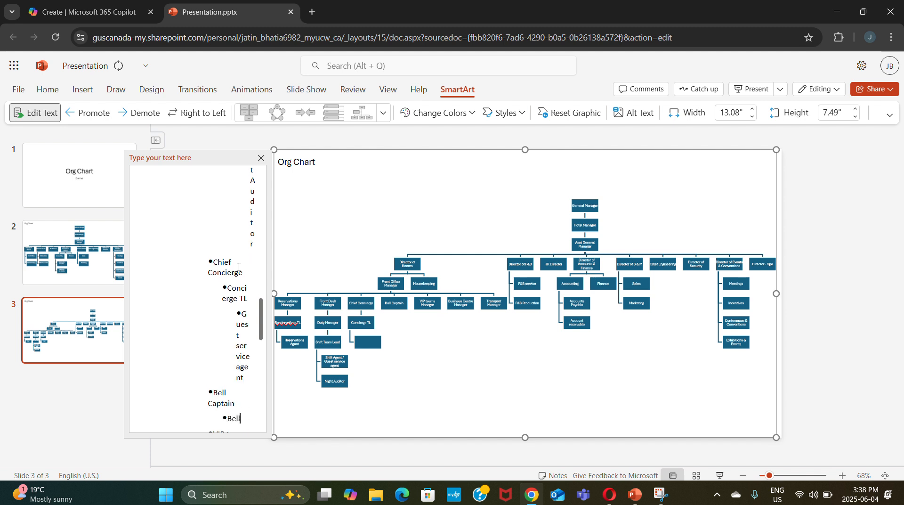
text(hops)
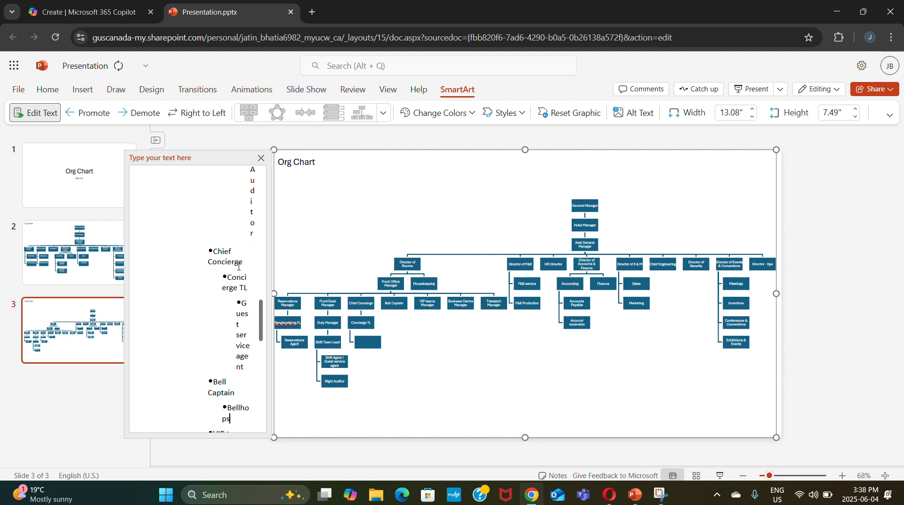
Step: Add "Doormen" below the Bellhops entry at the same level under Bell Captain
key(Down)
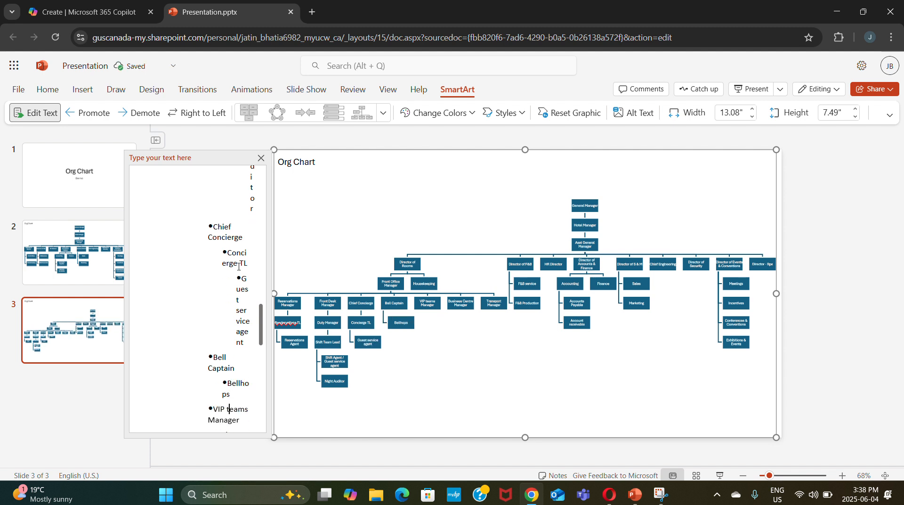
key(Return)
text(Doo)
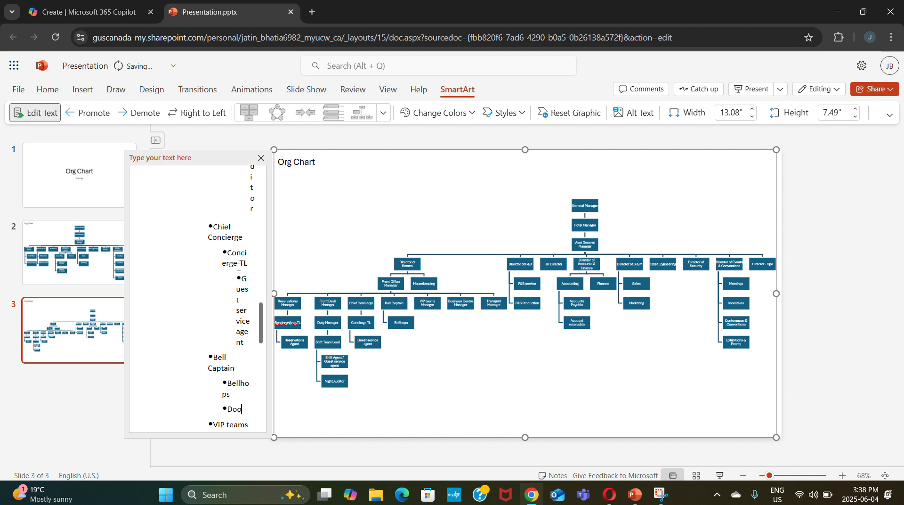
text(rmen)
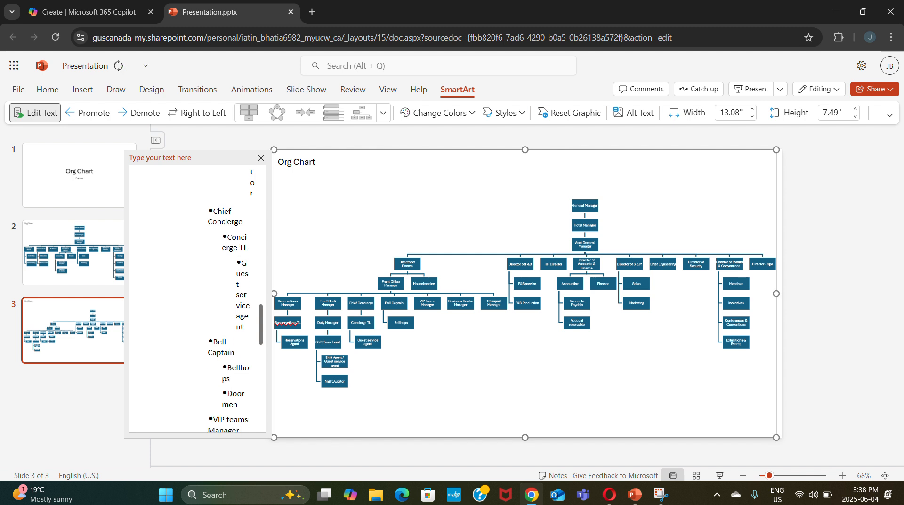
Step: Add "VIP TL" as a sub-entry under VIP teams Manager
key(Down)
key(Down)
key(Return)
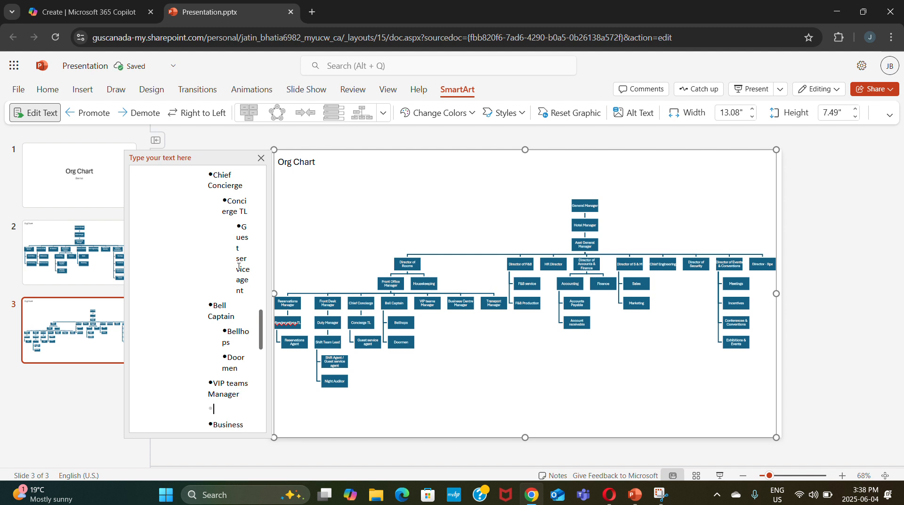
key(Tab)
text(VIP T)
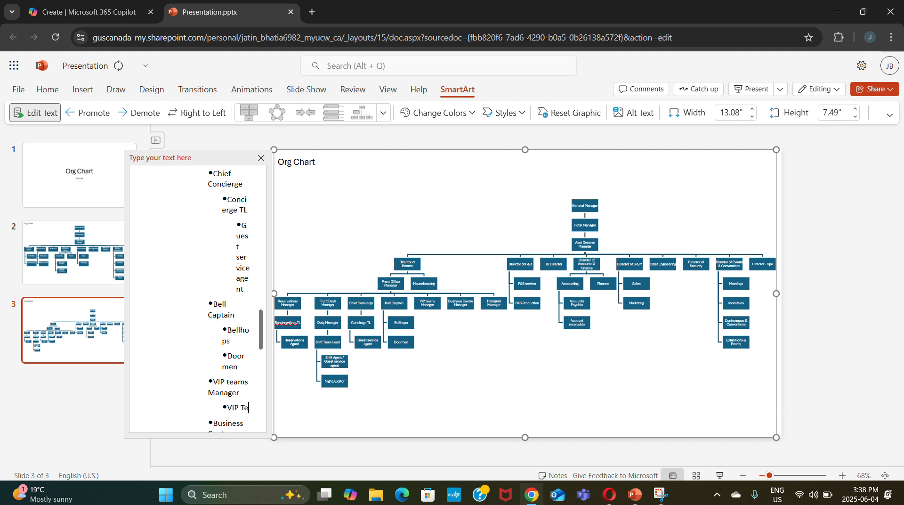
key(BackSpace)
text(L)
Step: Add "Guest service agents" as a sub-entry under VIP TL
key(Return)
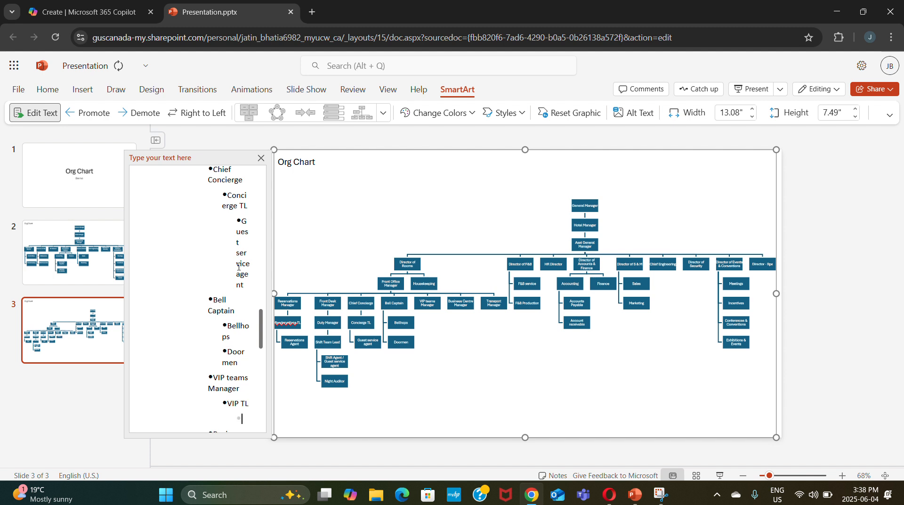
text(Guest)
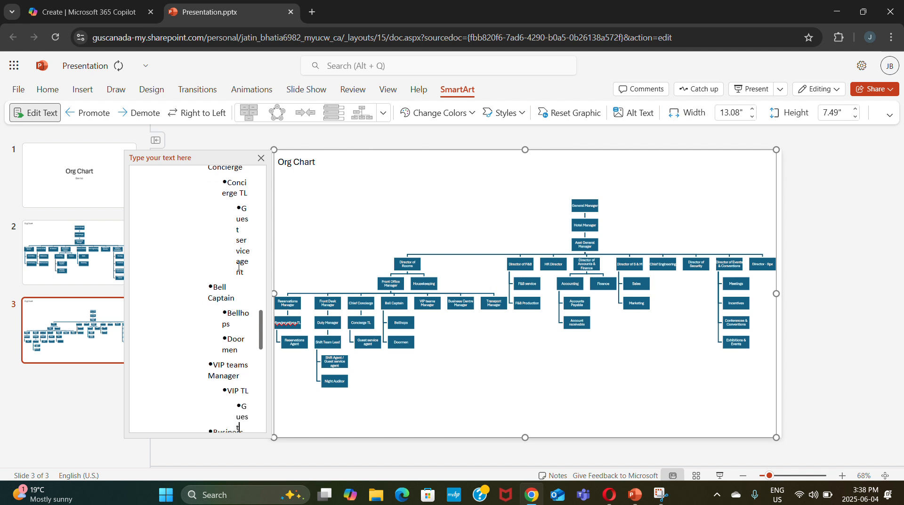
text( service agents)
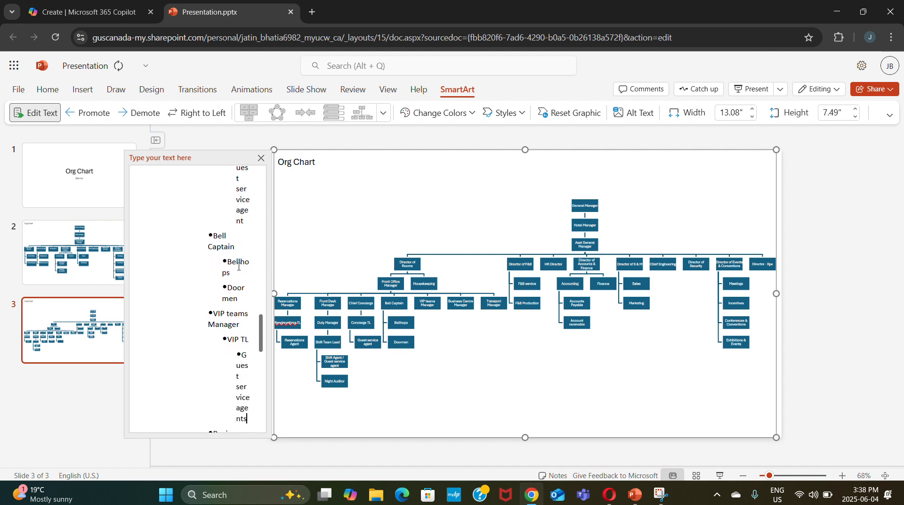
Step: Add "Business Centre TL" as a sub-entry under Business Centre Manager
key(Down)
key(Return)
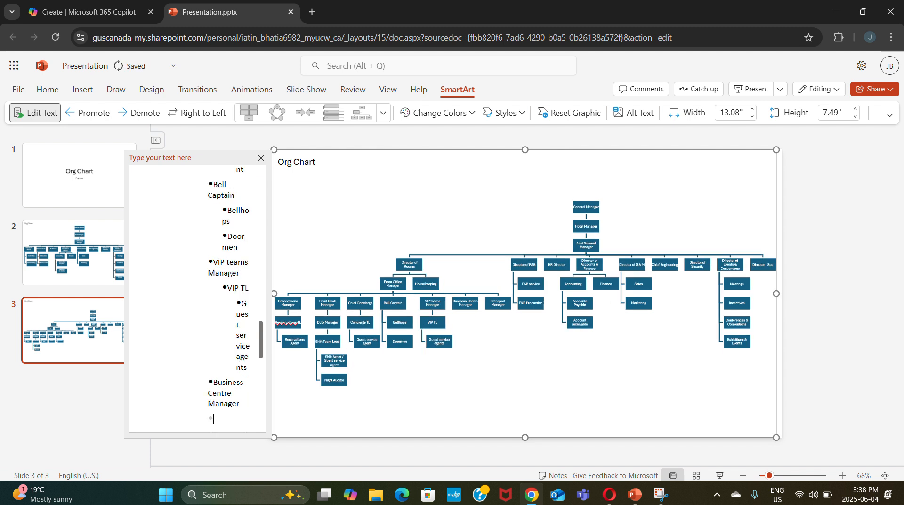
key(Tab)
text(Business Cen)
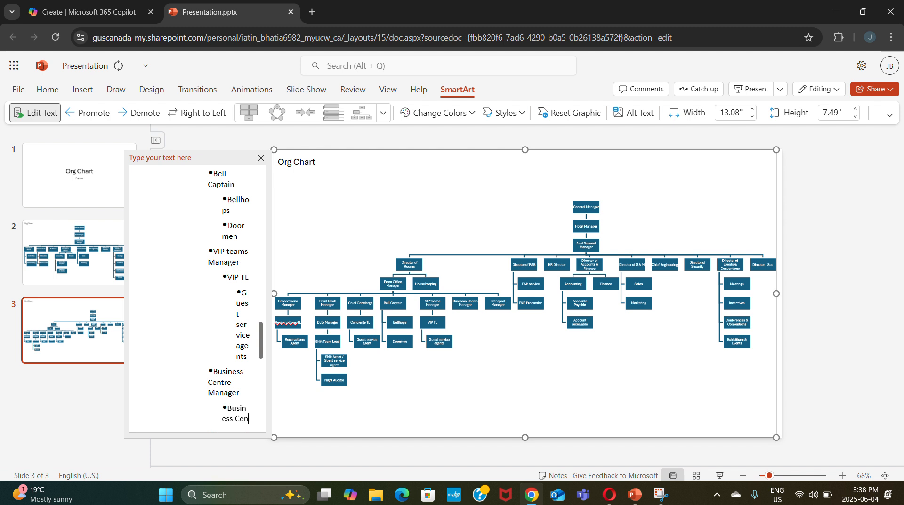
text(tre TL)
Step: Add "Guest servioce agent" as a sub-entry under Business Centre TL
key(Return)
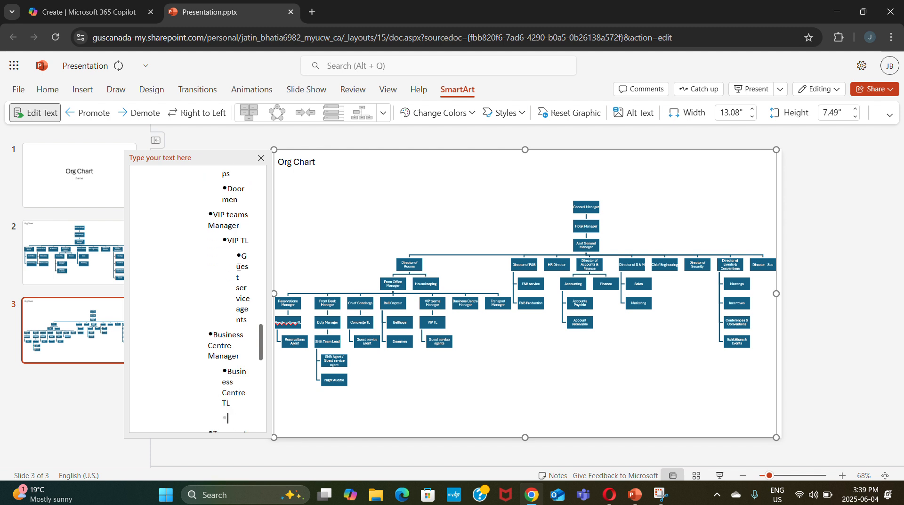
text(Guest servioce)
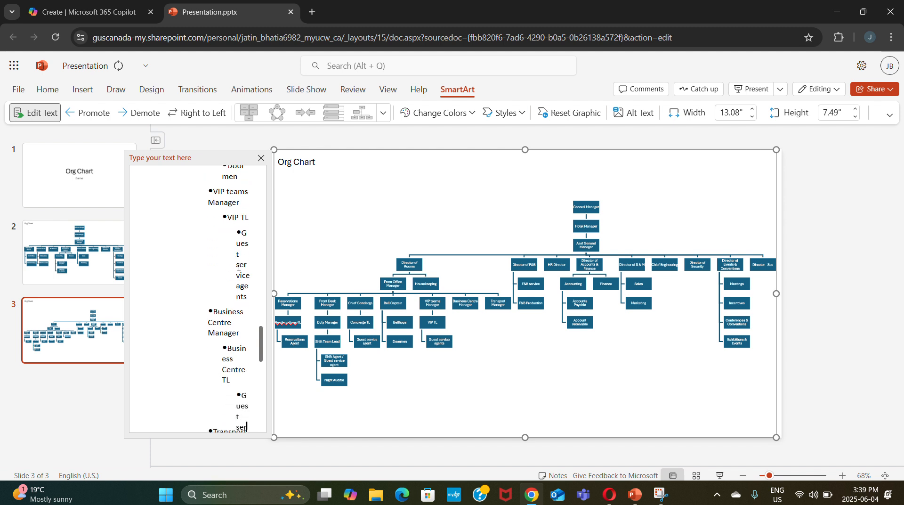
text( agent)
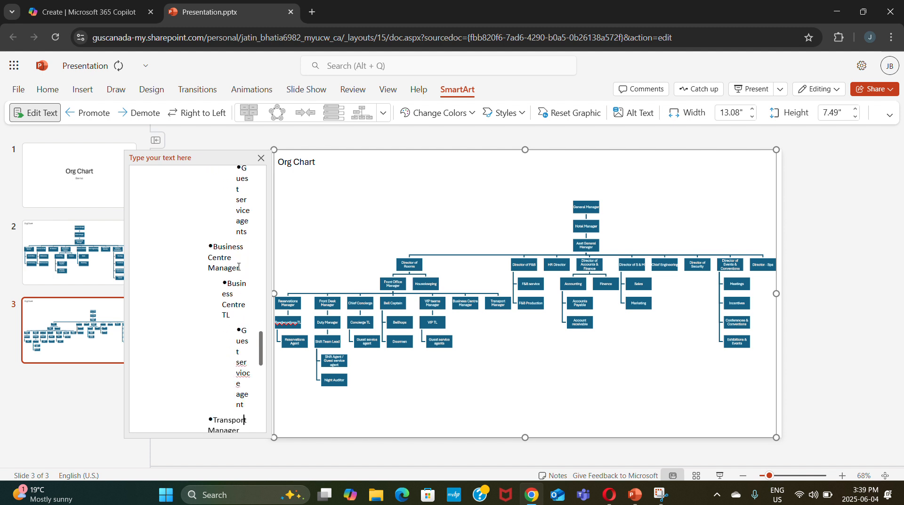
Step: Add "Valet Staff" as a sub-entry under Transport Manager
key(Down)
key(Down)
key(Down)
key(Down)
key(Up)
key(Up)
key(Return)
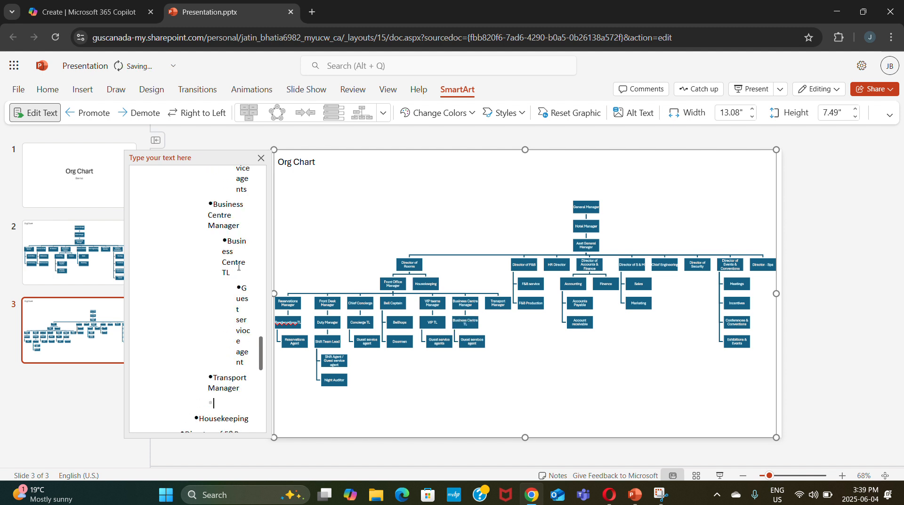
text(Valet S)
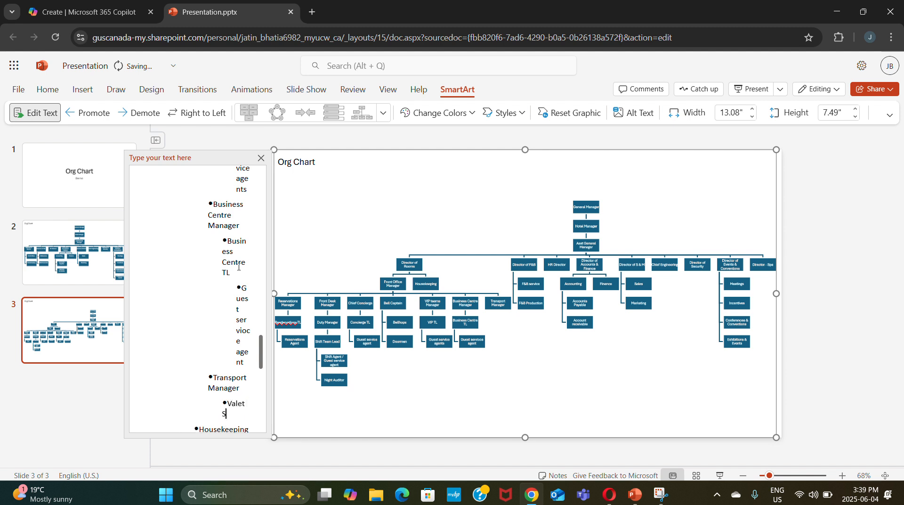
text(taff)
Step: Close the SmartArt text pane and start the slide show from slide 3
scroll(239, 267, down, 1)
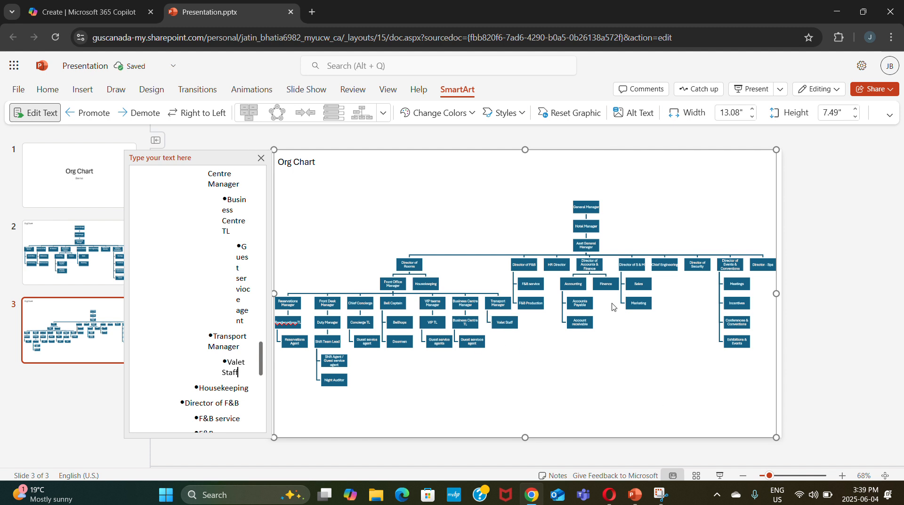
click(262, 159)
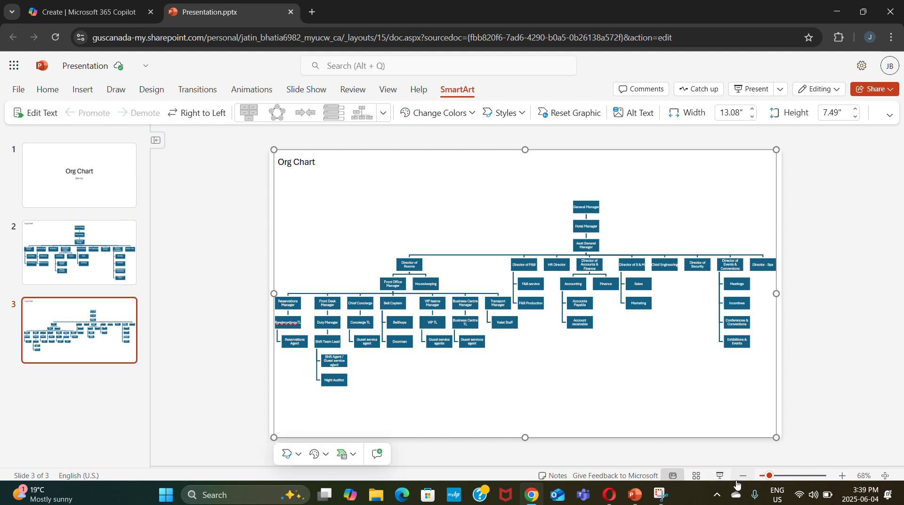
click(719, 474)
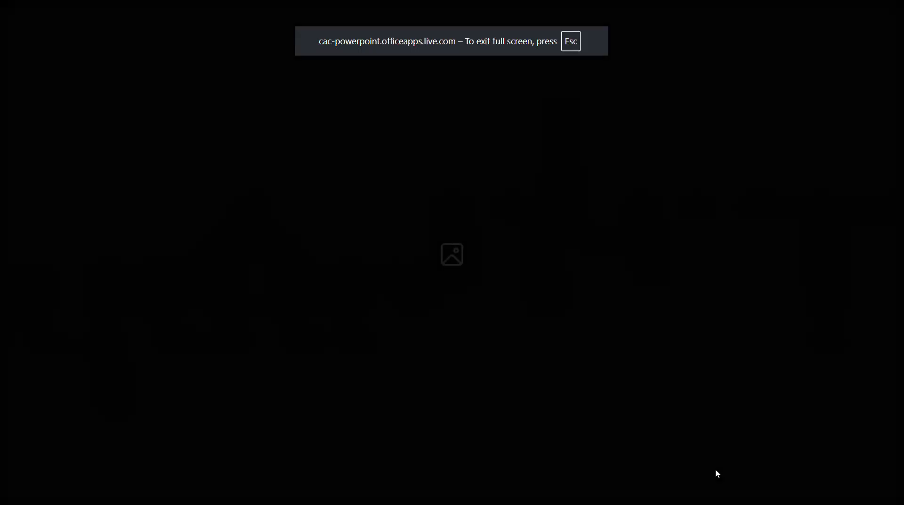
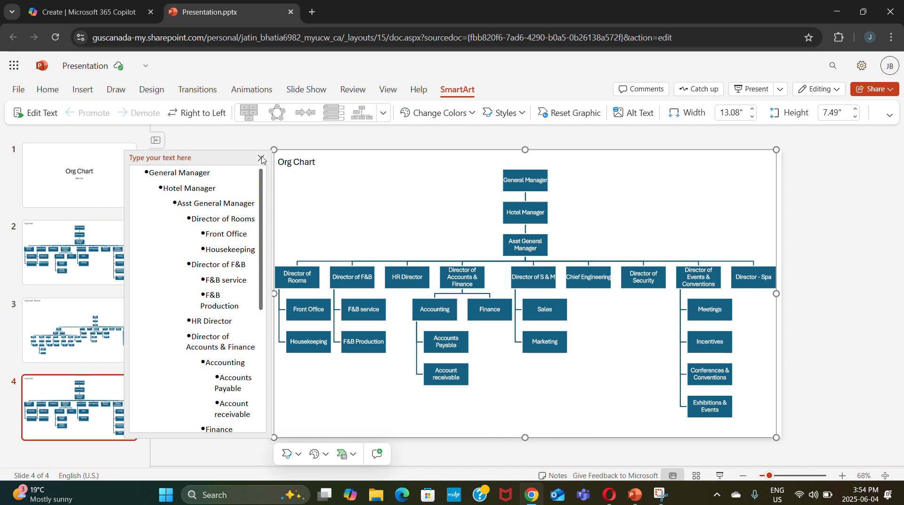
Step: Shrink the org chart on slide 4 to about 12.08" wide and 6.37" high, and delete the slide's "Org Chart" title
click(262, 158)
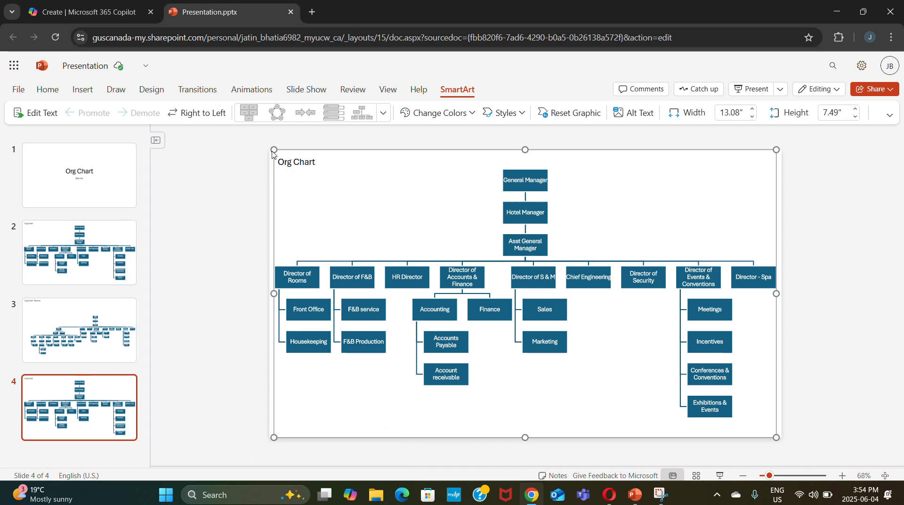
drag(273, 149, 311, 192)
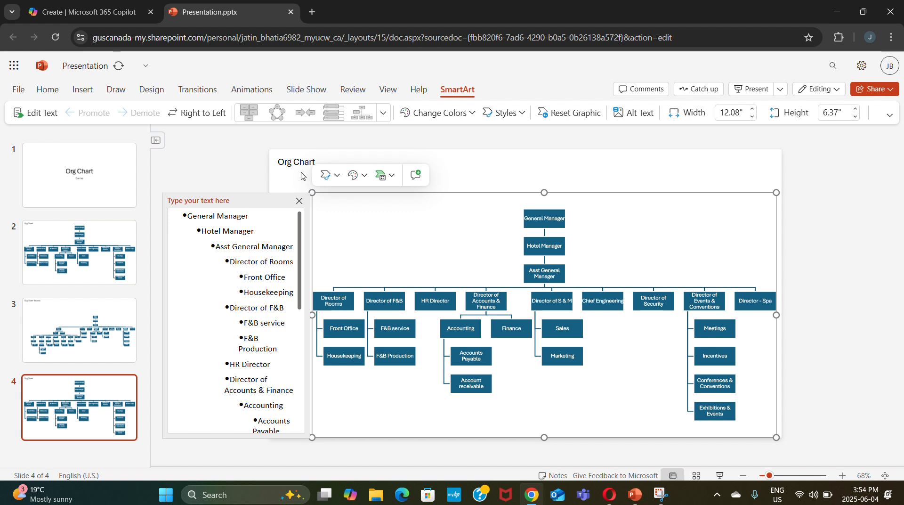
click(304, 164)
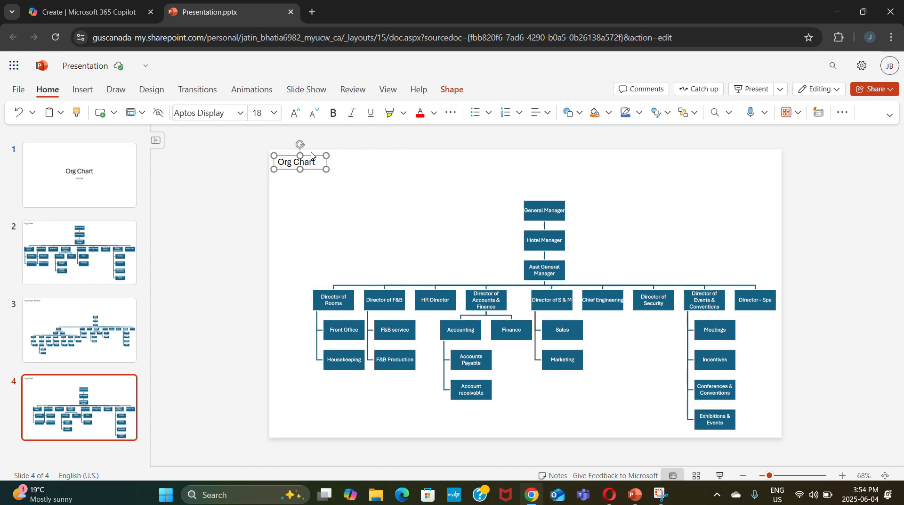
key(Delete)
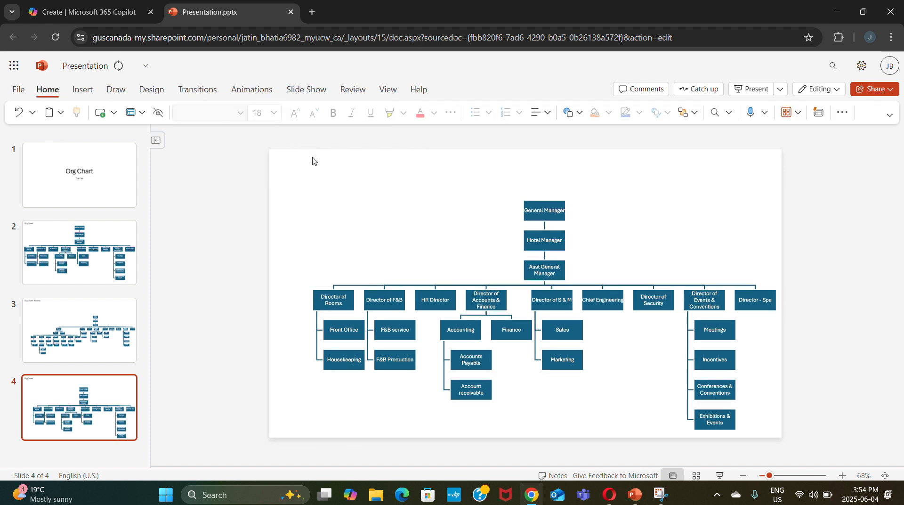
key(ctrl+m)
key(ctrl+v)
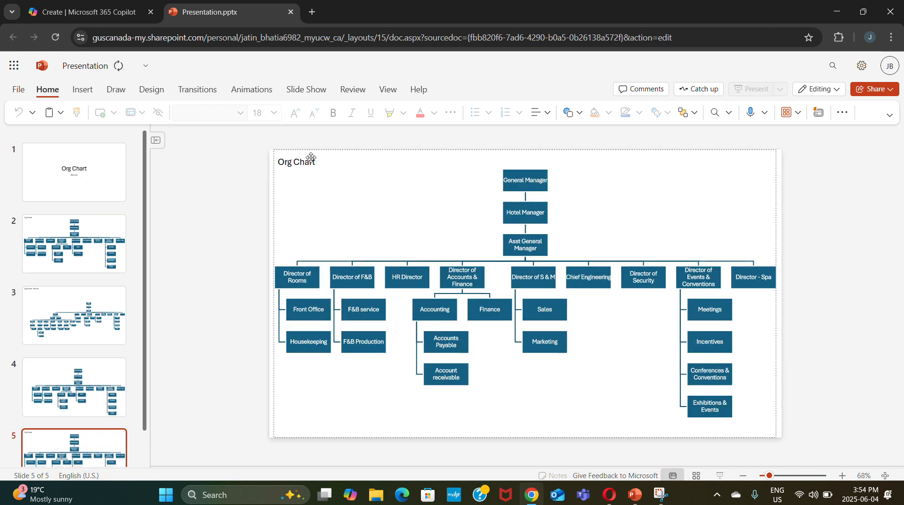
key(ctrl+z)
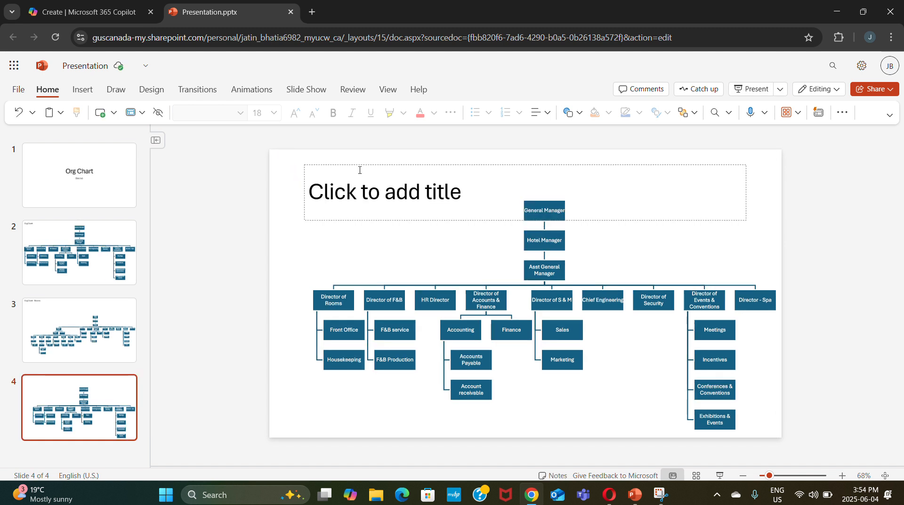
Step: Delete the empty title placeholder from slide 4
click(383, 165)
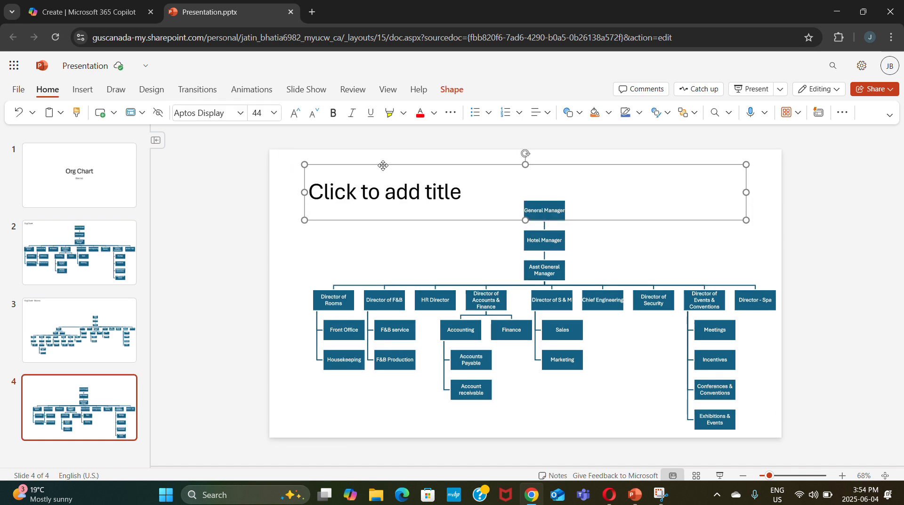
click(382, 167)
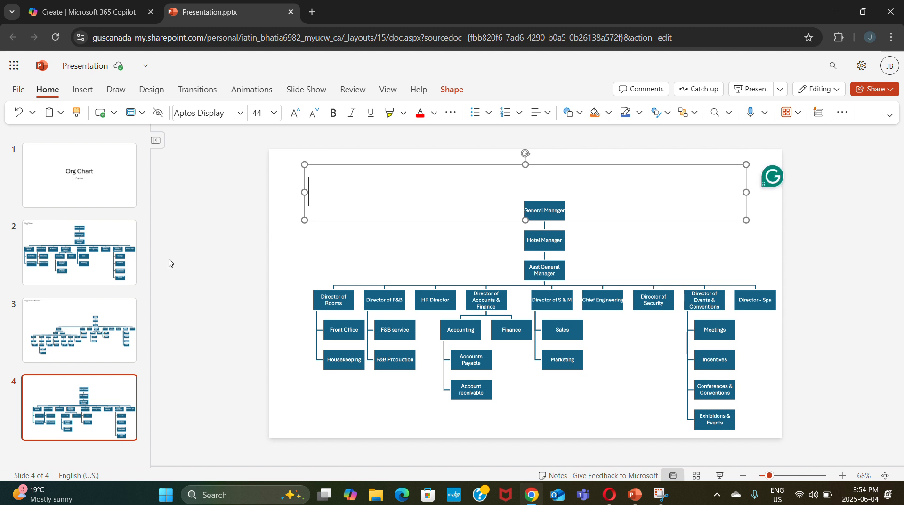
click(324, 165)
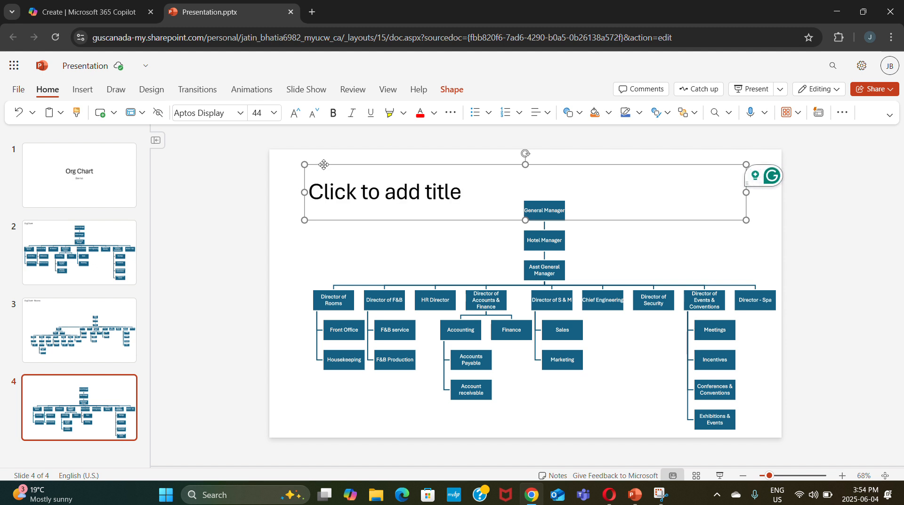
key(Delete)
Step: Copy the "Org Chart - Rooms" title box from slide 3 onto slide 4
click(85, 257)
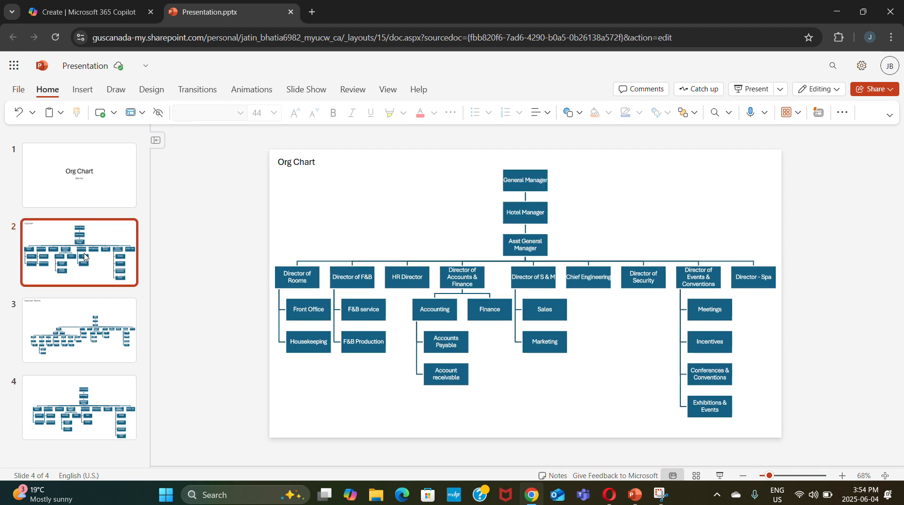
click(55, 325)
click(318, 163)
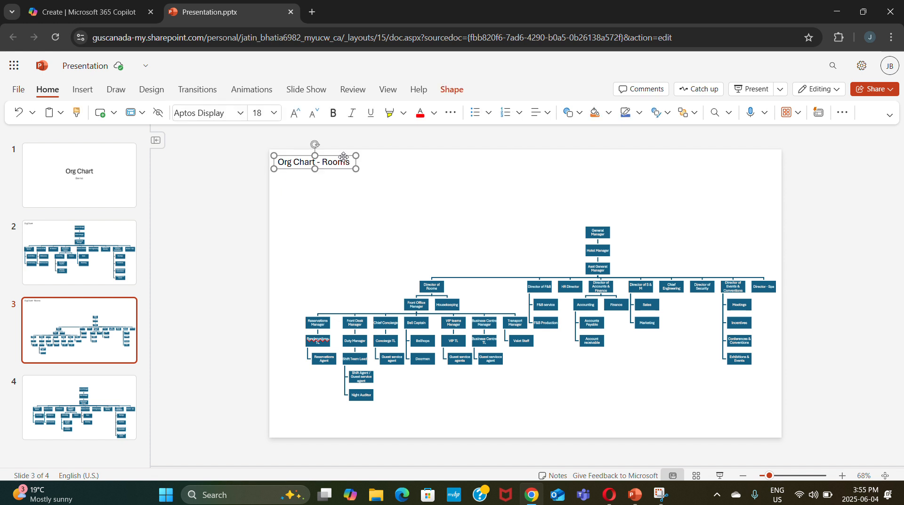
click(105, 379)
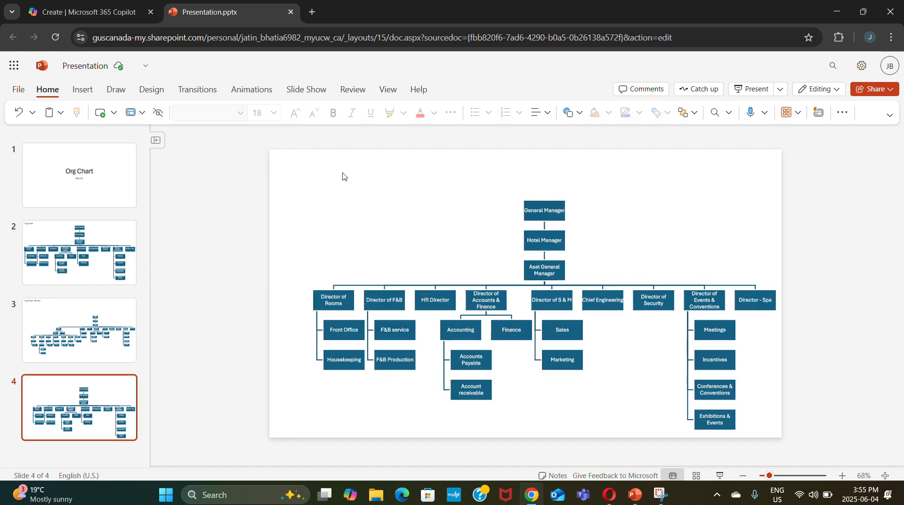
key(ctrl+v)
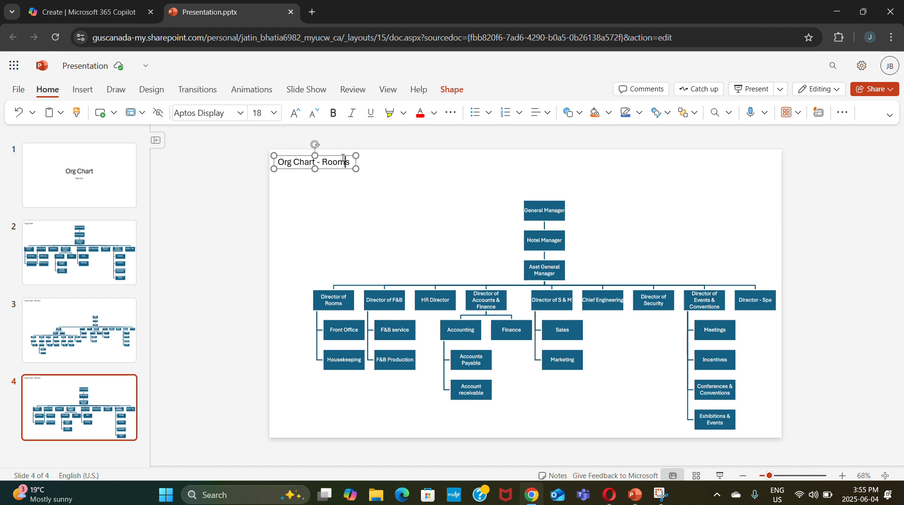
Step: Extend the slide 4 title with "(Housekeeping)" so it reads "Org Chart – Rooms (Housekeeping)"
text((cont)
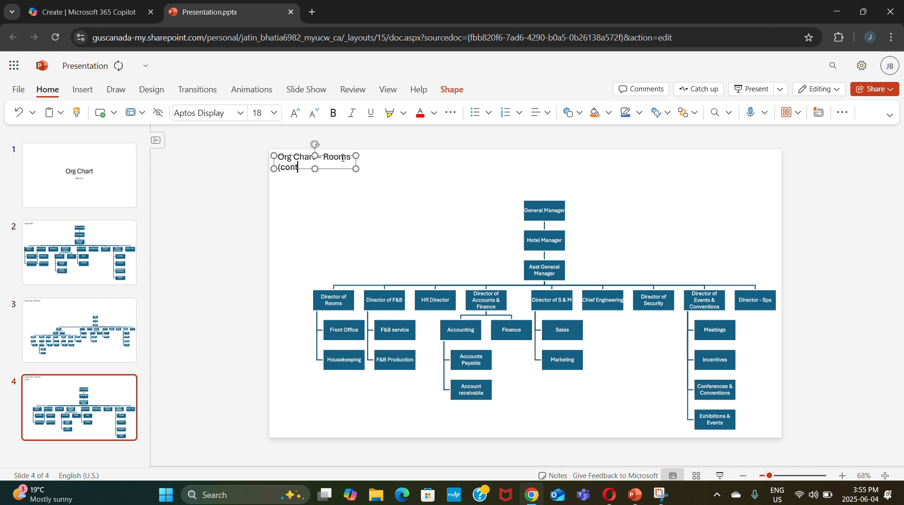
key(BackSpace)
key(BackSpace)
key(BackSpace)
key(BackSpace)
text(Housekeeping))
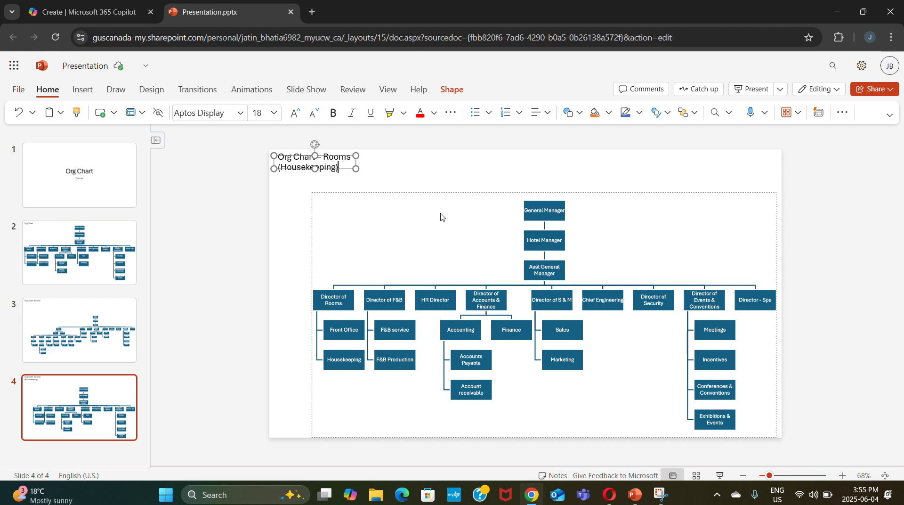
click(434, 187)
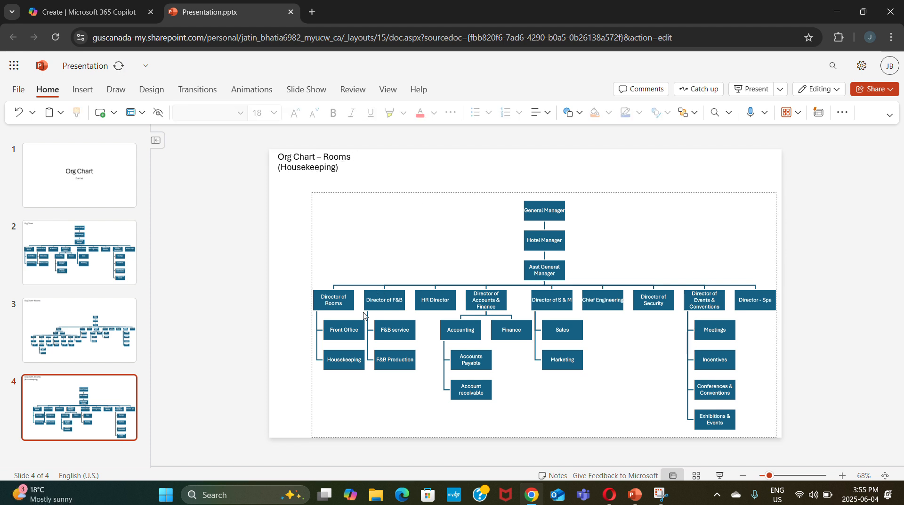
Step: Enlarge the org chart on slide 4 to about 13.19" wide and 7.49" high, filling nearly the whole slide
click(357, 204)
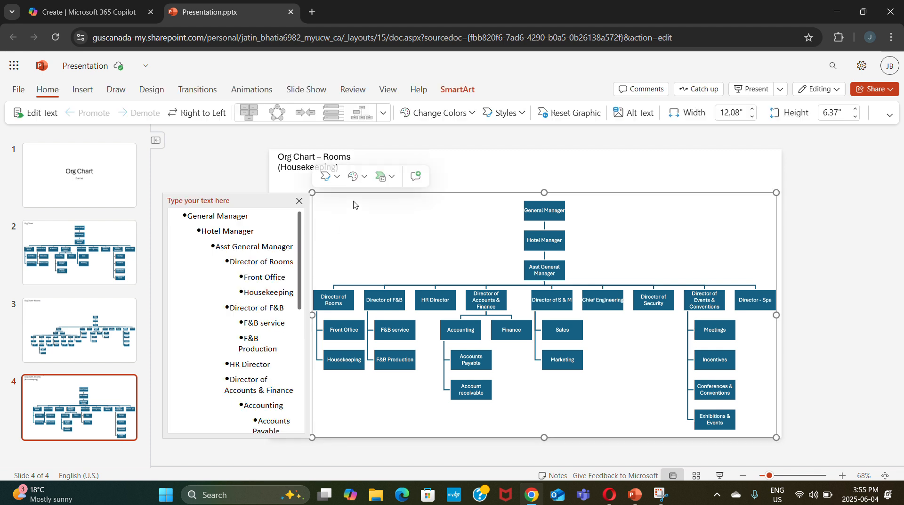
drag(312, 192, 270, 149)
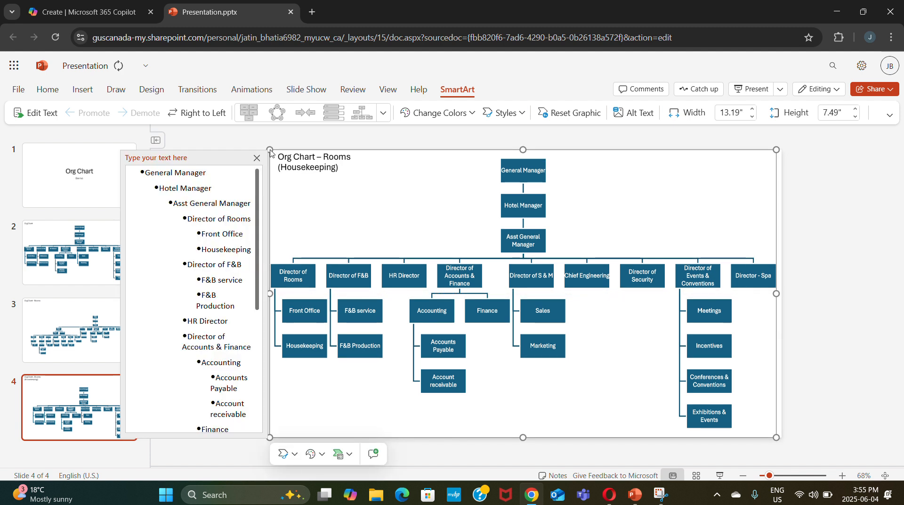
Step: Rename the "Housekeeping" entry under Director of Rooms as "Executive Housekeeper"
click(250, 248)
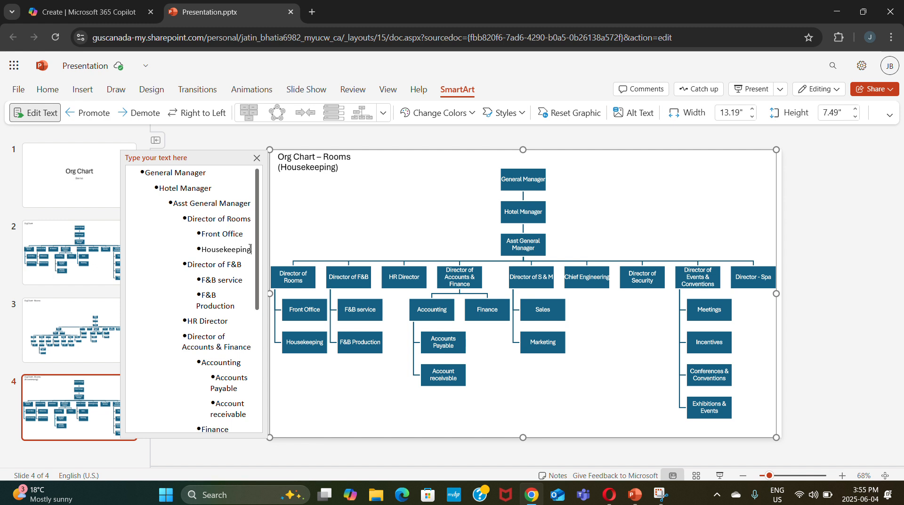
key(shift+Right)
key(shift+Right)
key(shift+Right)
key(shift+Right)
key(shift+Right)
key(shift+Right)
key(shift+Right)
key(shift+Right)
key(shift+Right)
key(shift+Right)
key(shift+Right)
key(shift+Right)
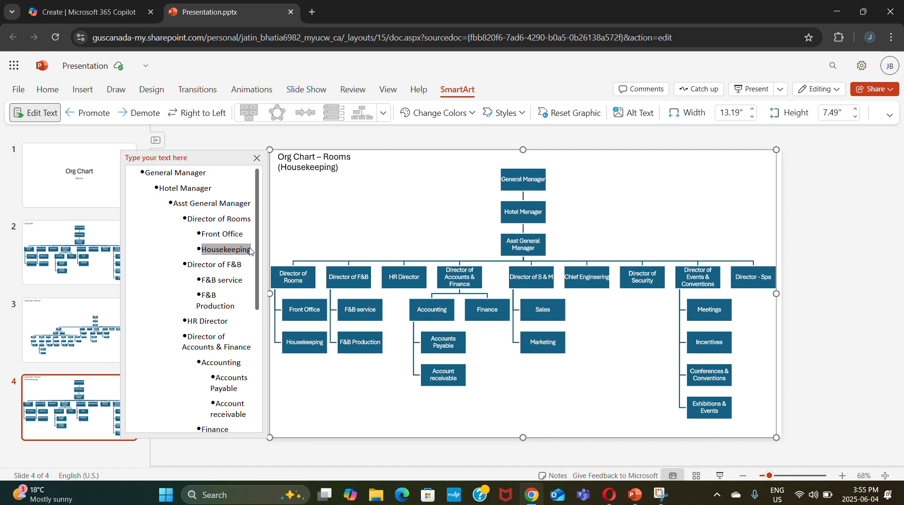
text(Executive)
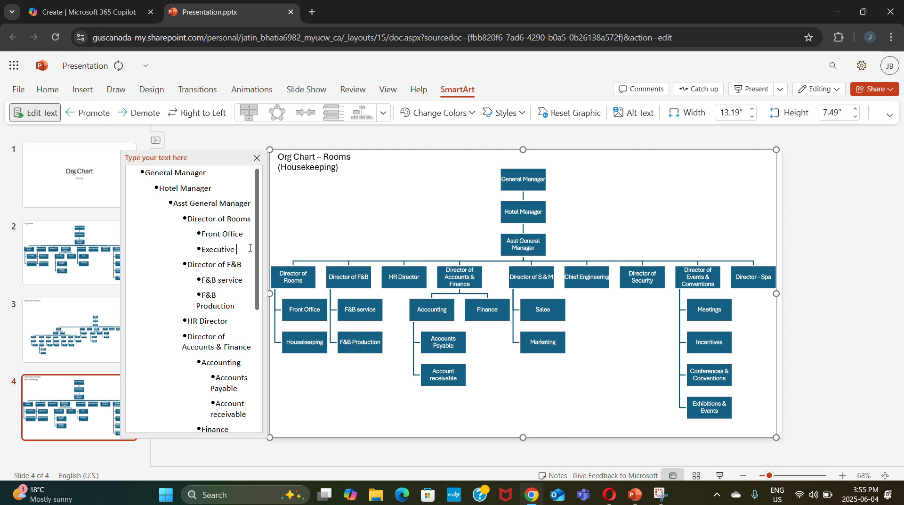
text( Housekeeper)
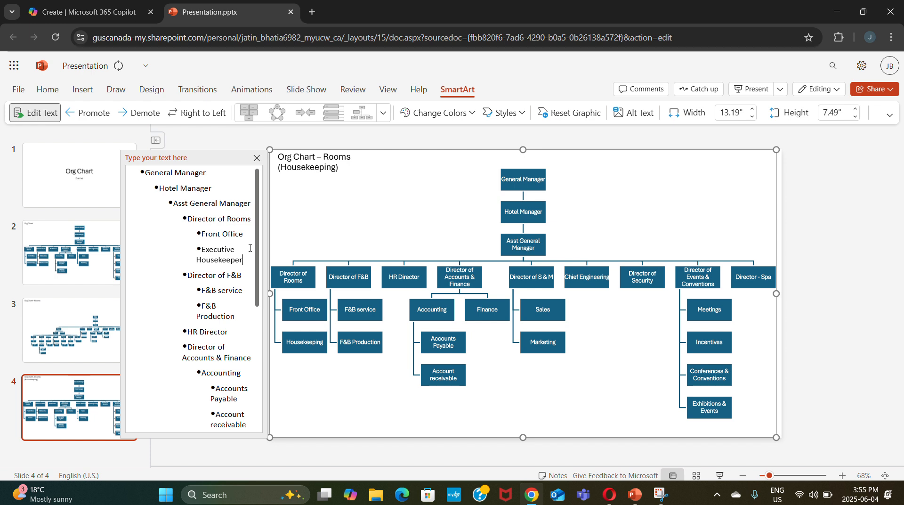
Step: Add "Laundry Manager", "Public Area Manager" and "Guest Area Manager" as subordinates one level below Executive Housekeeper
key(Return)
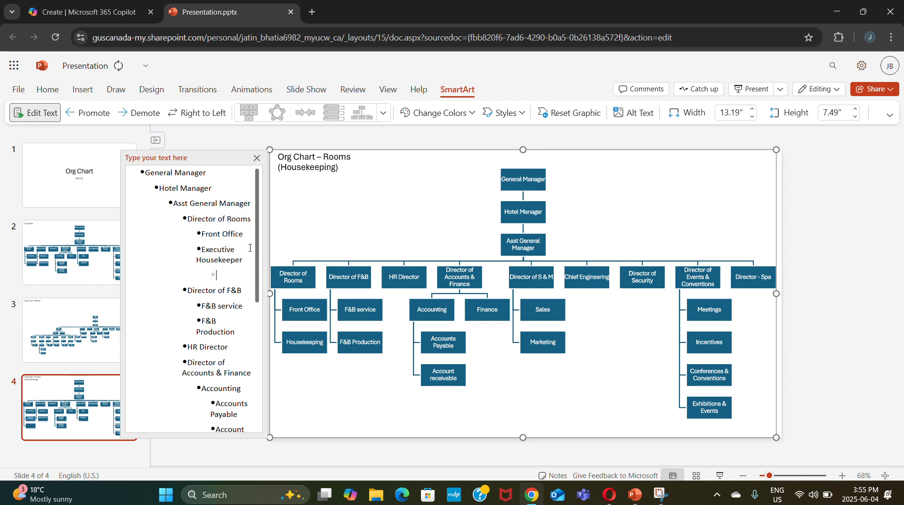
key(shift+Tab)
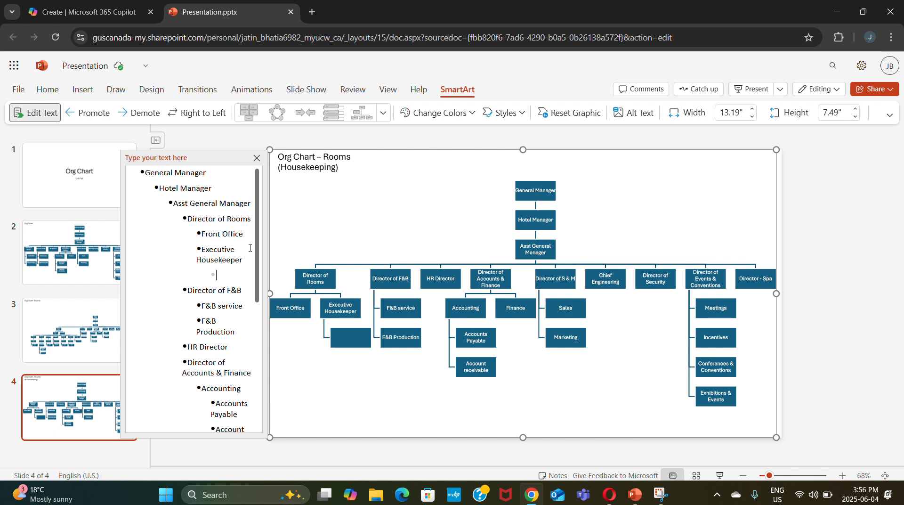
text(Laundry Man)
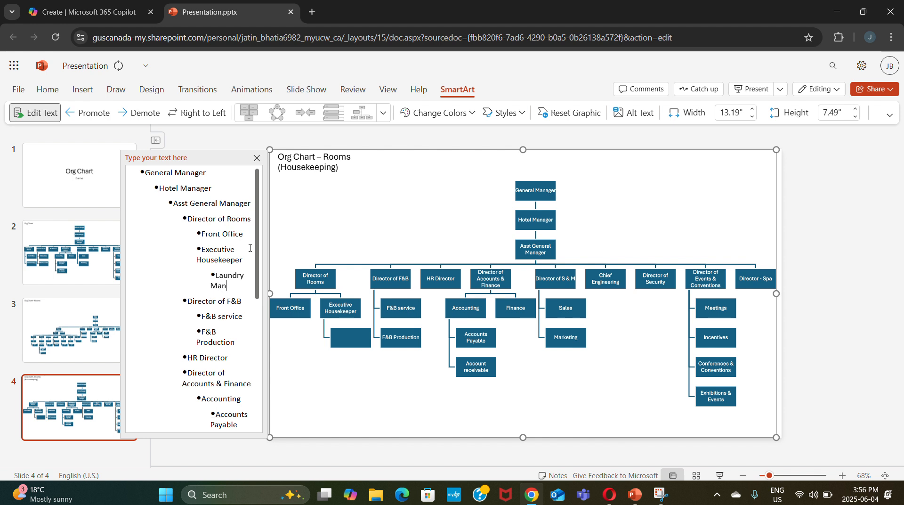
text(ager)
key(Return)
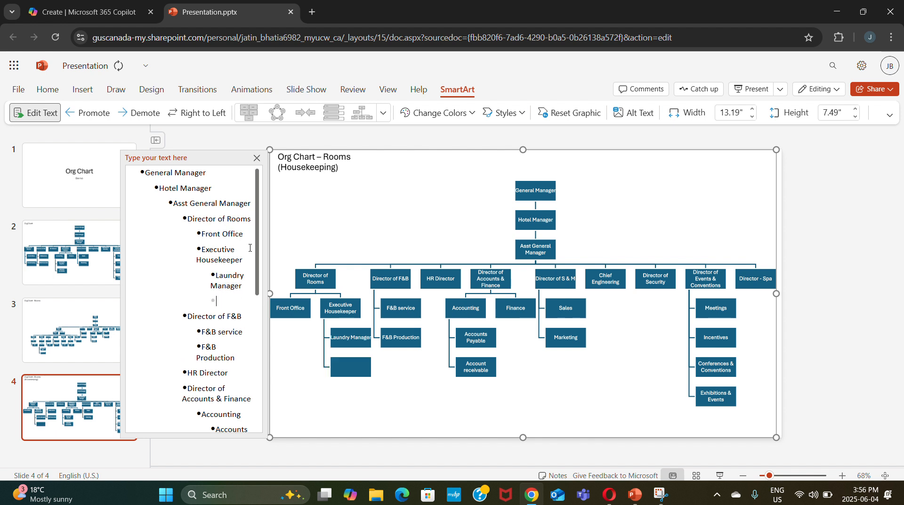
text(Public Area)
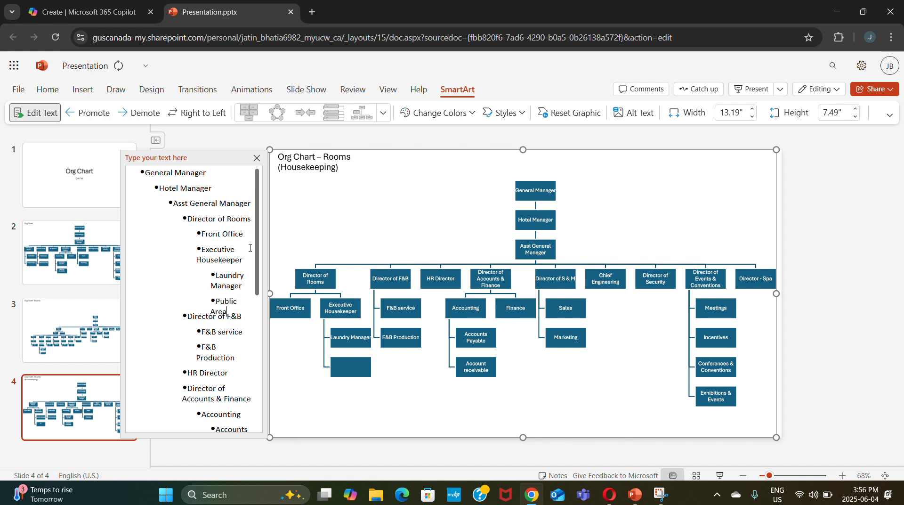
text( Manager)
key(Return)
text(G)
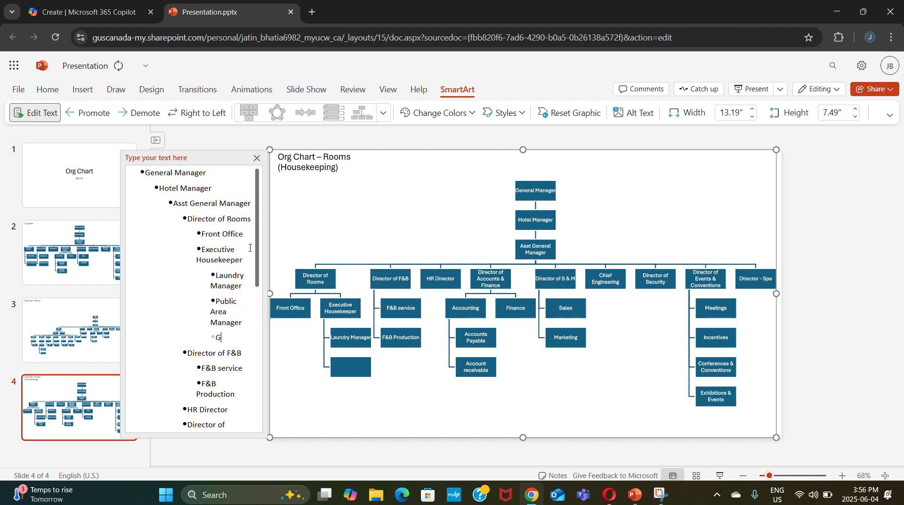
text(uest Area M)
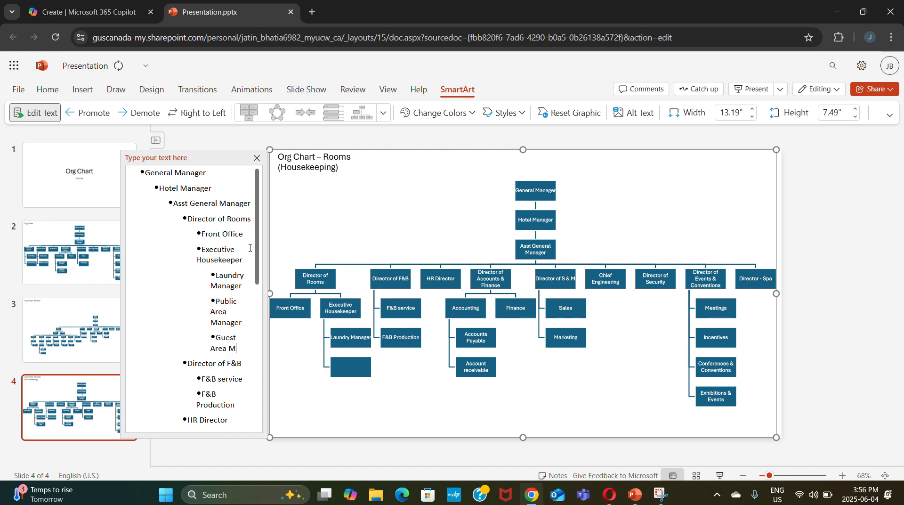
text(anager)
Step: Add "Back office area manager" after Guest Area Manager at the same level under Executive Housekeeper
key(Return)
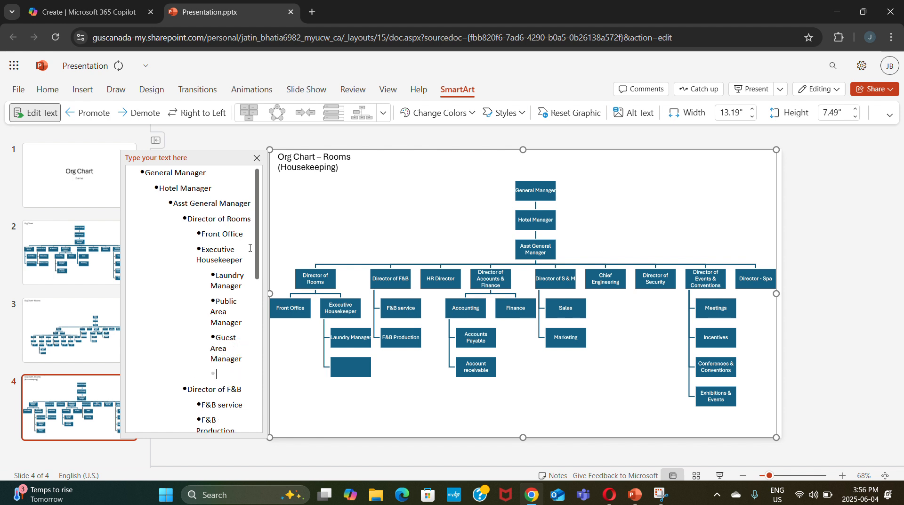
text(Back poffice ar)
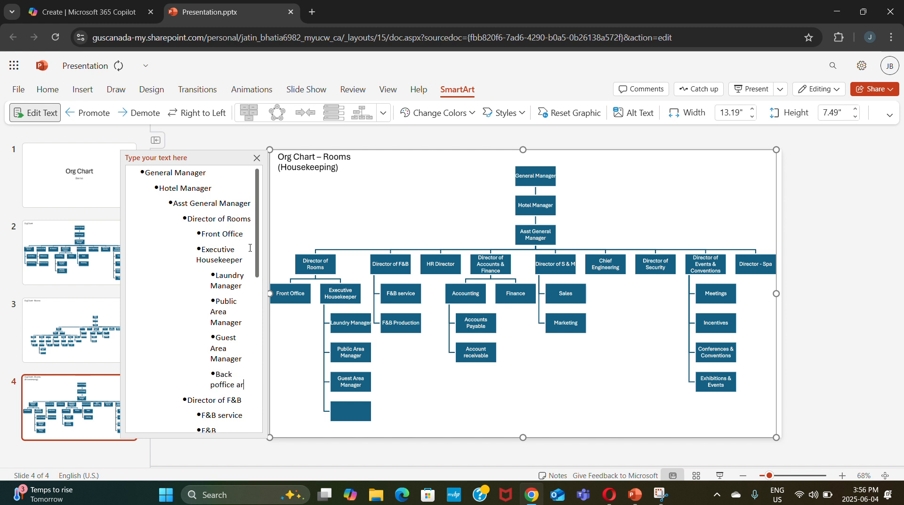
key(BackSpace)
key(BackSpace)
key(BackSpace)
key(BackSpace)
key(BackSpace)
key(BackSpace)
key(BackSpace)
key(BackSpace)
key(BackSpace)
key(BackSpace)
text(o)
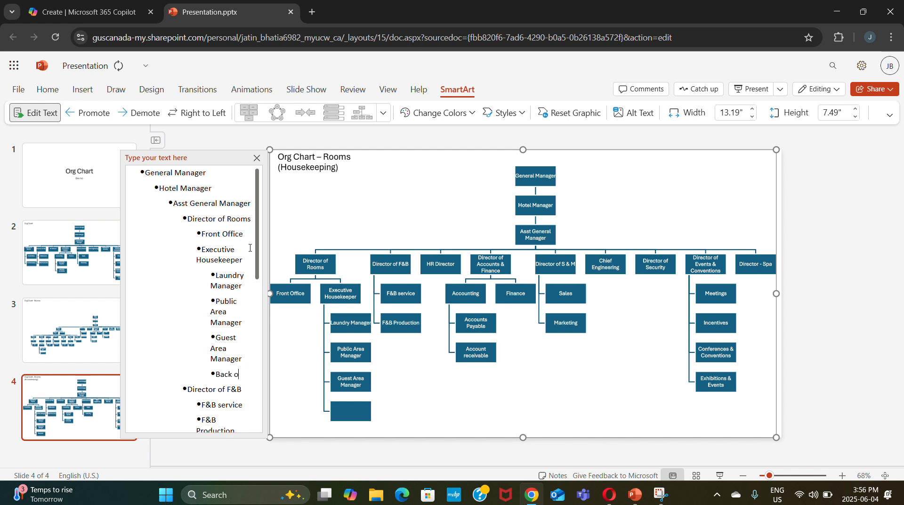
text(ffice area manag)
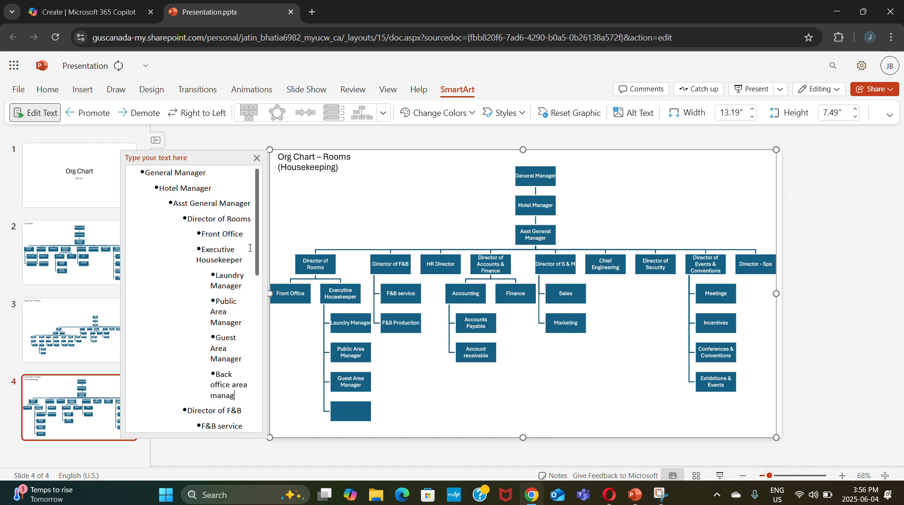
text(er)
Step: Add a "PA TL" subordinate one level below Public Area Manager
key(Up)
key(Up)
key(Up)
key(Up)
key(Up)
key(Return)
text(PA )
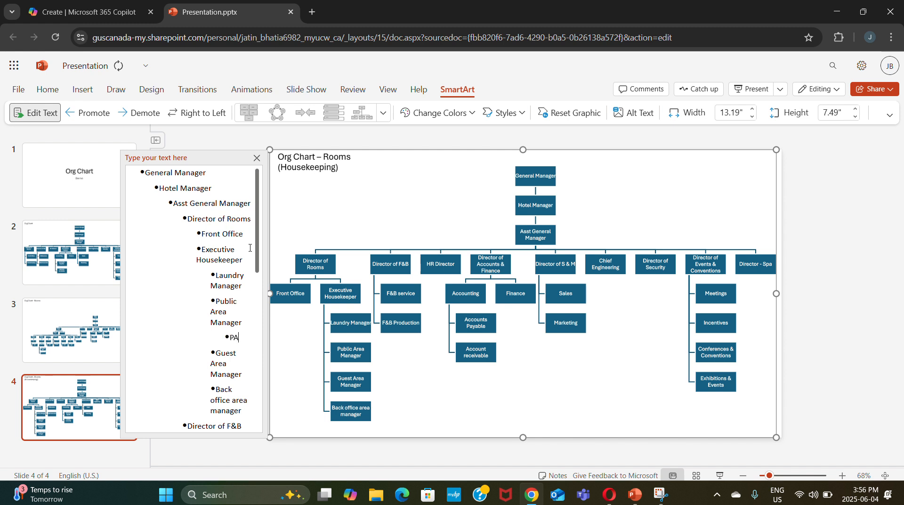
text(TL)
Step: Add a "GA TL" subordinate one level below Guest Area Manager
key(Down)
key(Down)
key(Down)
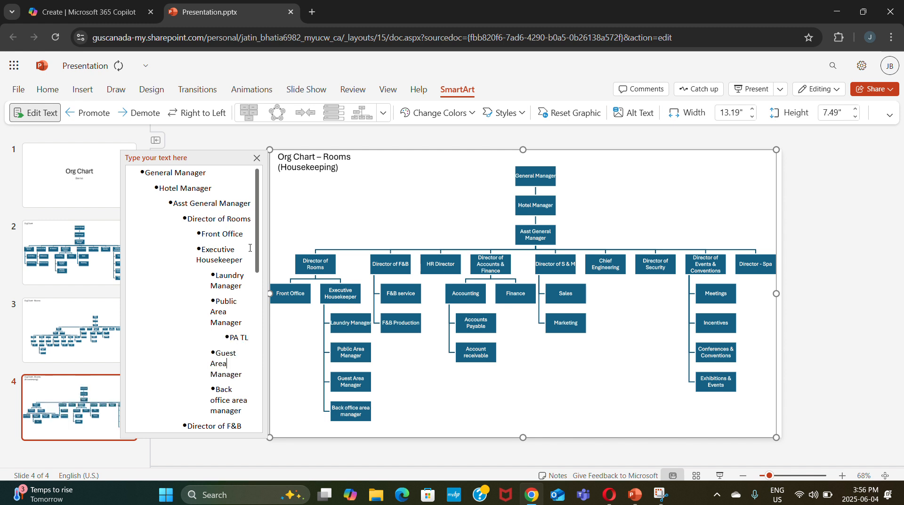
key(Return)
key(Tab)
text(GA TL)
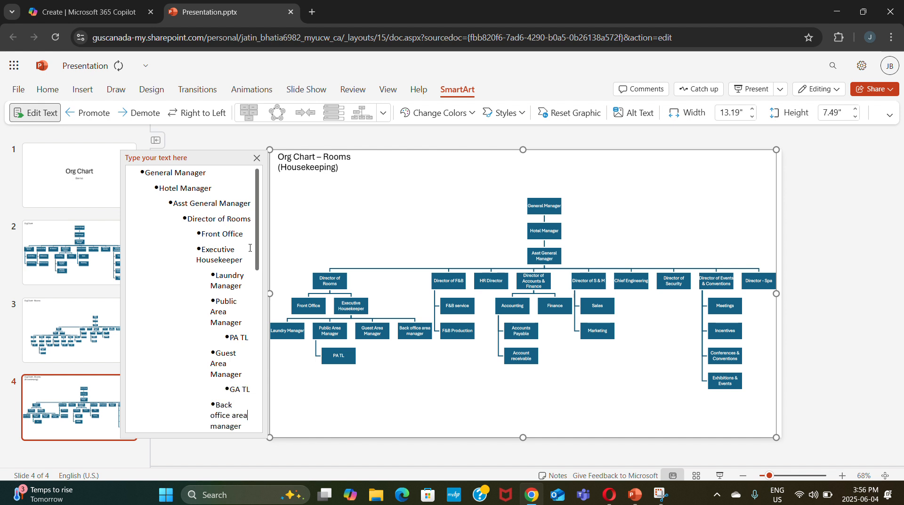
Step: Add a "BOA TL" subordinate one level below Back office area manager
key(Down)
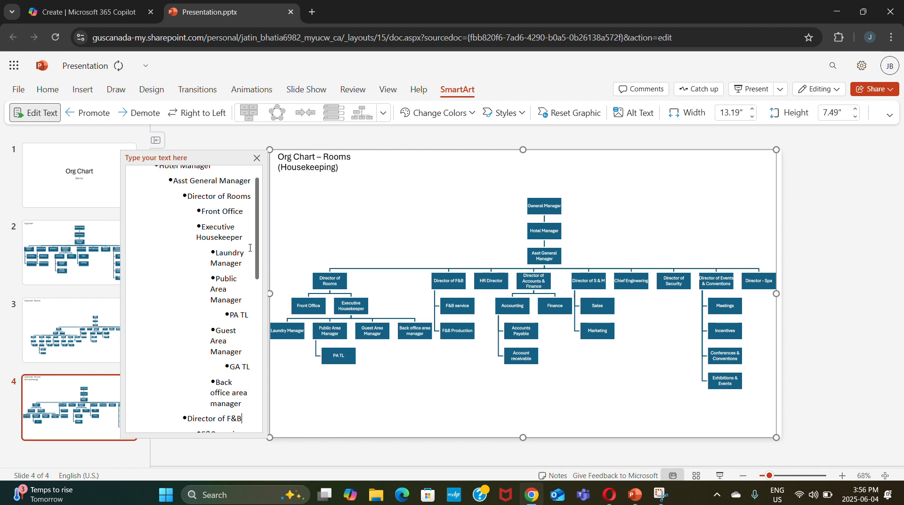
key(Return)
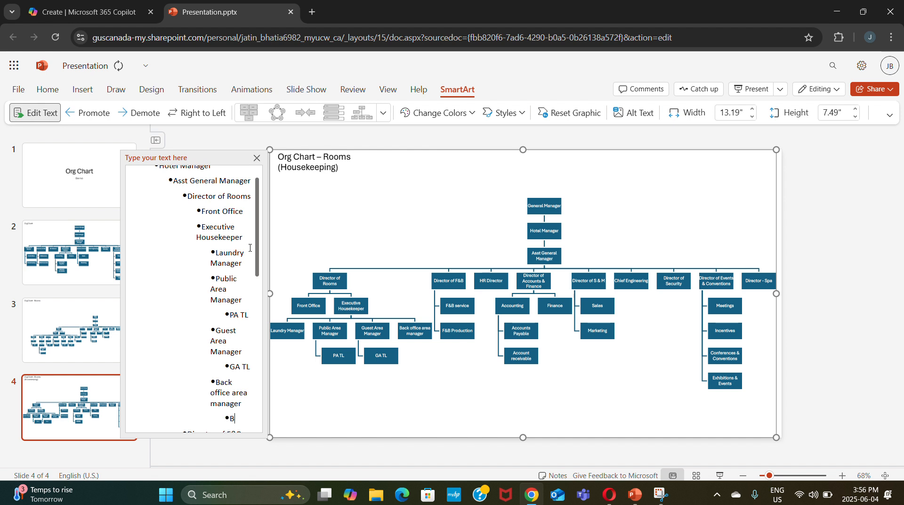
text(BOA TL)
Step: Add a "Runner" subordinate one level below PA TL
key(Up)
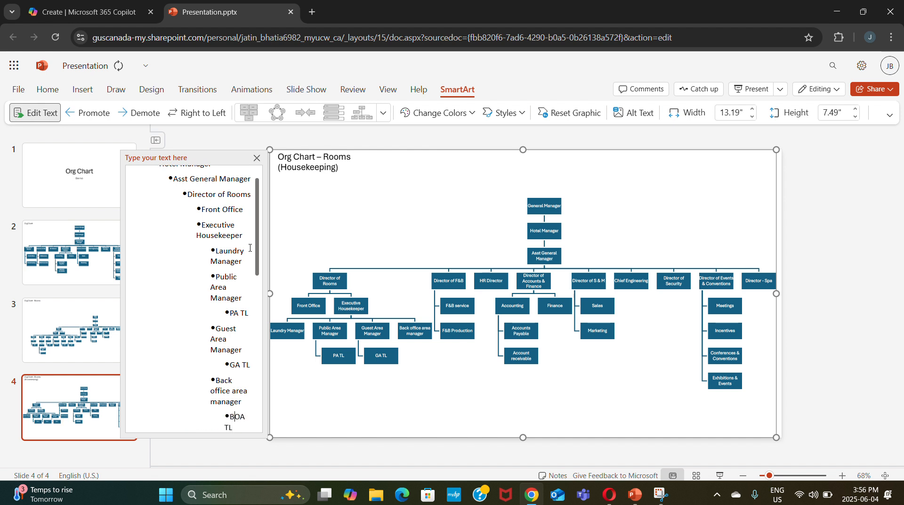
key(Up)
key(Up)
key(Up)
key(Up)
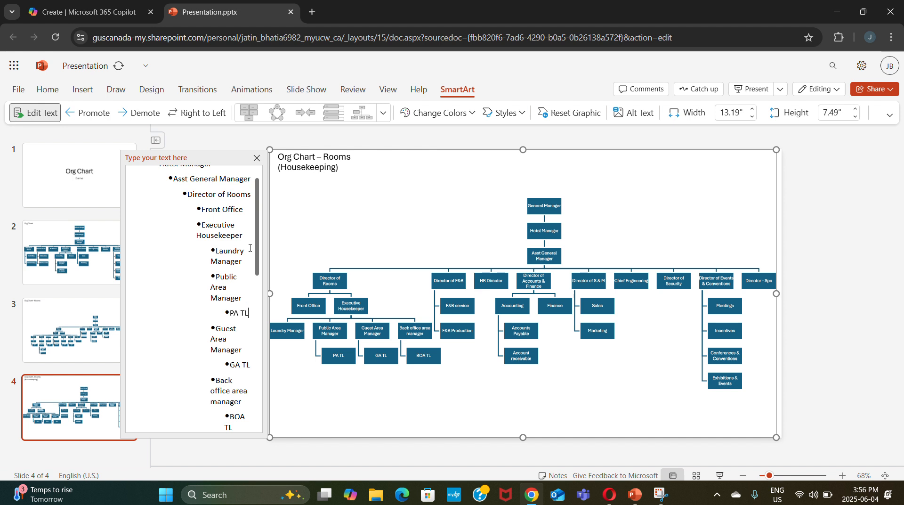
key(Return)
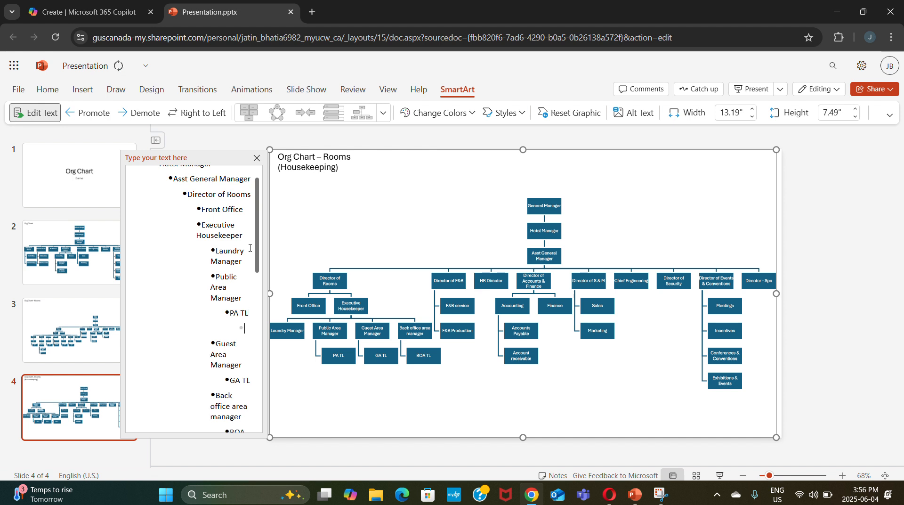
text(Runner)
Step: Try to add a "Housekeeping Agent" entry after Runner under PA TL
key(Return)
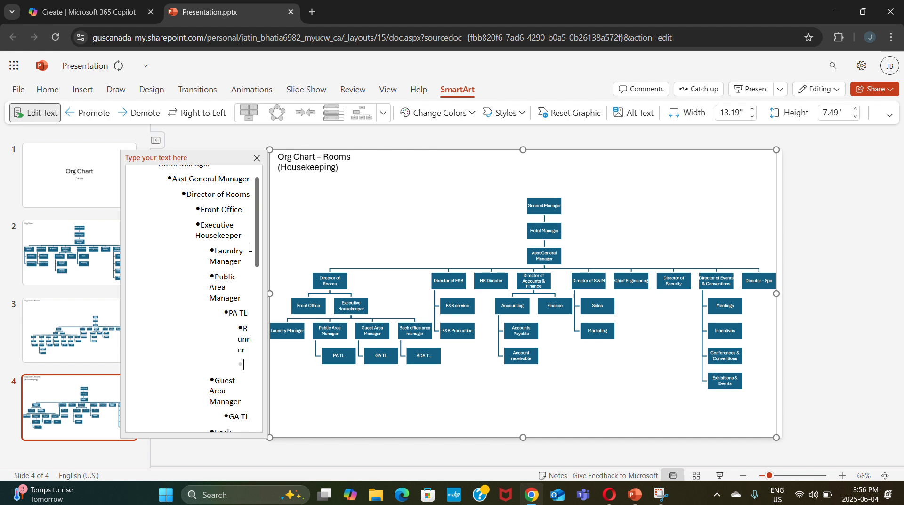
text(House)
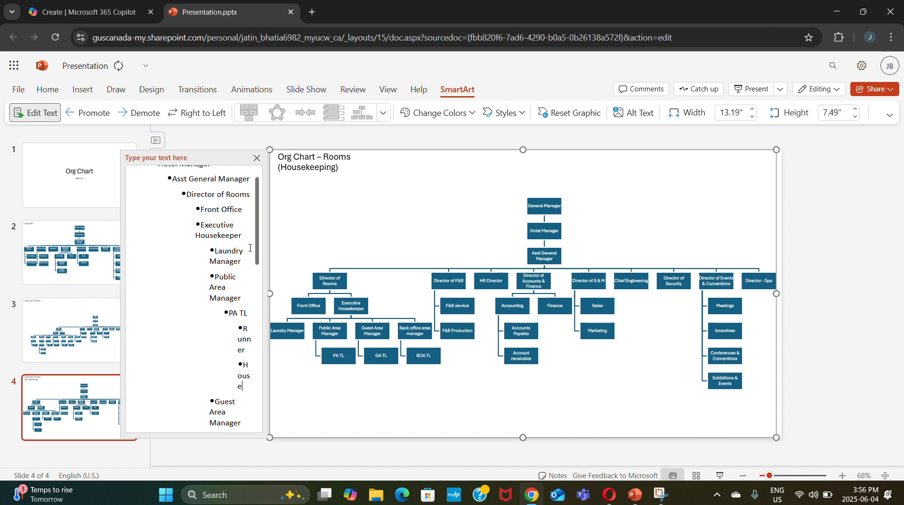
text(keeping A)
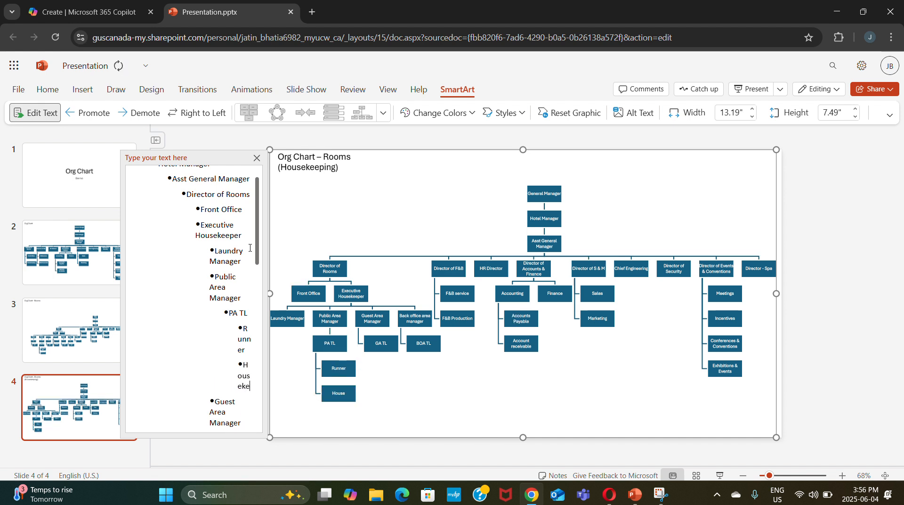
key(BackSpace)
key(BackSpace)
key(BackSpace)
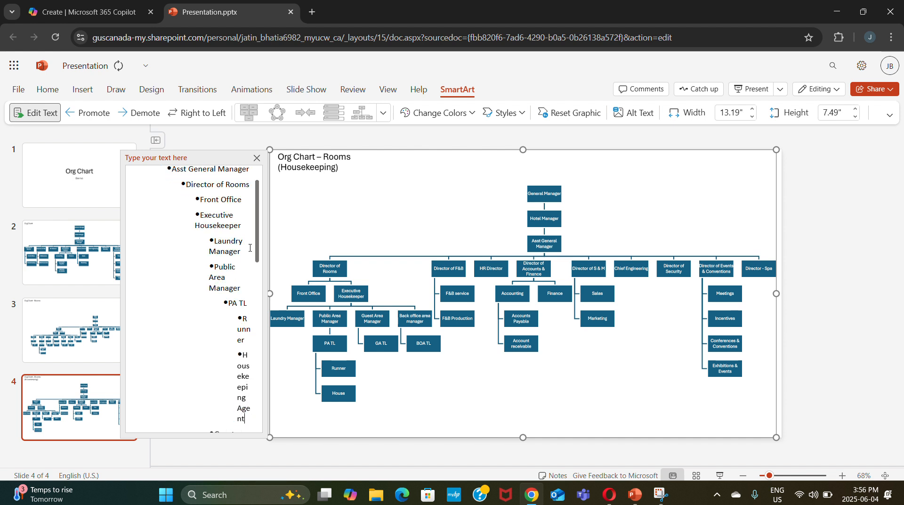
key(BackSpace)
key(BackSpace)
key(BackSpace)
key(BackSpace)
key(BackSpace)
key(BackSpace)
key(BackSpace)
key(BackSpace)
key(BackSpace)
key(BackSpace)
key(BackSpace)
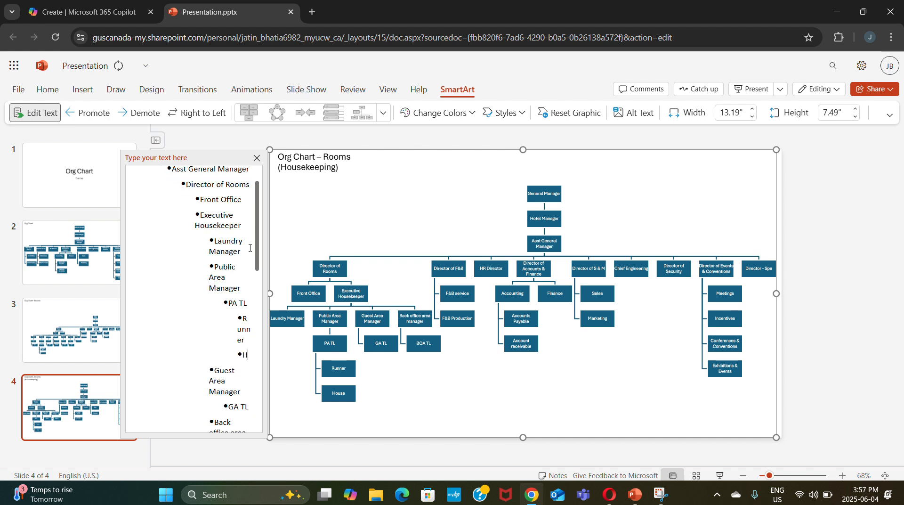
Step: Try "Room attendance" as the text of the entry after Runner under PA TL
text(Room A)
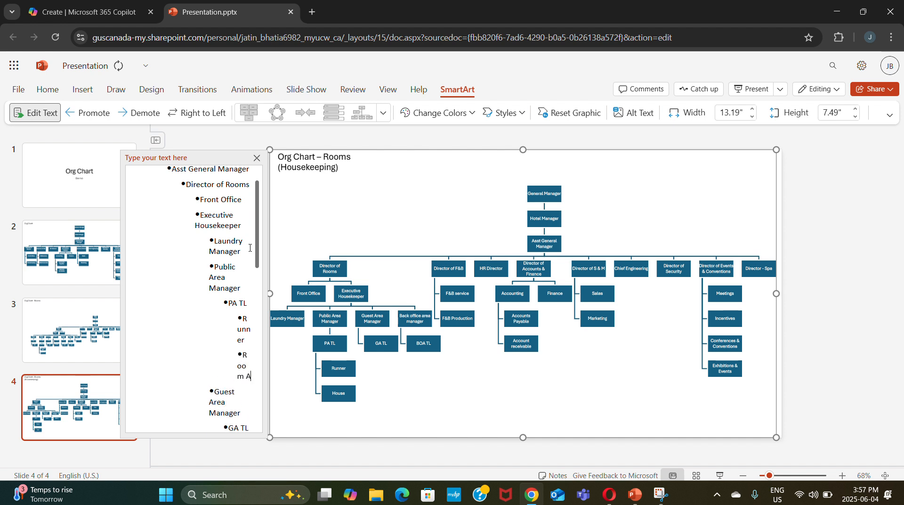
text(ttendance)
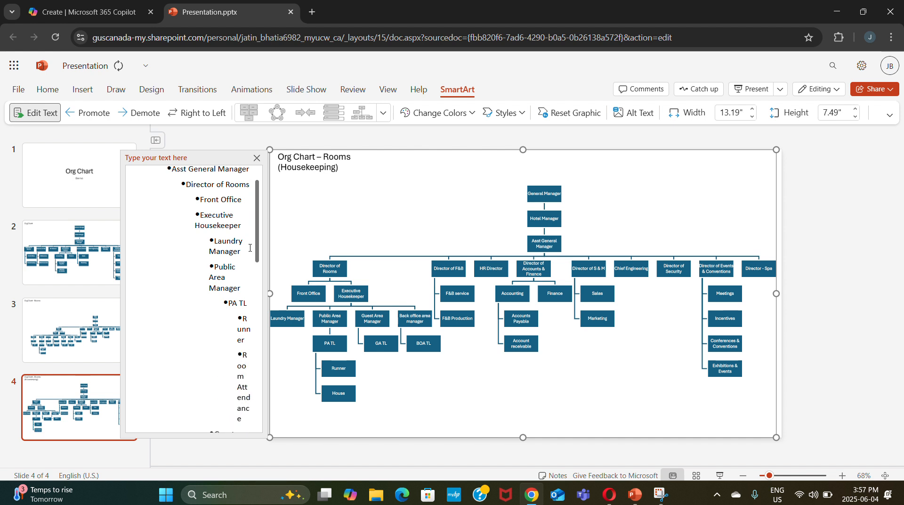
key(BackSpace)
key(BackSpace)
key(BackSpace)
key(BackSpace)
key(BackSpace)
key(BackSpace)
key(BackSpace)
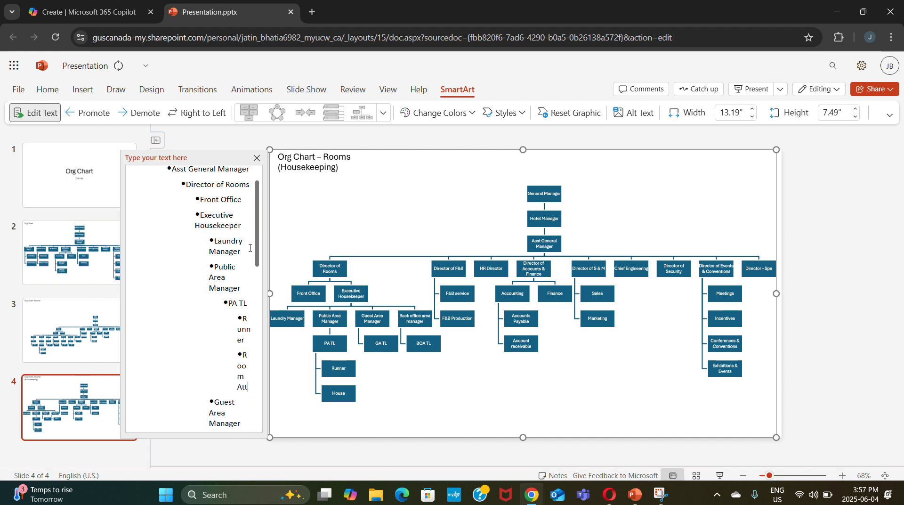
key(BackSpace)
key(BackSpace)
key(BackSpace)
key(BackSpace)
key(BackSpace)
text(m attendance)
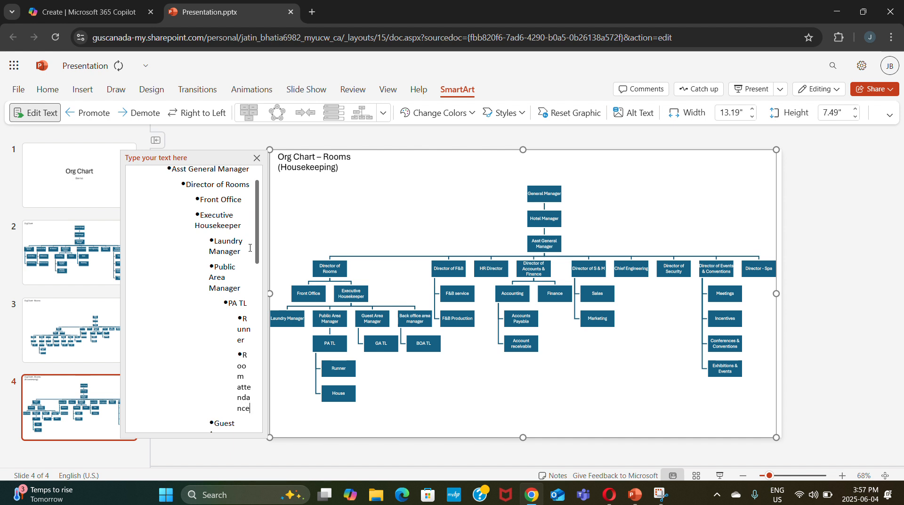
Step: Delete the "Room attendance" entry after Runner under PA TL
key(BackSpace)
key(BackSpace)
key(BackSpace)
key(BackSpace)
key(BackSpace)
key(BackSpace)
key(BackSpace)
key(BackSpace)
key(BackSpace)
key(BackSpace)
key(BackSpace)
key(BackSpace)
key(BackSpace)
key(BackSpace)
key(BackSpace)
key(BackSpace)
key(BackSpace)
key(BackSpace)
key(BackSpace)
key(BackSpace)
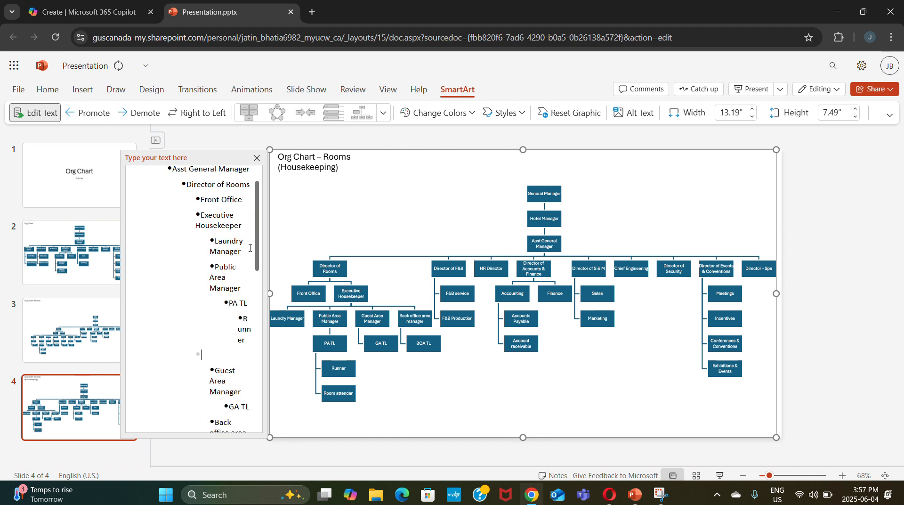
key(BackSpace)
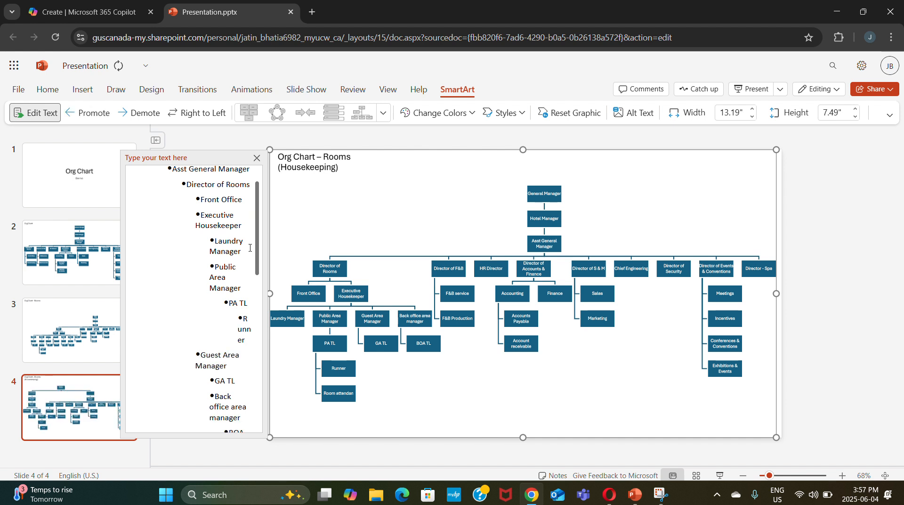
Step: Demote Guest Area Manager to one level below Executive Housekeeper, and GA TL to one level below Guest Area Manager
key(Tab)
key(Down)
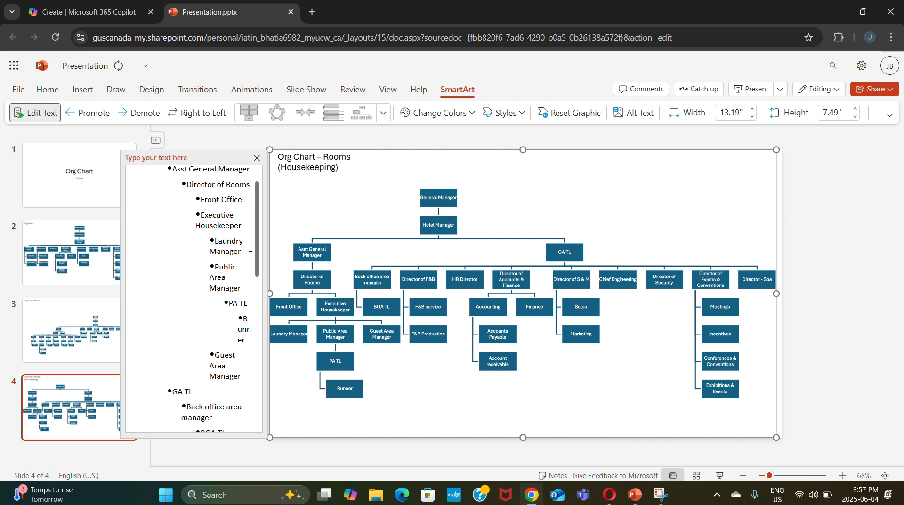
key(Left)
key(Tab)
key(Tab)
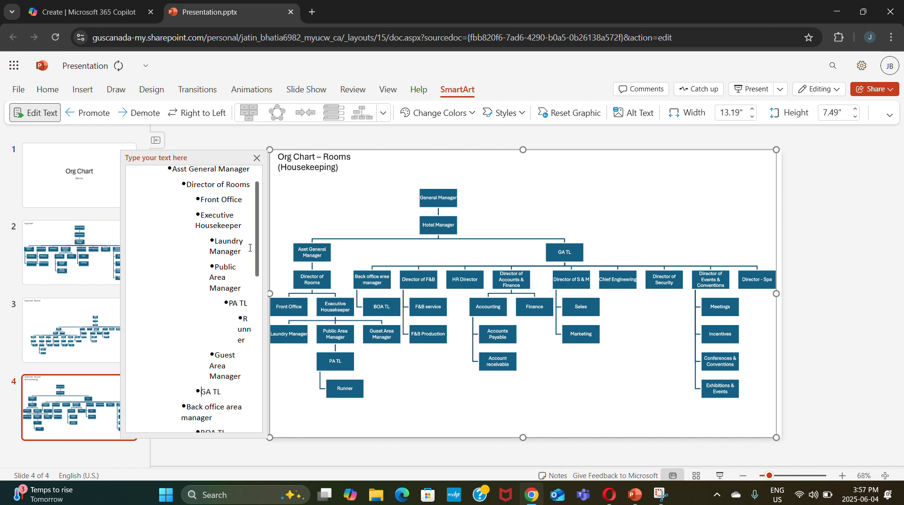
key(Tab)
key(Tab)
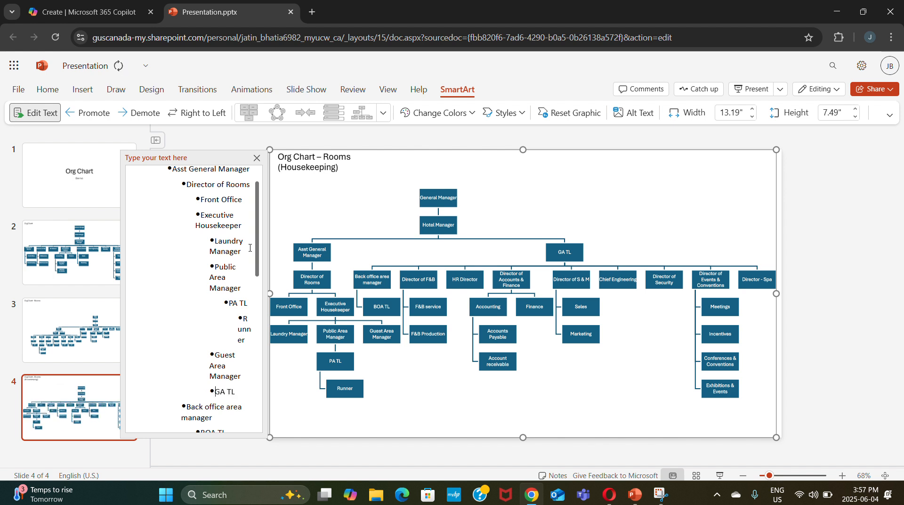
Step: Demote Back office area manager to one level below Executive Housekeeper, and BOA TL to one level below Back office area manager
key(Left)
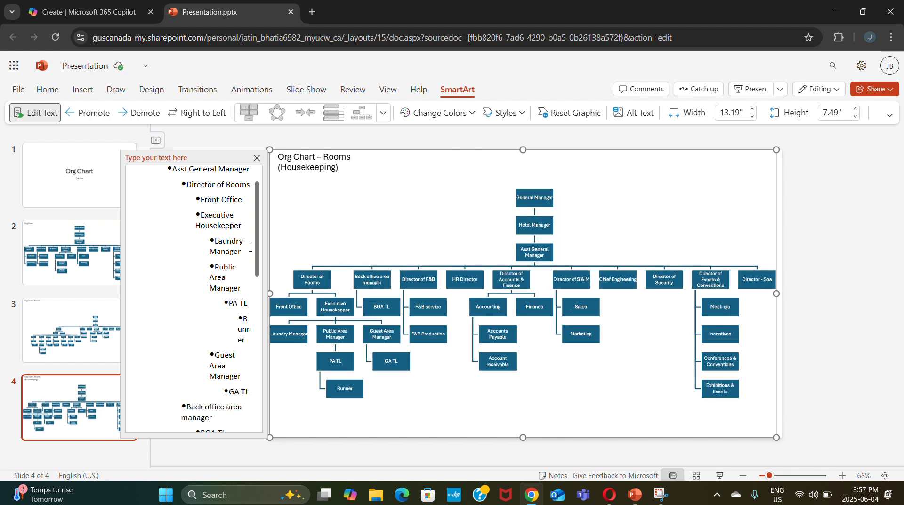
key(Tab)
key(Tab)
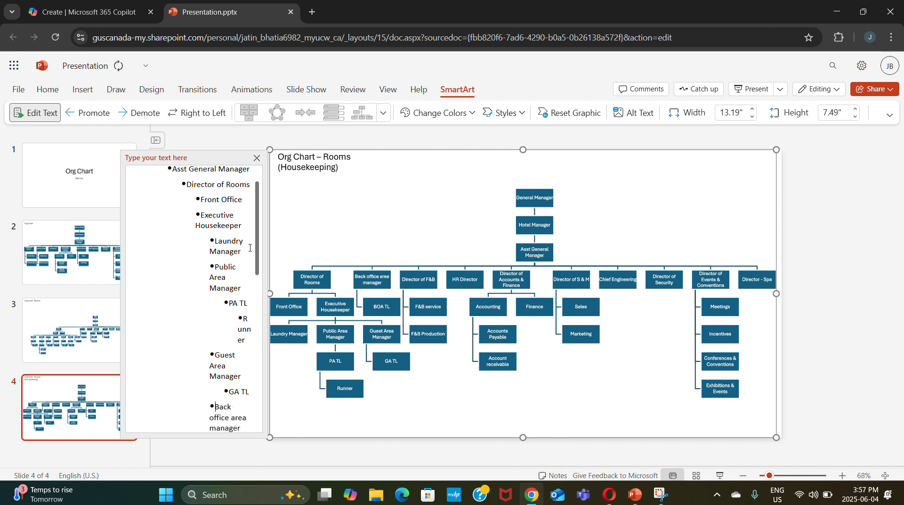
key(Down)
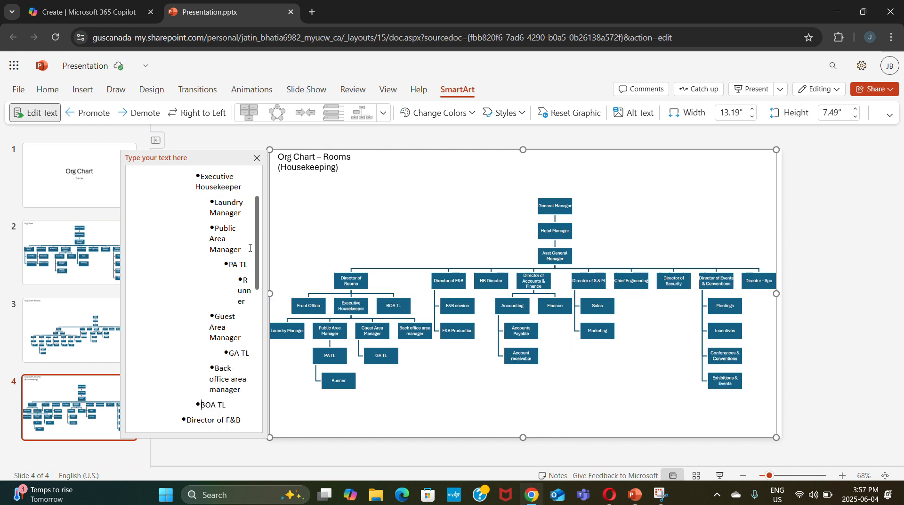
key(Tab)
key(Tab)
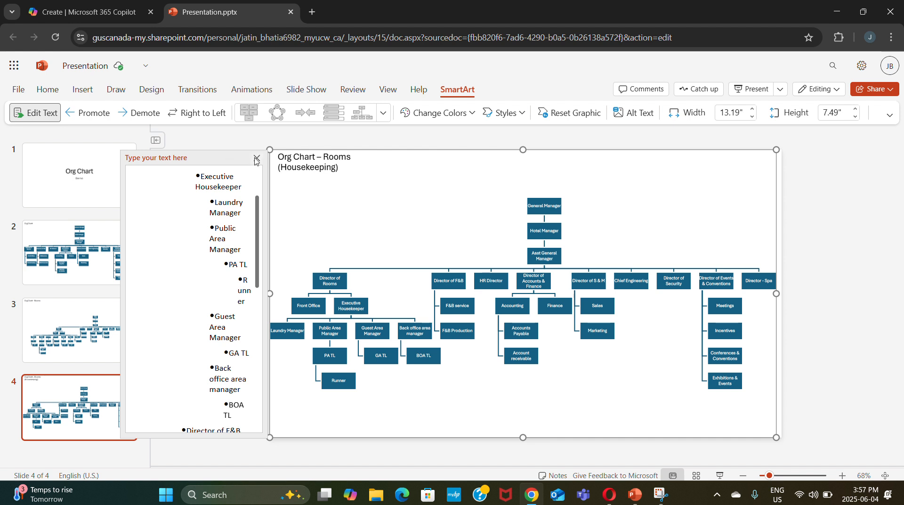
Step: Add a "Guest room runner" subordinate one level below GA TL
click(251, 353)
key(Return)
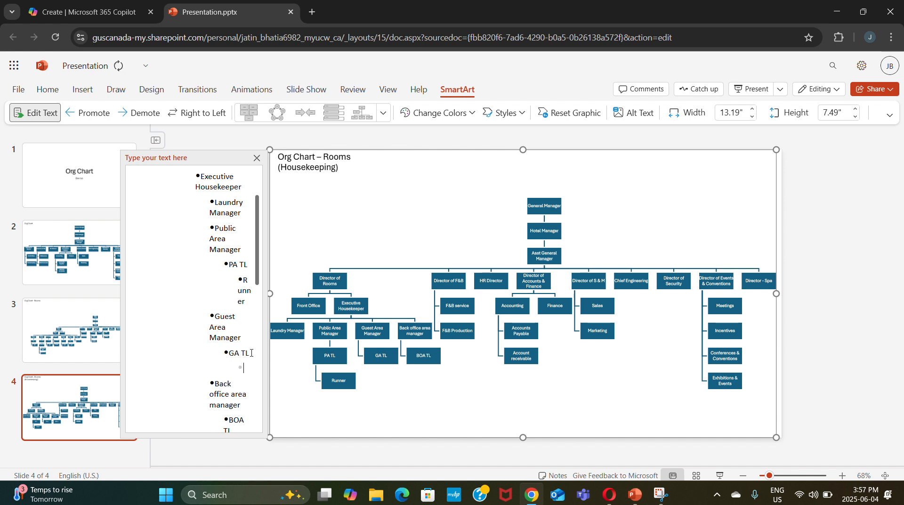
text(Guest roo)
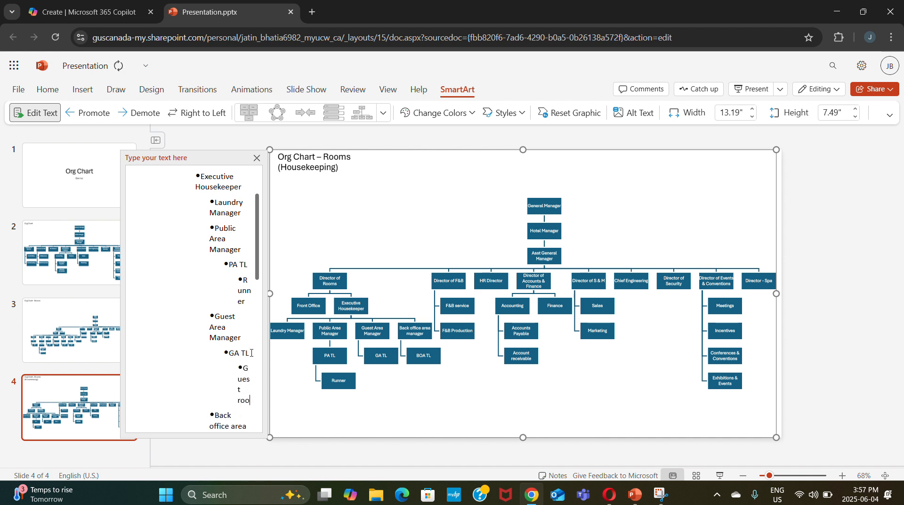
text(m runner)
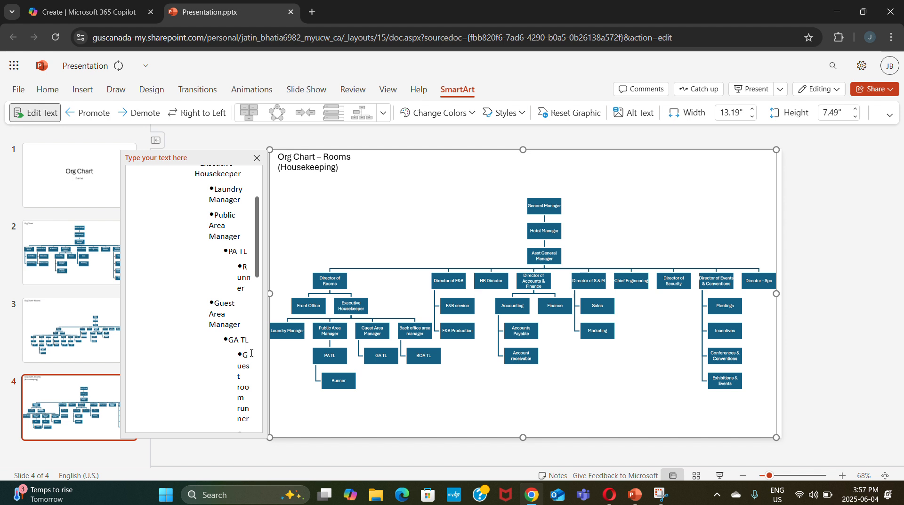
Step: Add a "Guest Room attendant" entry after Guest room runner under GA TL
key(Return)
text(Gurst)
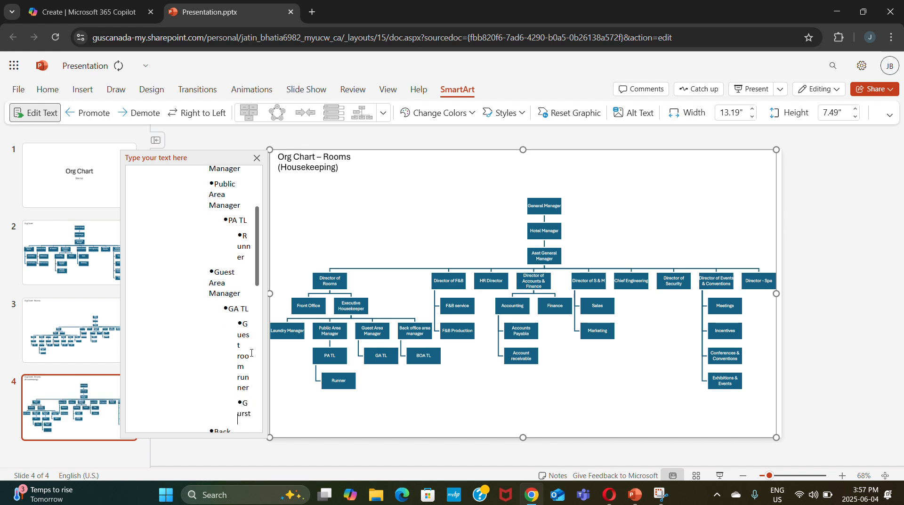
key(BackSpace)
key(BackSpace)
key(BackSpace)
text(est Room attendance)
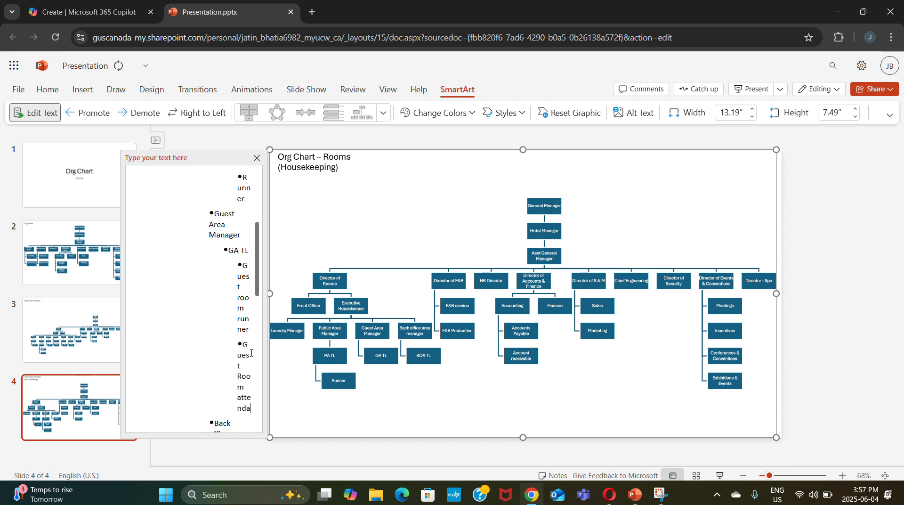
text(nt)
Step: Add a "BOA Runner" subordinate one level below BOA TL and close the SmartArt text editor
key(Down)
key(Down)
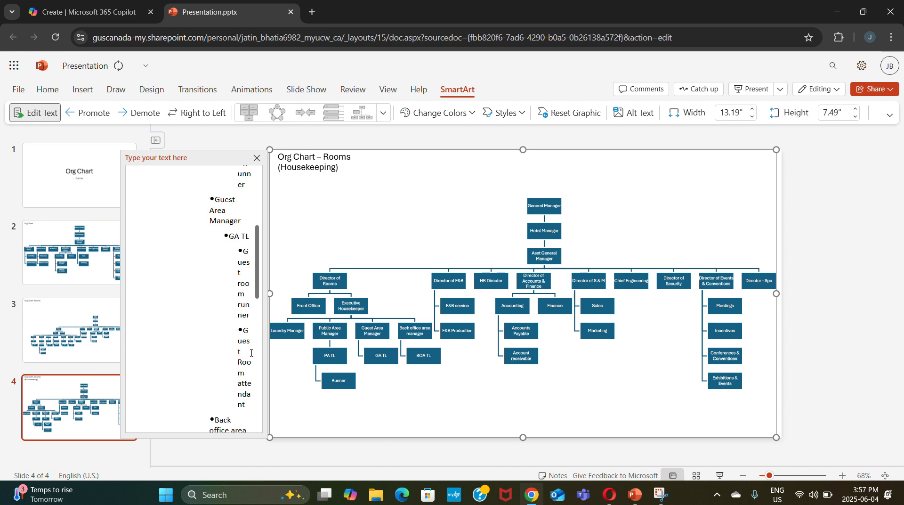
key(Down)
key(Down)
key(Down)
scroll(251, 352, up, 1)
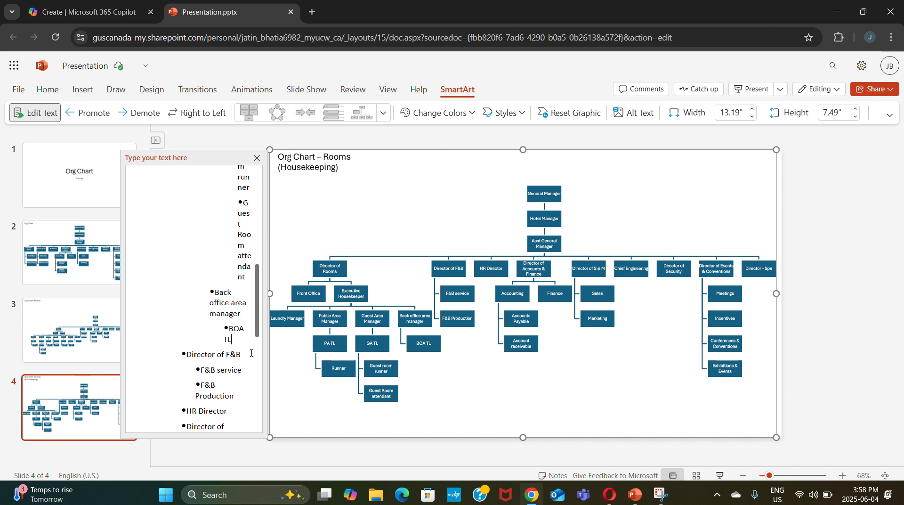
key(Return)
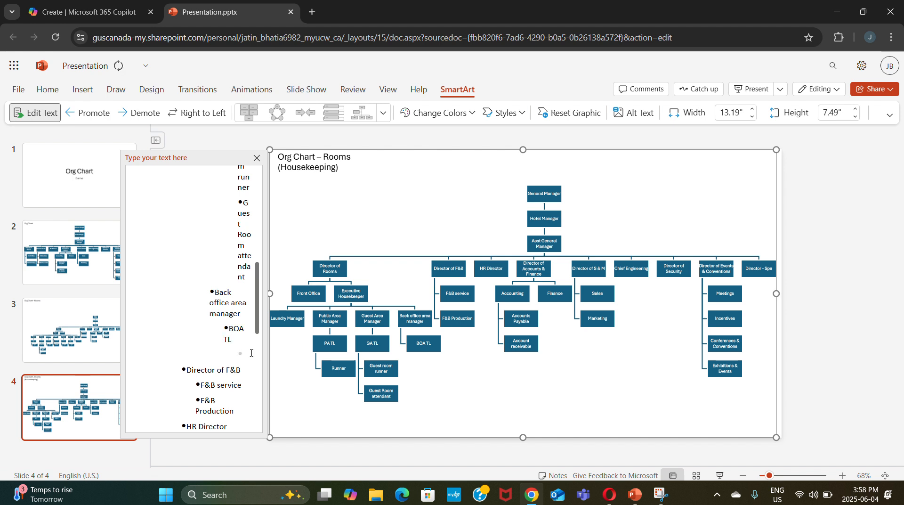
text(BOA Runner)
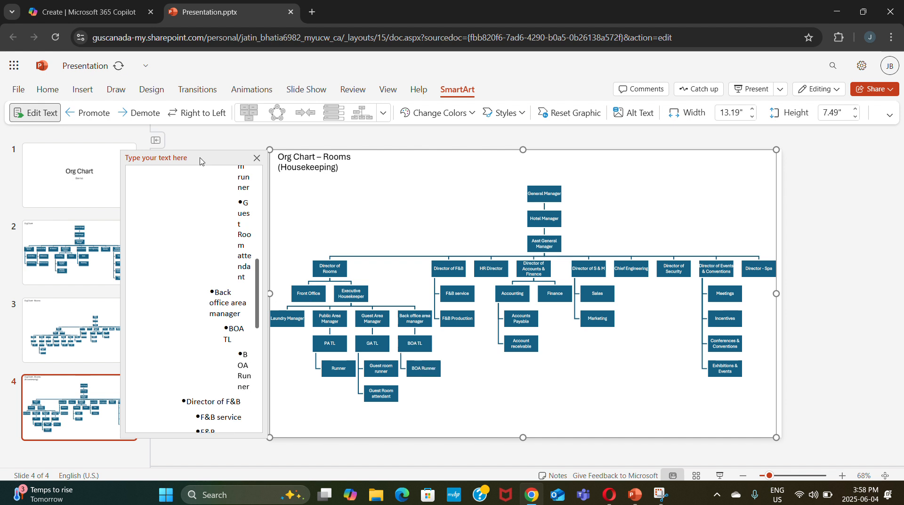
click(257, 161)
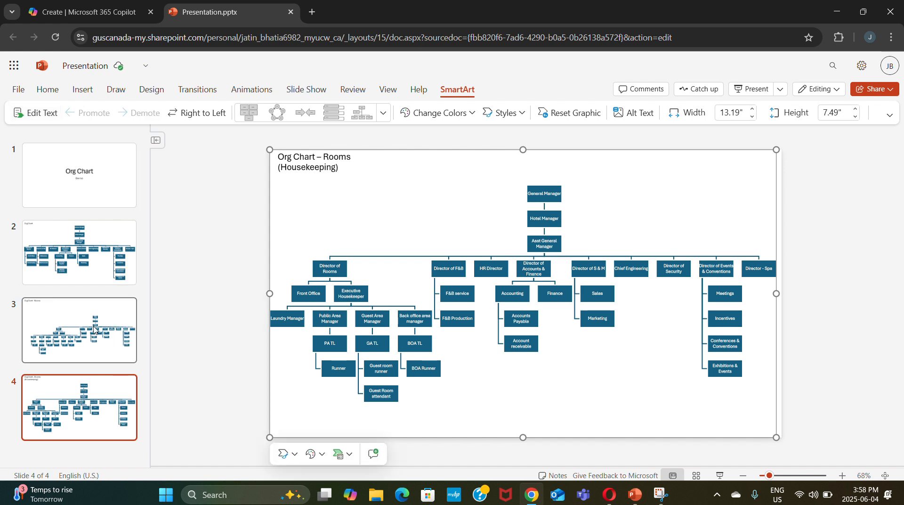
Step: Move slide 3's org chart up and past the slide's right edge, and enlarge it to about 16.64" by 6.45"
click(96, 329)
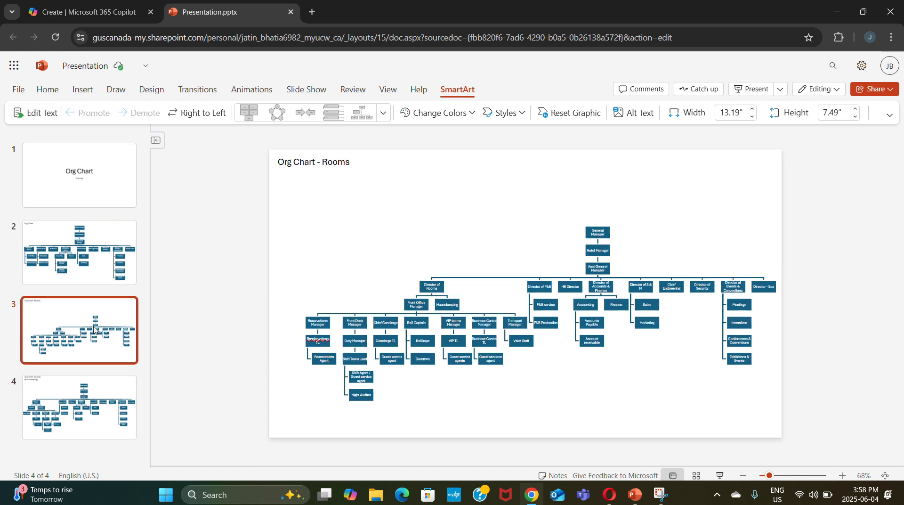
click(543, 256)
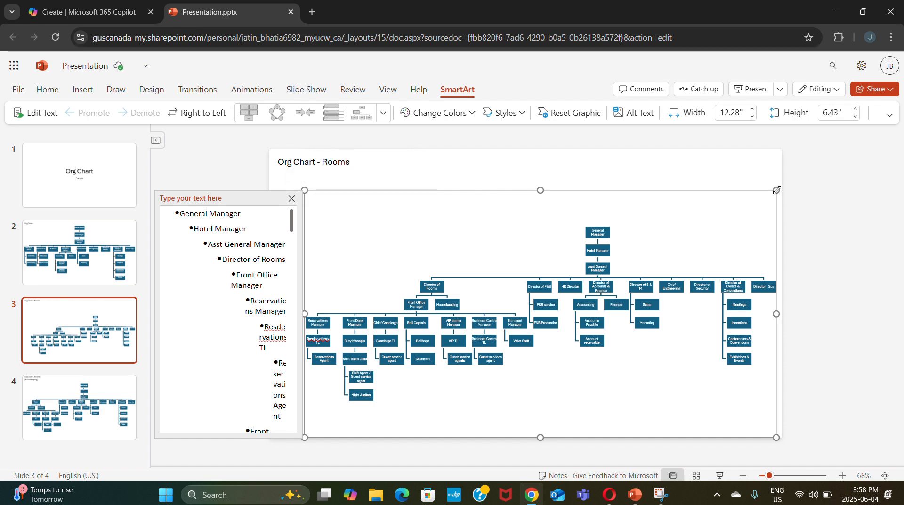
drag(777, 190, 903, 29)
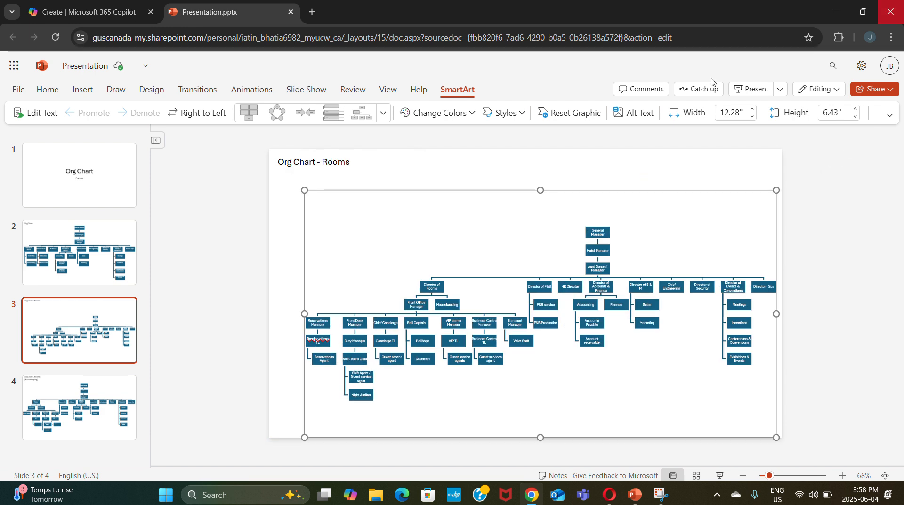
drag(486, 212, 623, 171)
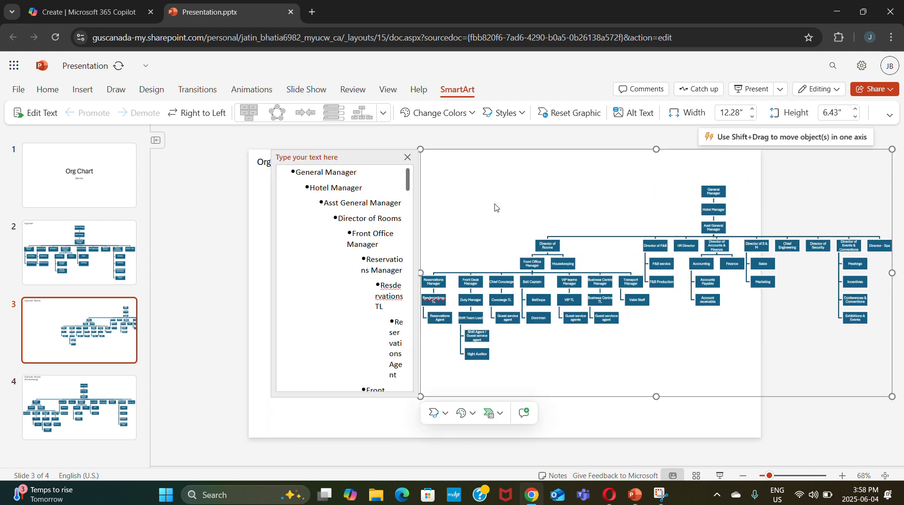
click(408, 158)
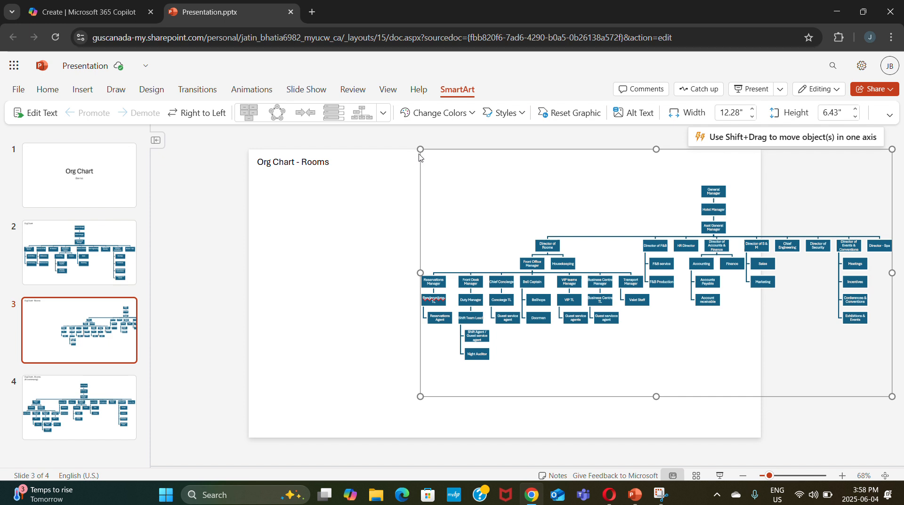
click(337, 147)
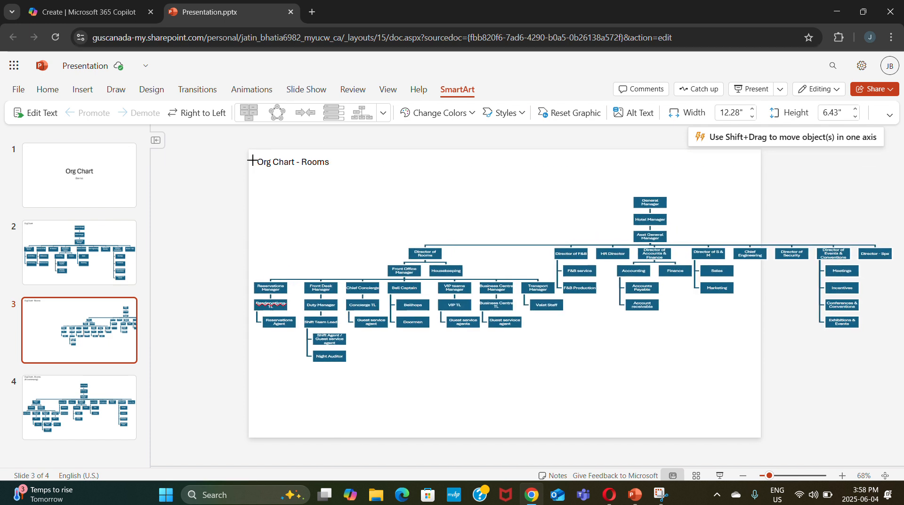
click(338, 177)
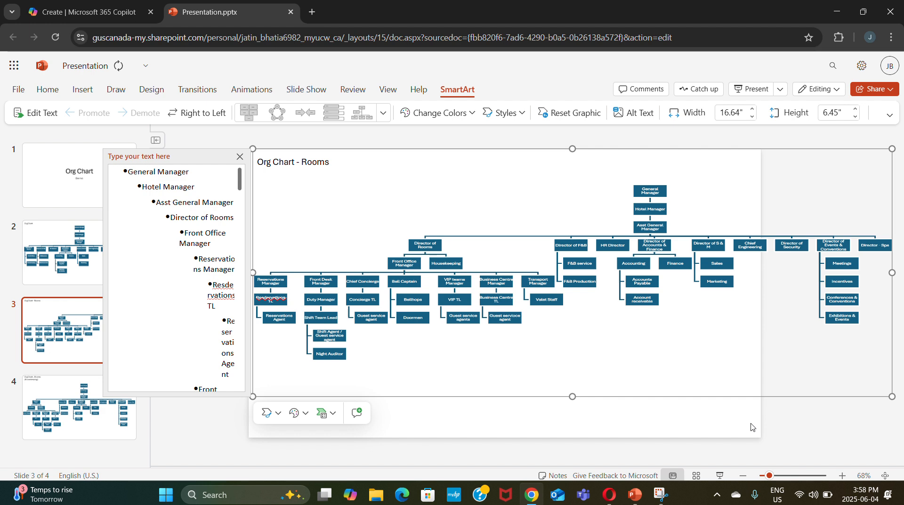
Step: Shift slide 3's org chart further right and enlarge it to about 21.05" by 7.32" so the Front Office branch fills the slide
drag(614, 170, 706, 189)
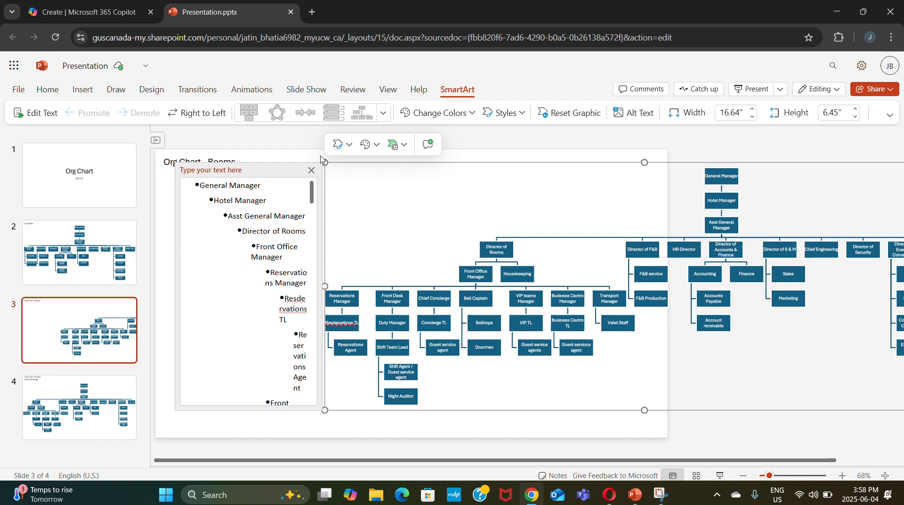
click(312, 170)
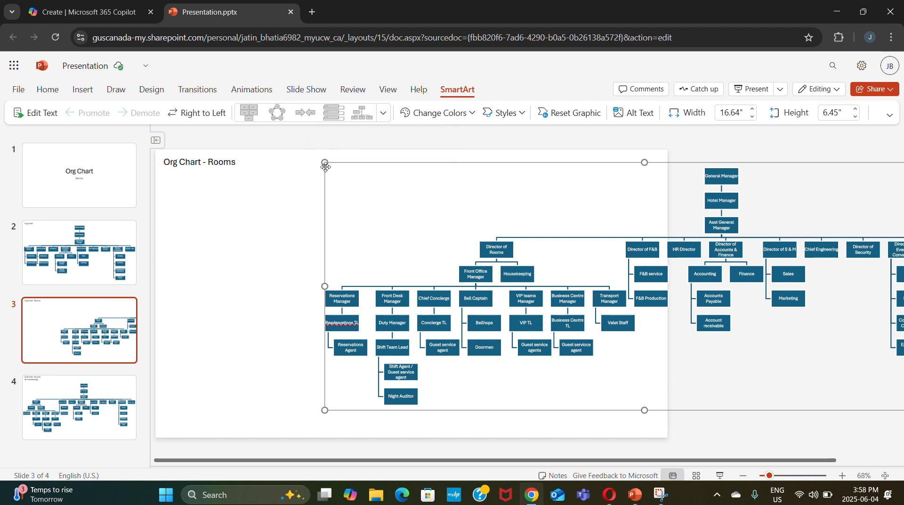
drag(326, 166, 156, 149)
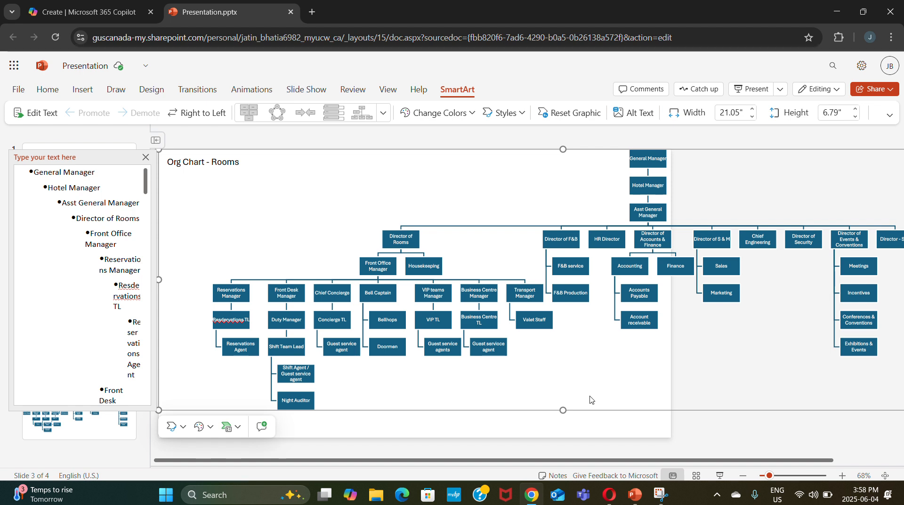
drag(564, 408, 561, 430)
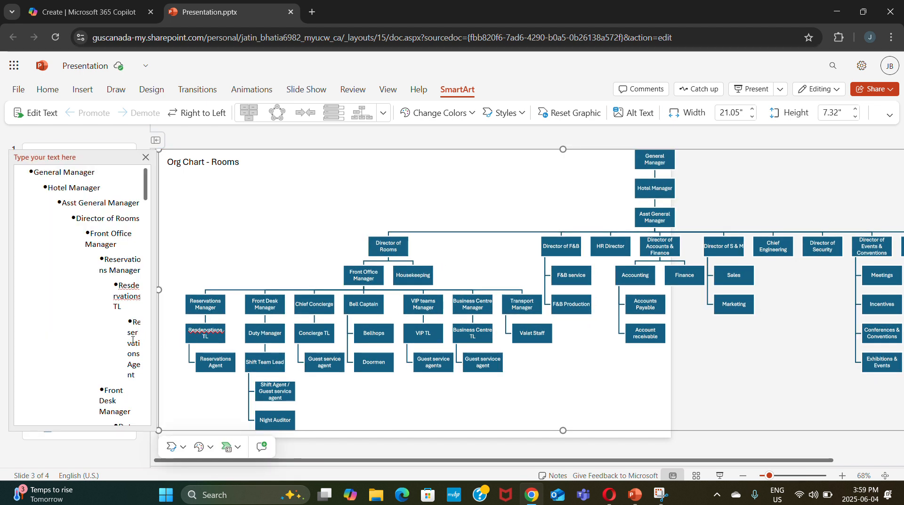
Step: Correct the misspelled entry under Reservations Manager to "Reservations TL" and close the SmartArt text editor
click(135, 286)
key(BackSpace)
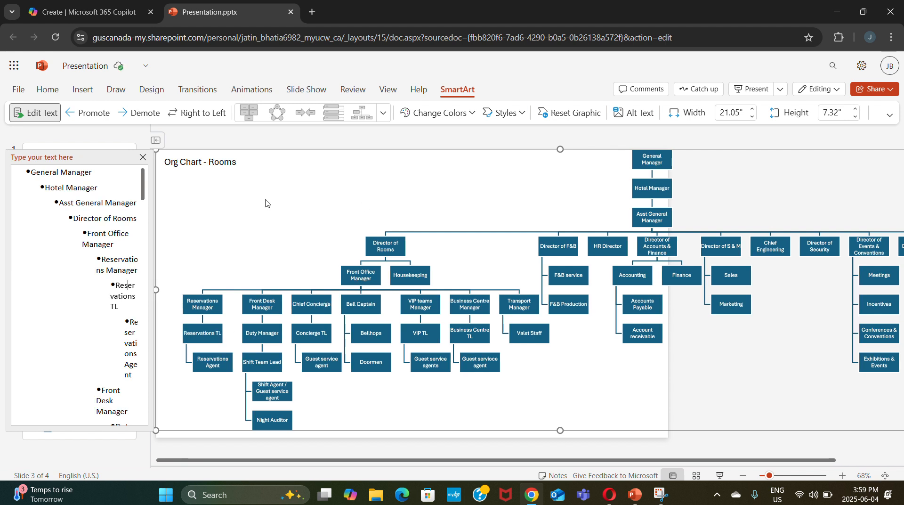
click(143, 157)
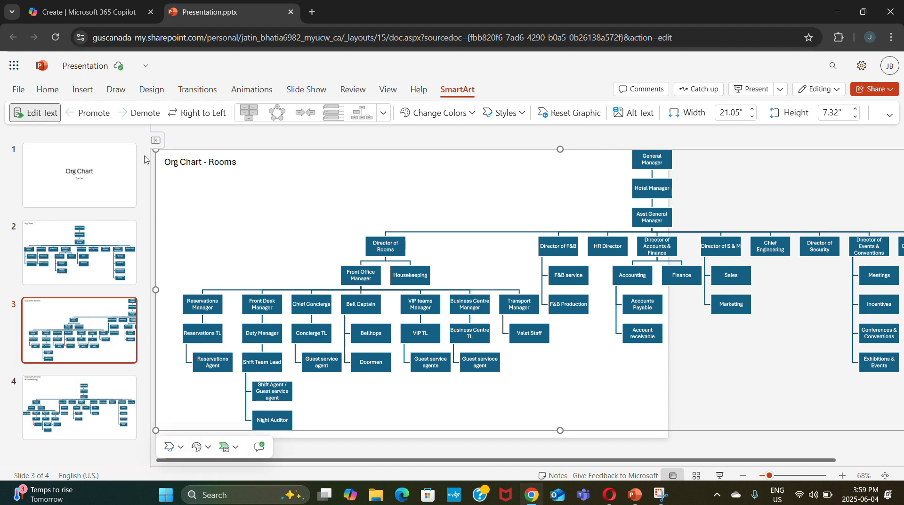
Step: Enlarge slide 4's Housekeeping org chart proportionally to about 16.45" by 9.17", keeping the SmartArt text editor closed
click(75, 411)
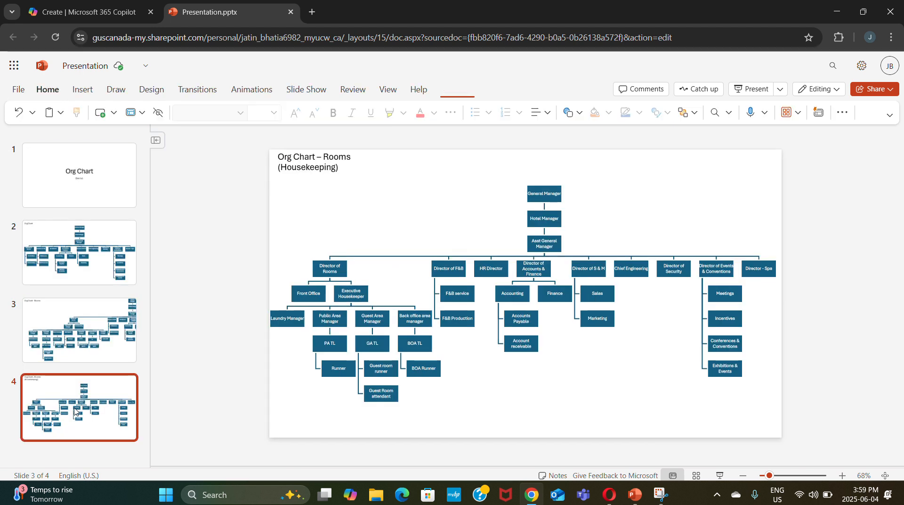
click(400, 296)
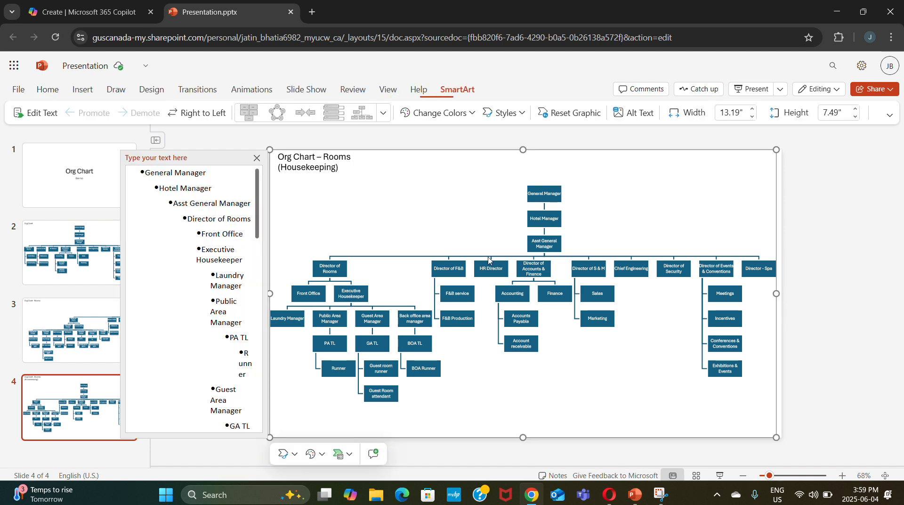
click(257, 159)
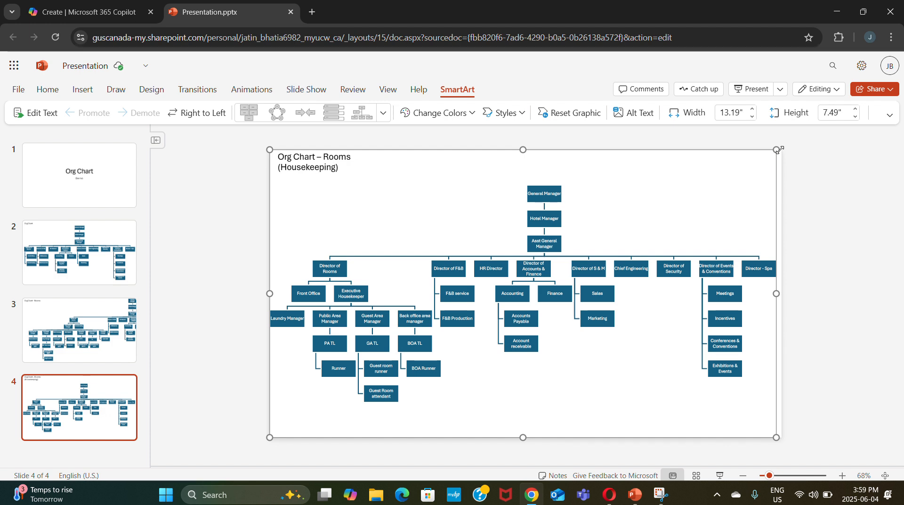
drag(777, 150, 901, 90)
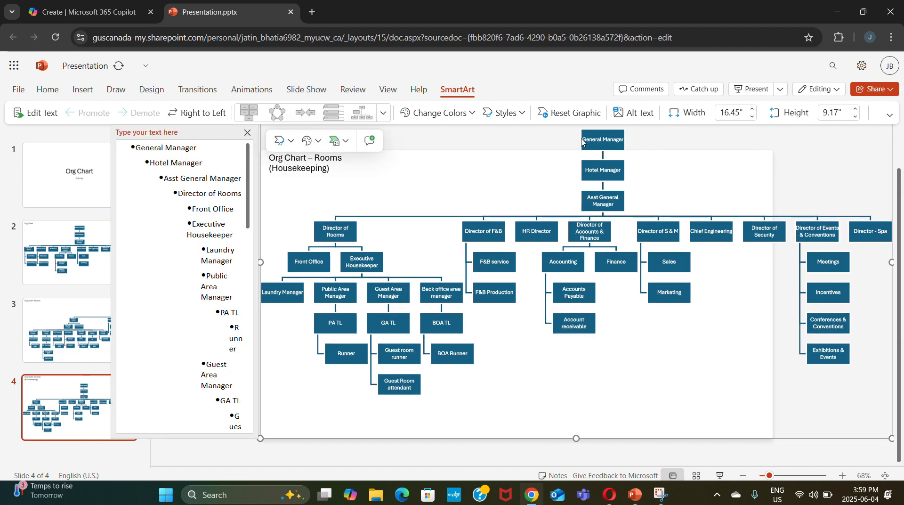
click(247, 133)
Step: Shift slide 4's org chart right and down, and enlarge it toward the slide's upper-left corner to about 21.78" by 11.47"
drag(385, 178, 486, 186)
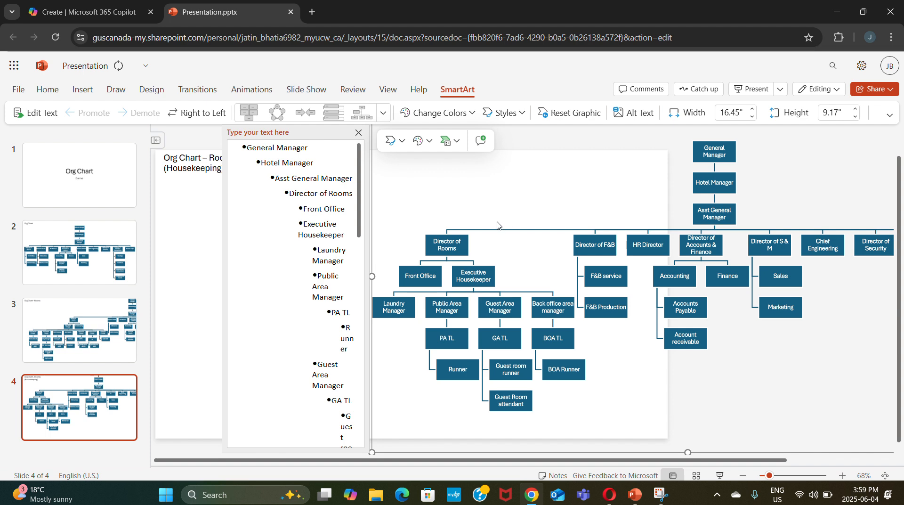
click(361, 135)
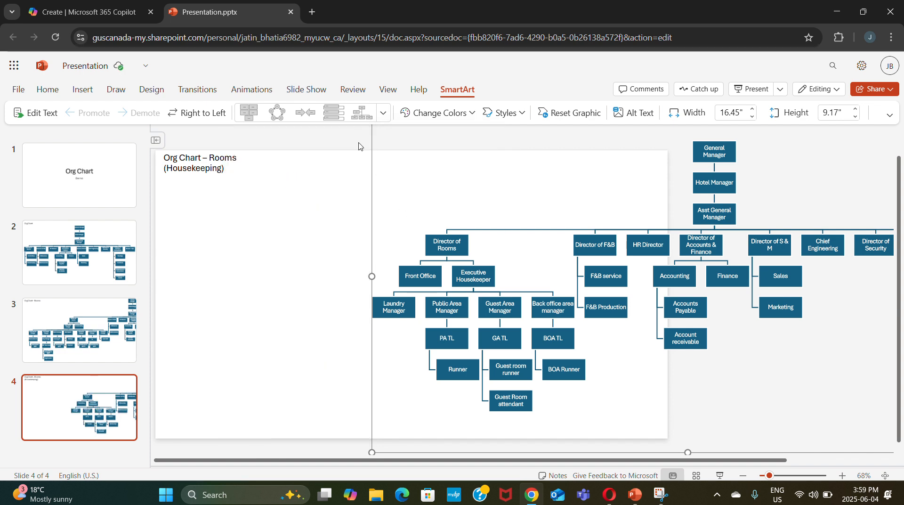
drag(404, 211, 392, 348)
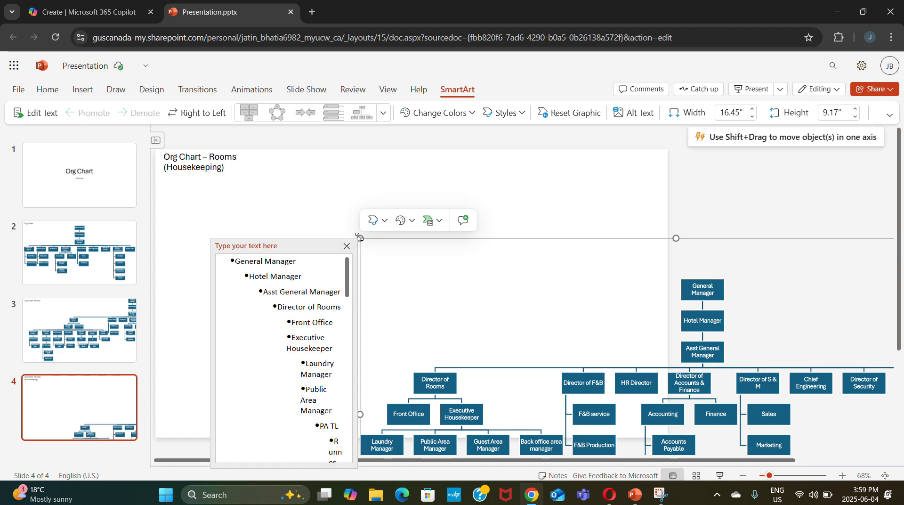
drag(360, 237, 152, 147)
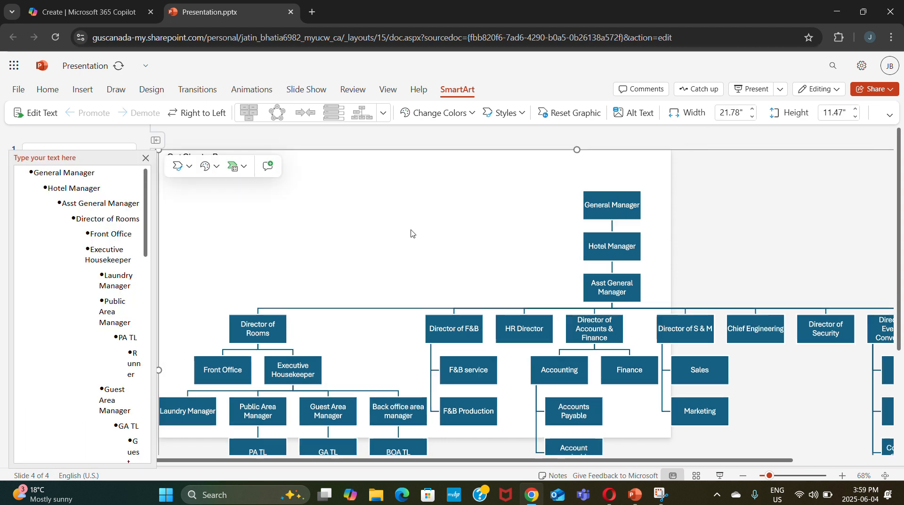
Step: Move slide 4's org chart up until the whole Housekeeping branch fits on the slide, nudge it slightly down, and close the SmartArt text editor
drag(411, 232, 419, 111)
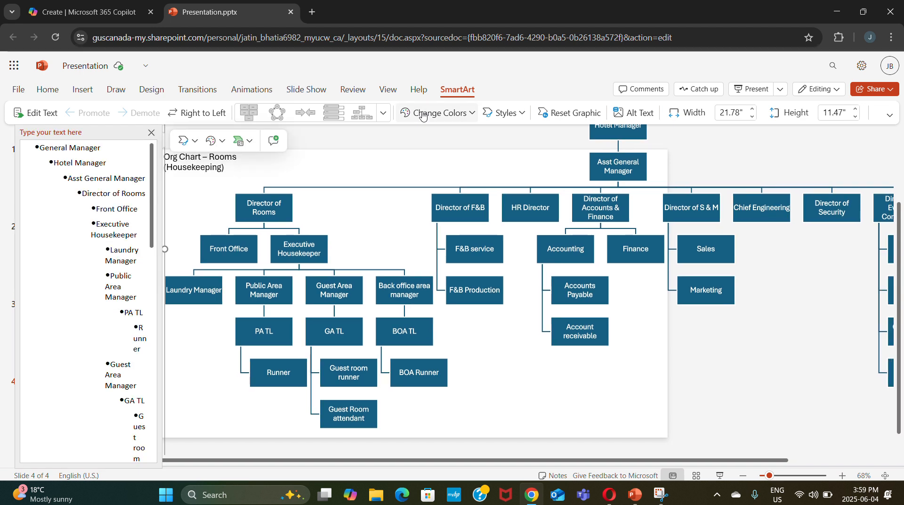
click(155, 139)
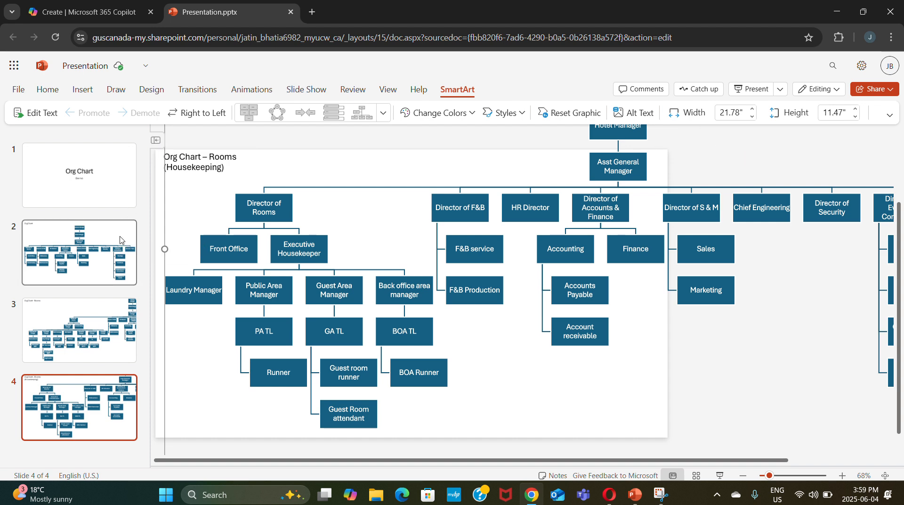
key(Down)
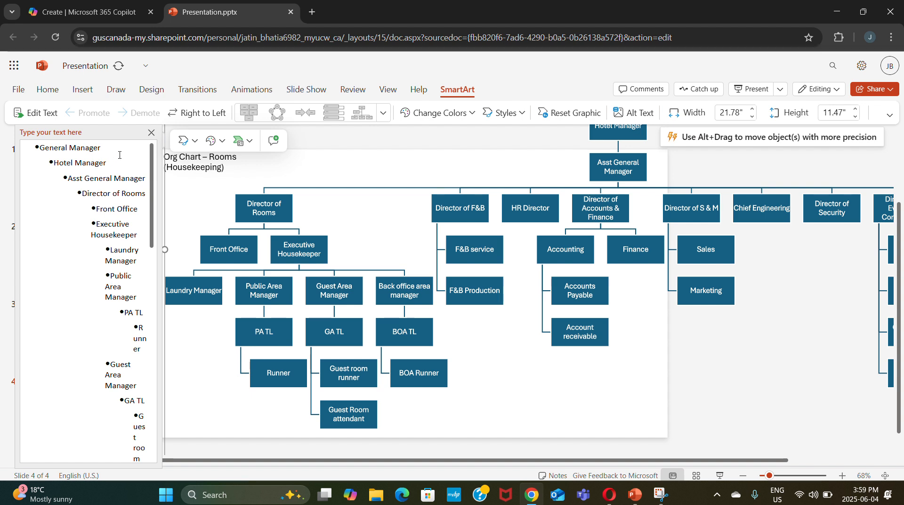
click(151, 132)
Step: Apply the Morph transition to slides 3 and 4 together
click(85, 304)
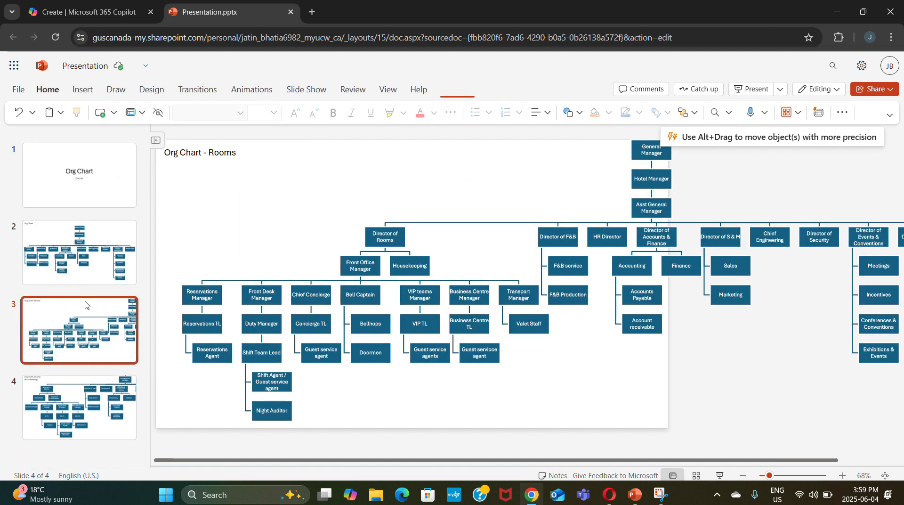
shift+click(65, 398)
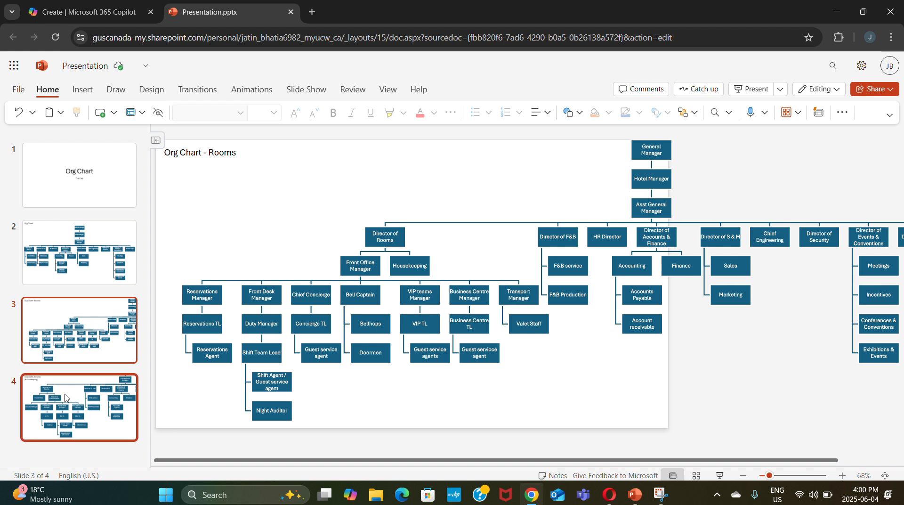
click(200, 92)
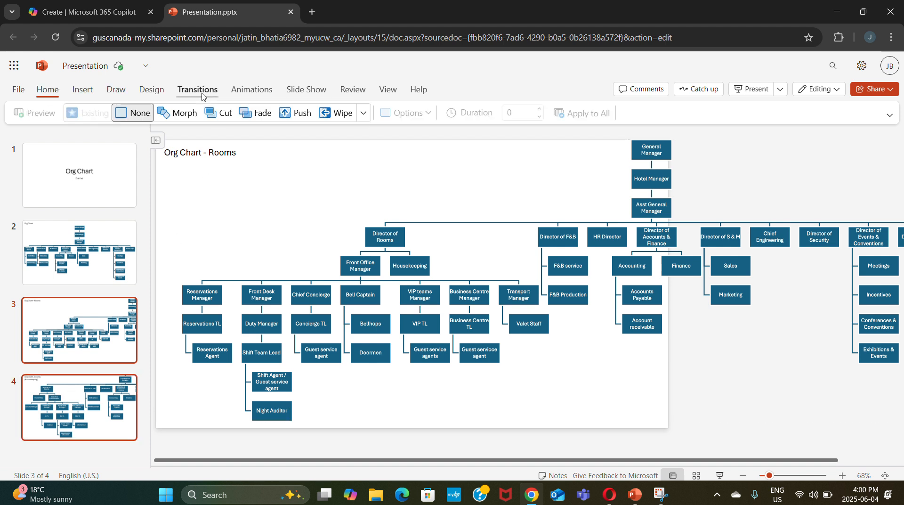
click(180, 114)
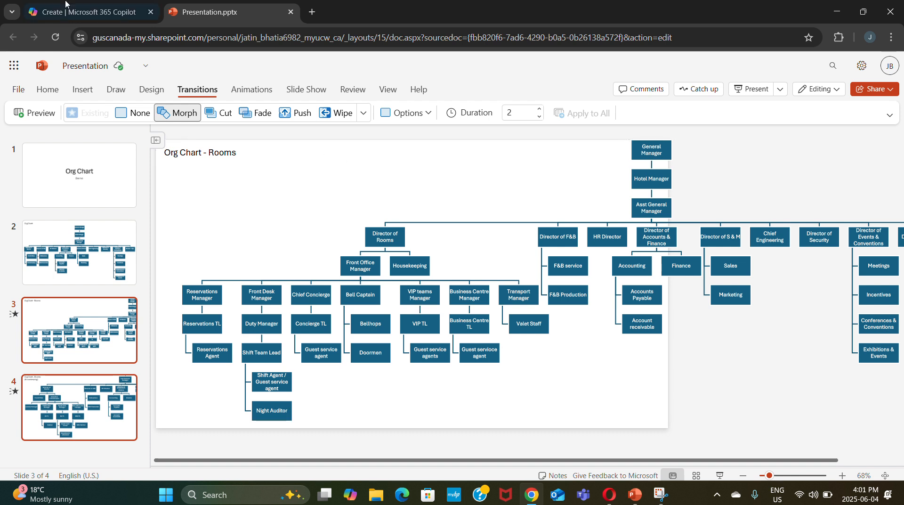
Step: Go to the title slide and start the slide show from the beginning
click(47, 88)
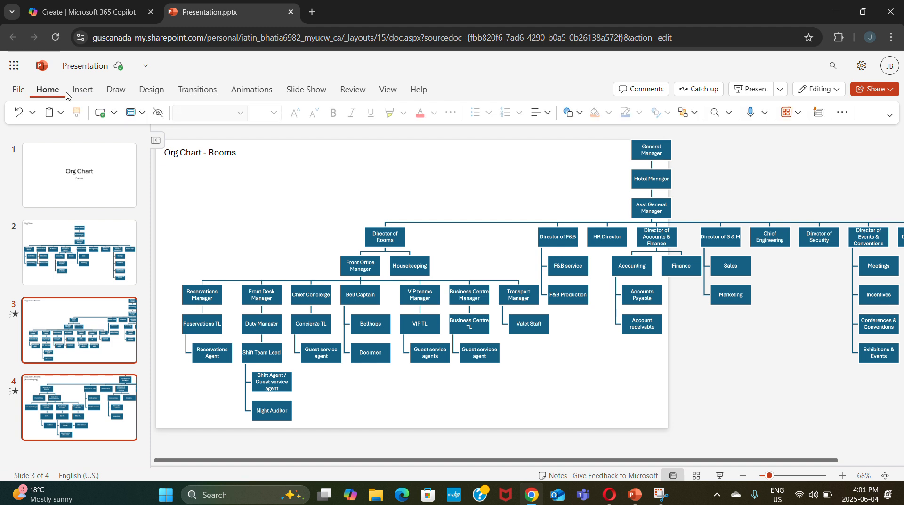
click(306, 89)
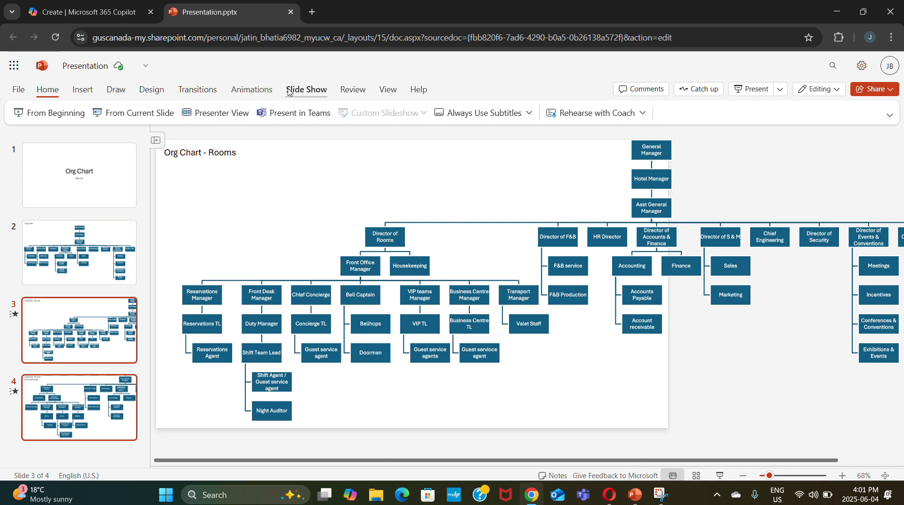
click(99, 200)
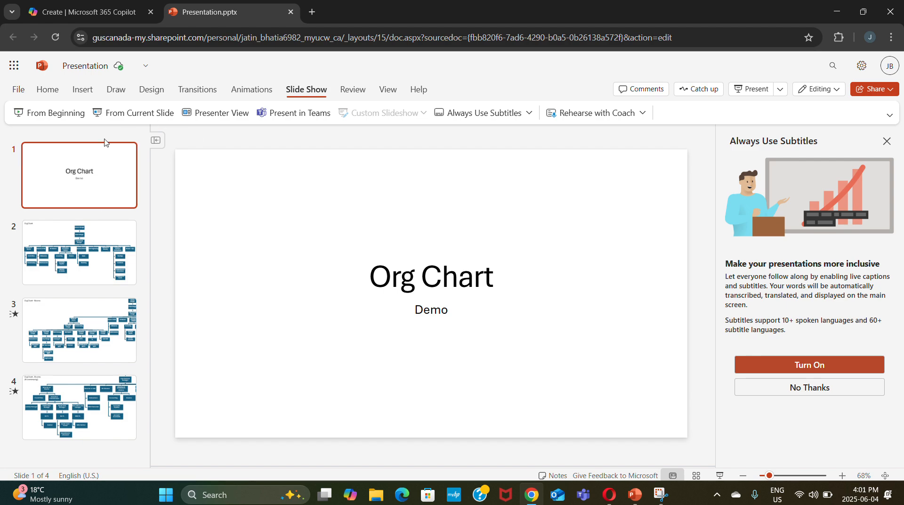
click(55, 117)
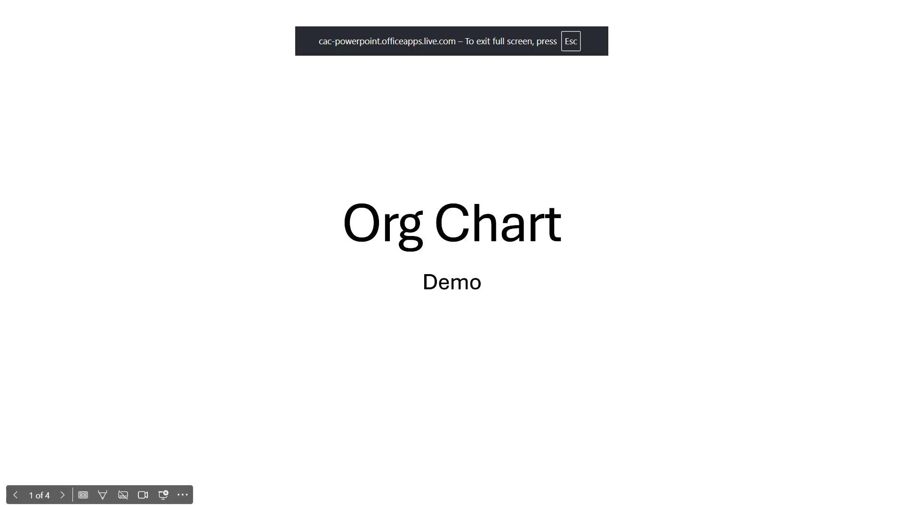